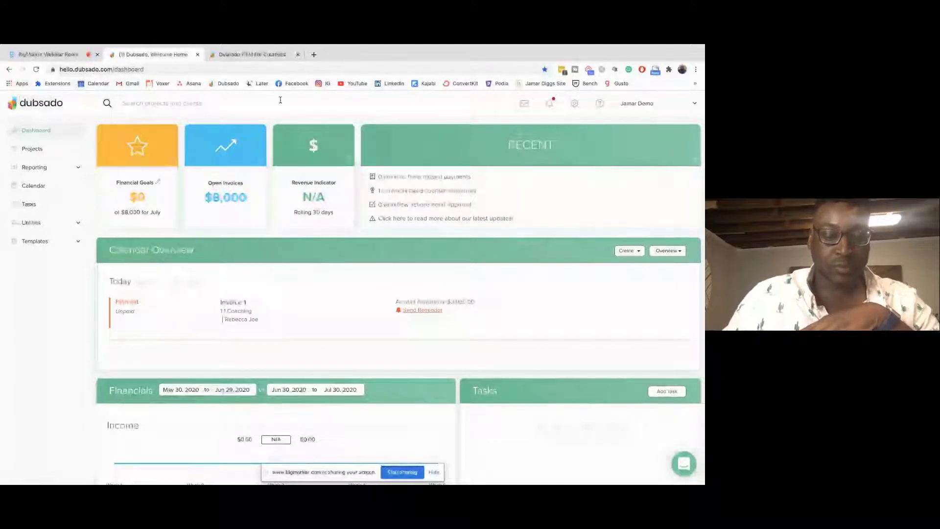
# Step: Open the Sales Call Application card from the Lead Capture form templates
pyautogui.click(76, 243)
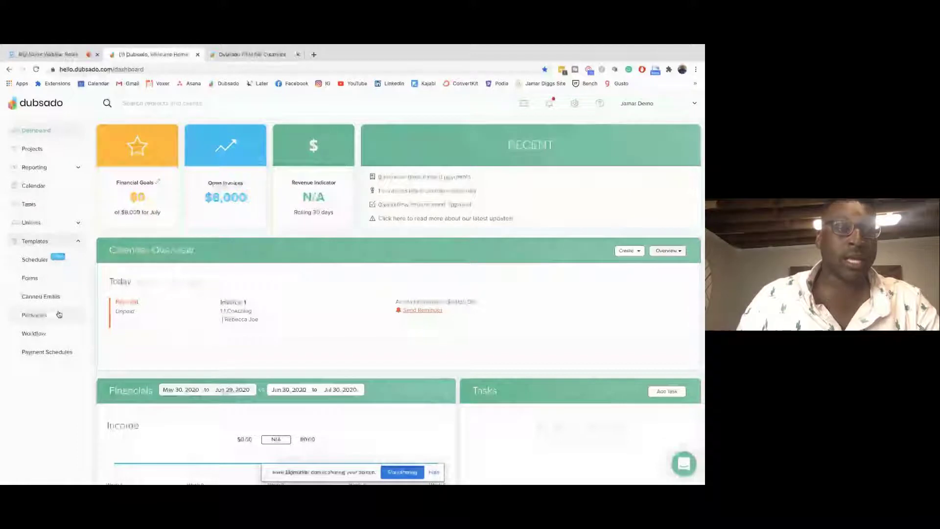
pyautogui.click(30, 278)
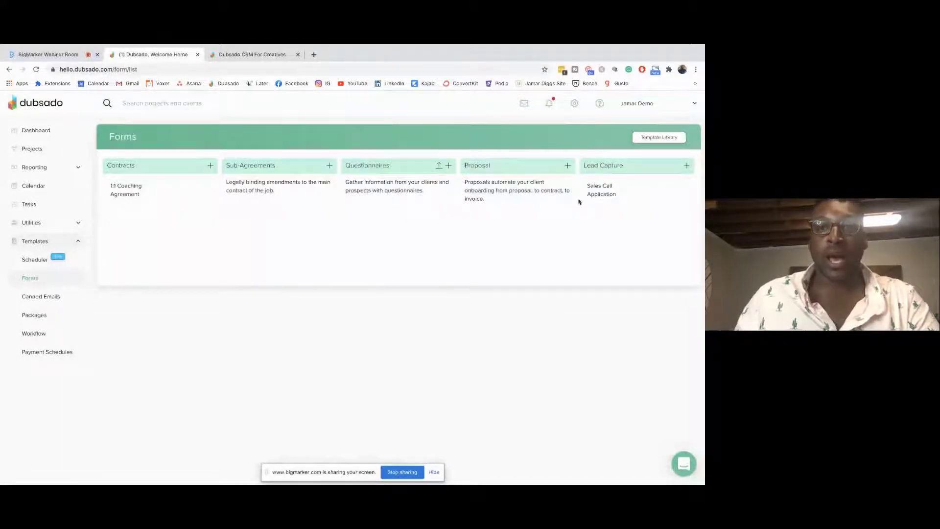
pyautogui.click(603, 193)
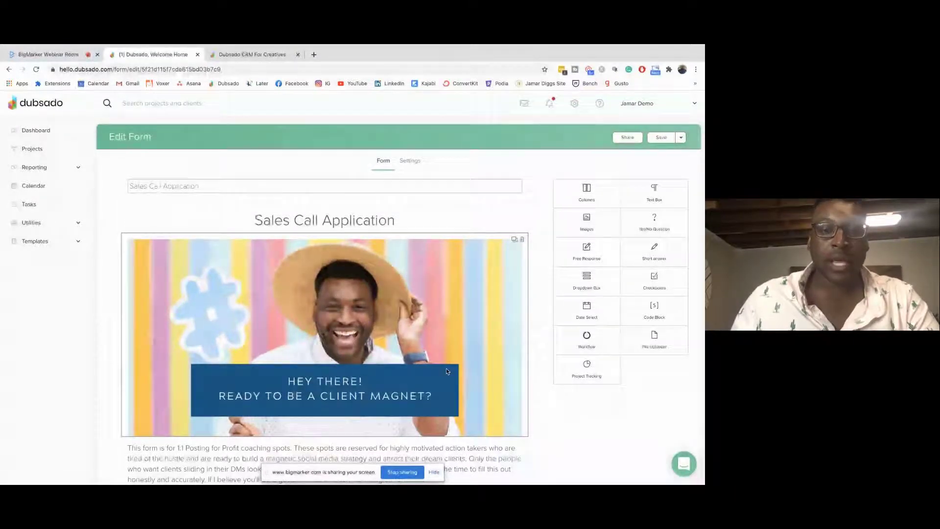
# Step: Scroll through the Sales Call Application questions in the form editor
pyautogui.scroll(-3, 446, 370)
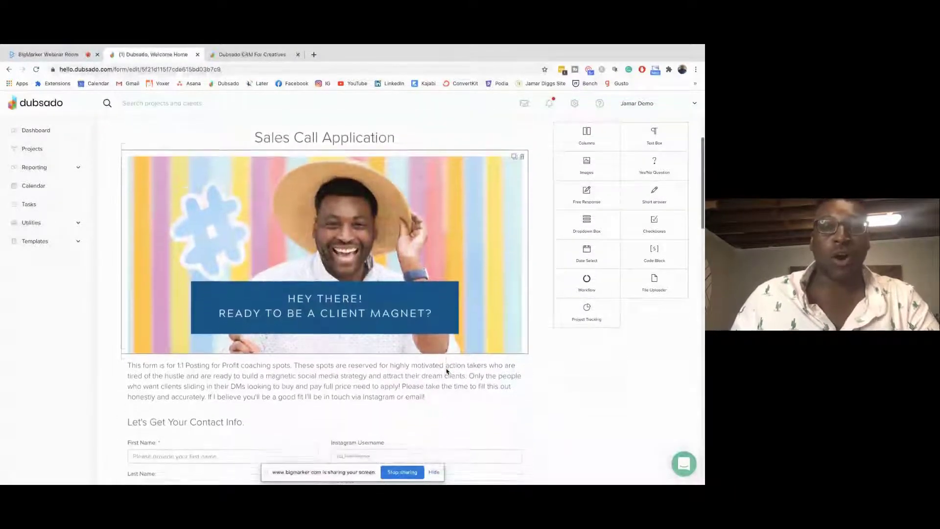
pyautogui.scroll(-1, 446, 371)
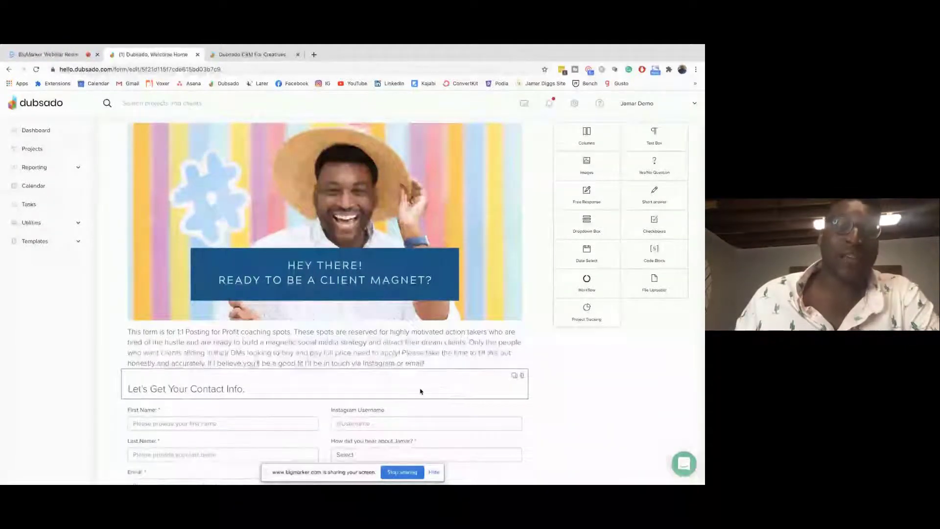
pyautogui.scroll(-2, 420, 391)
pyautogui.scroll(-3, 413, 393)
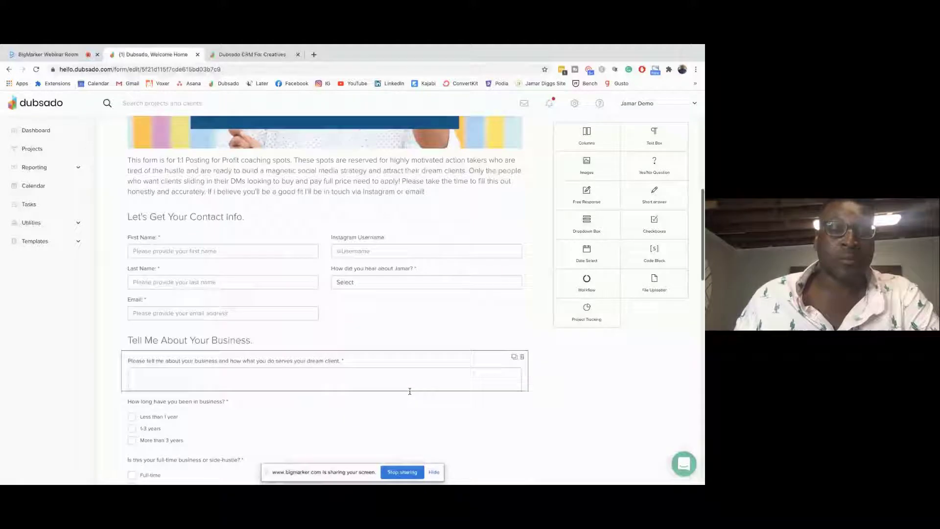
pyautogui.scroll(-4, 411, 394)
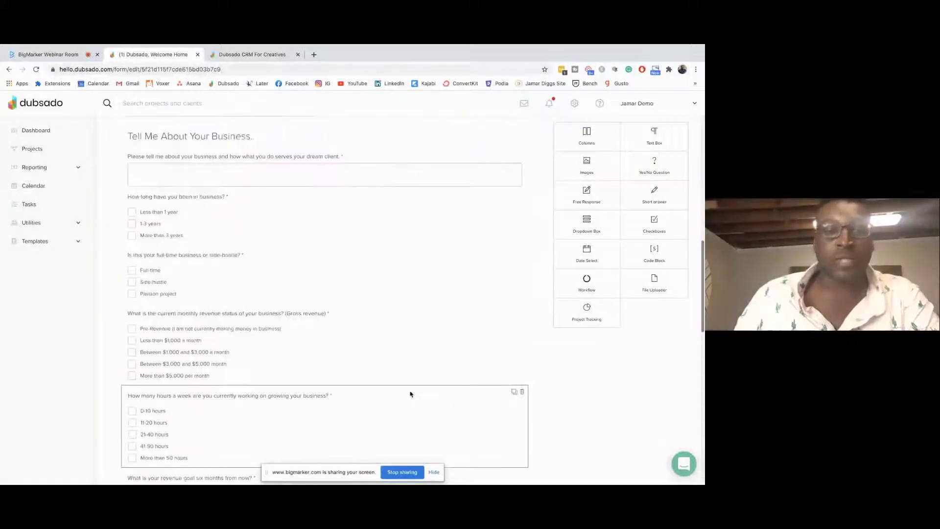
pyautogui.scroll(-1, 409, 392)
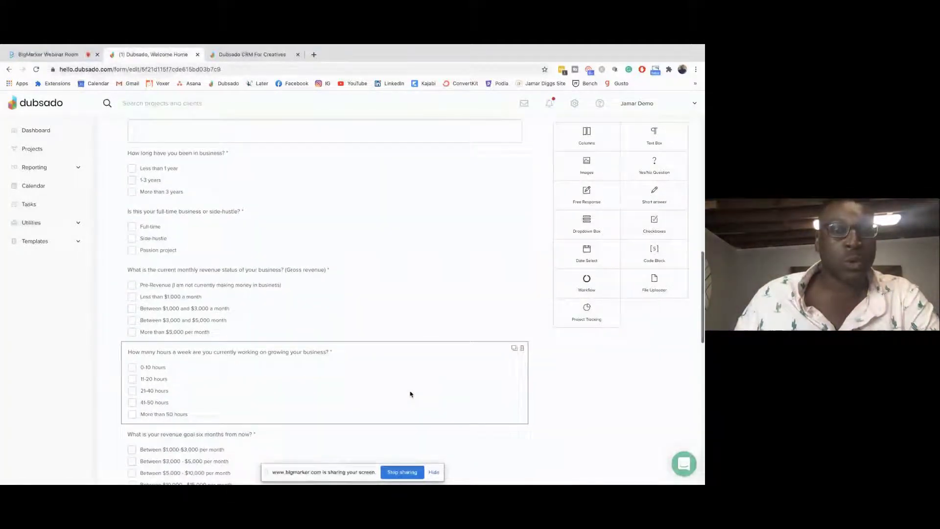
pyautogui.scroll(4, 390, 385)
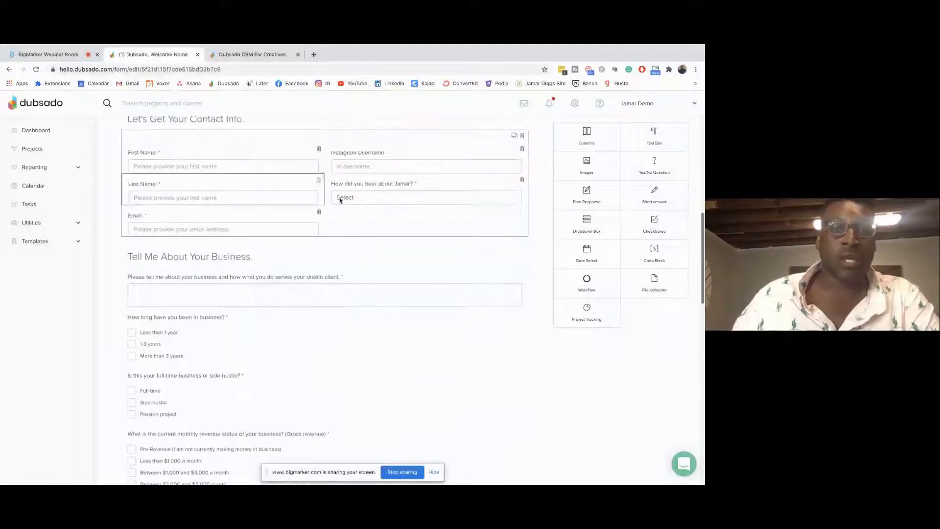
pyautogui.scroll(-2, 352, 357)
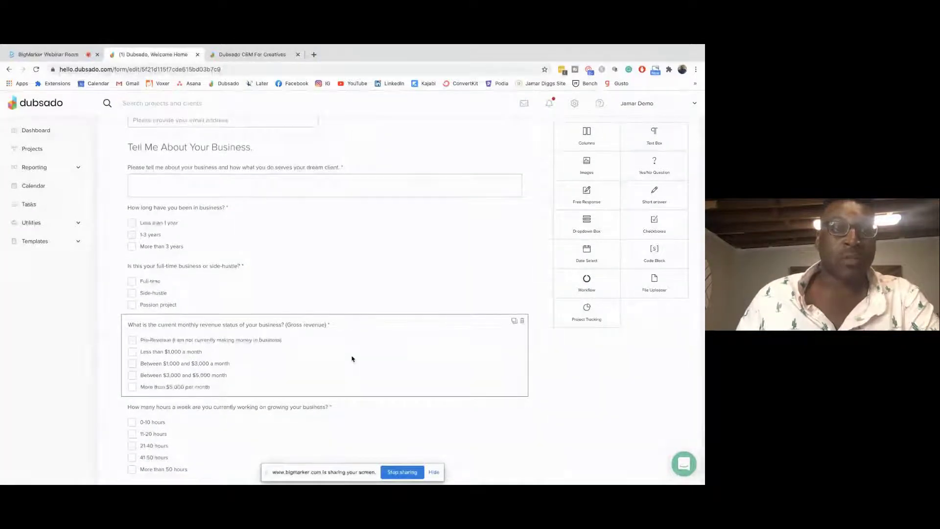
pyautogui.scroll(-1, 350, 357)
pyautogui.scroll(-1, 363, 403)
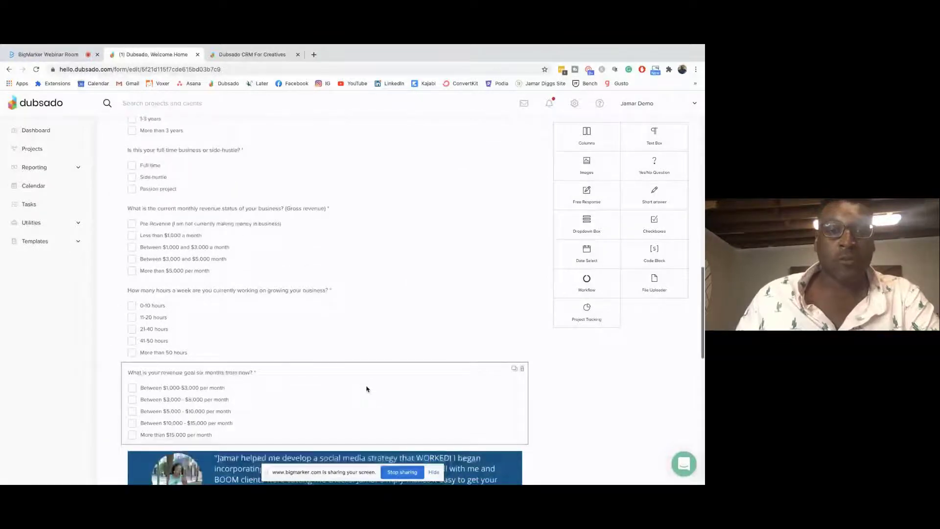
pyautogui.scroll(-3, 357, 408)
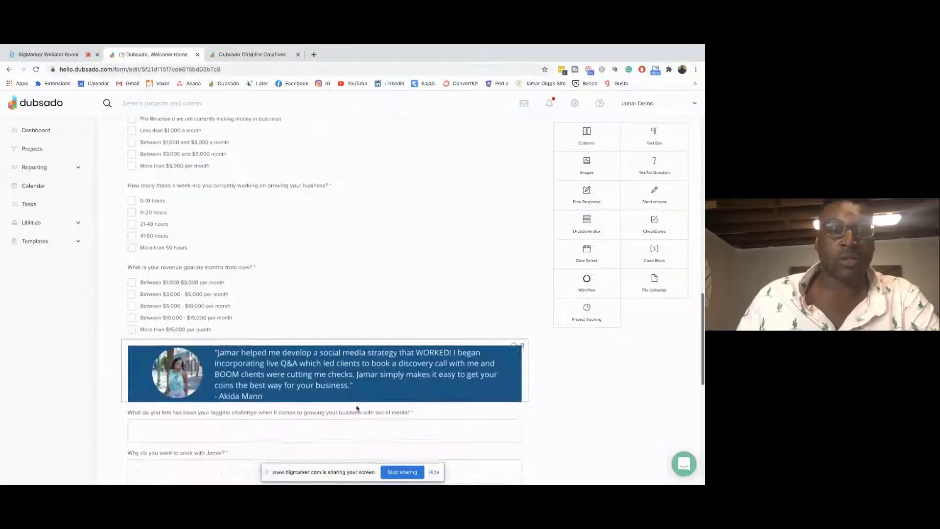
pyautogui.scroll(12, 357, 405)
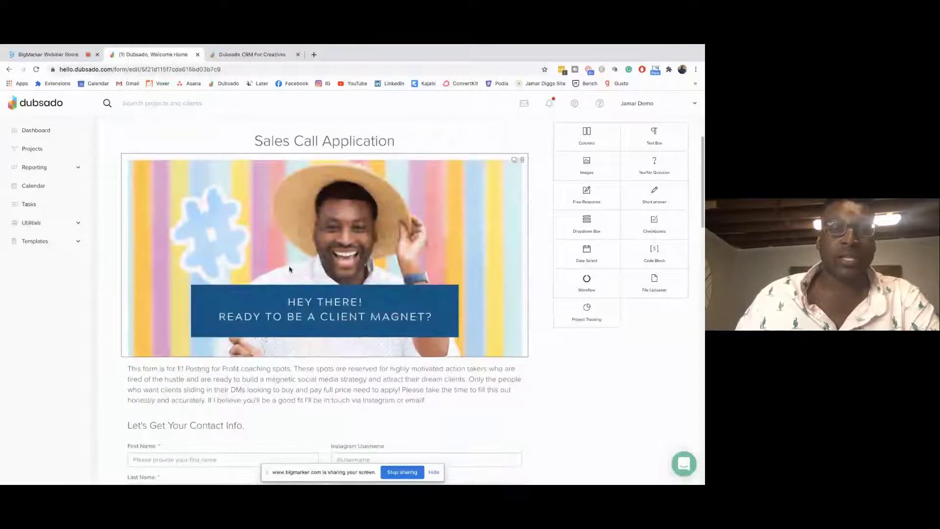
pyautogui.scroll(-2, 376, 410)
pyautogui.scroll(-4, 377, 410)
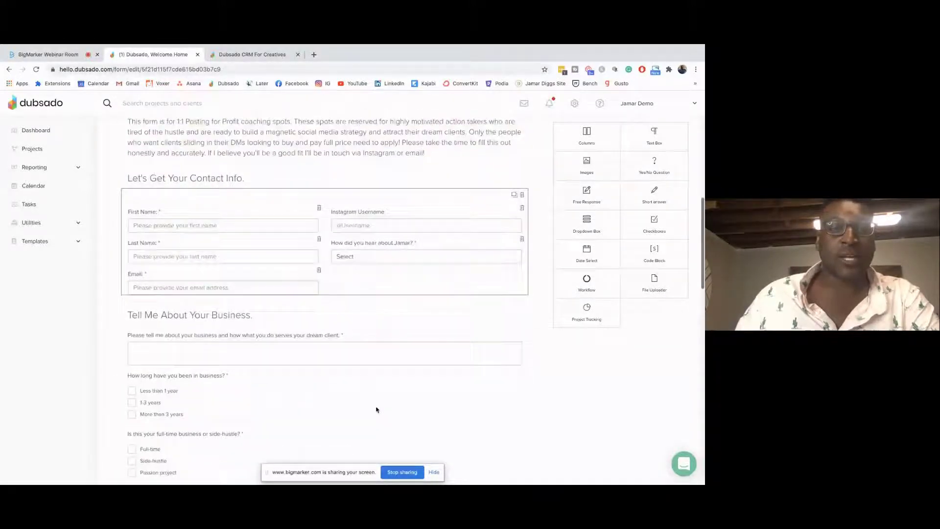
pyautogui.scroll(-5, 306, 348)
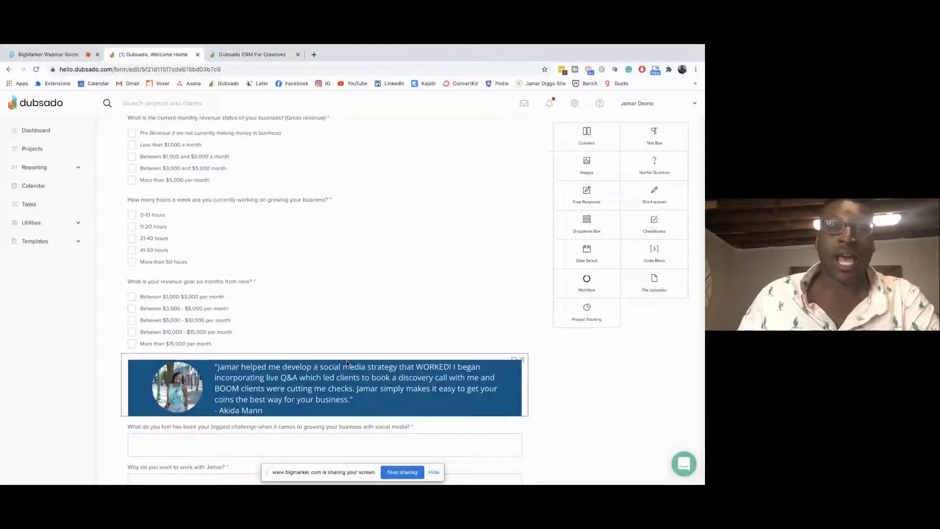
pyautogui.scroll(-1, 352, 362)
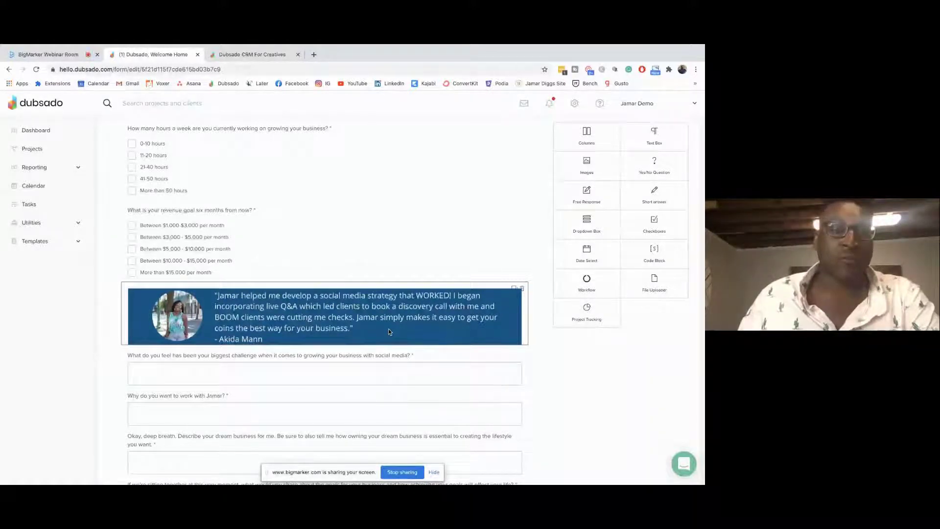
pyautogui.scroll(-2, 339, 331)
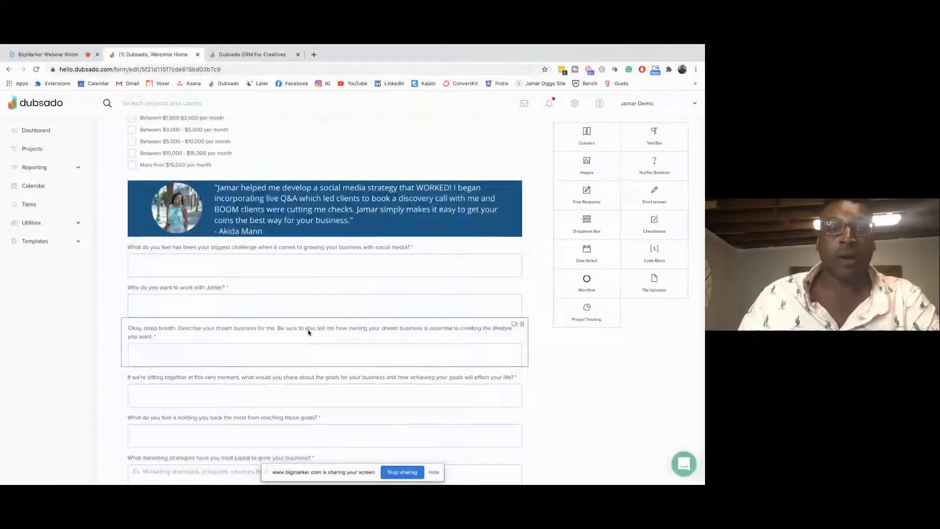
pyautogui.scroll(-1, 309, 333)
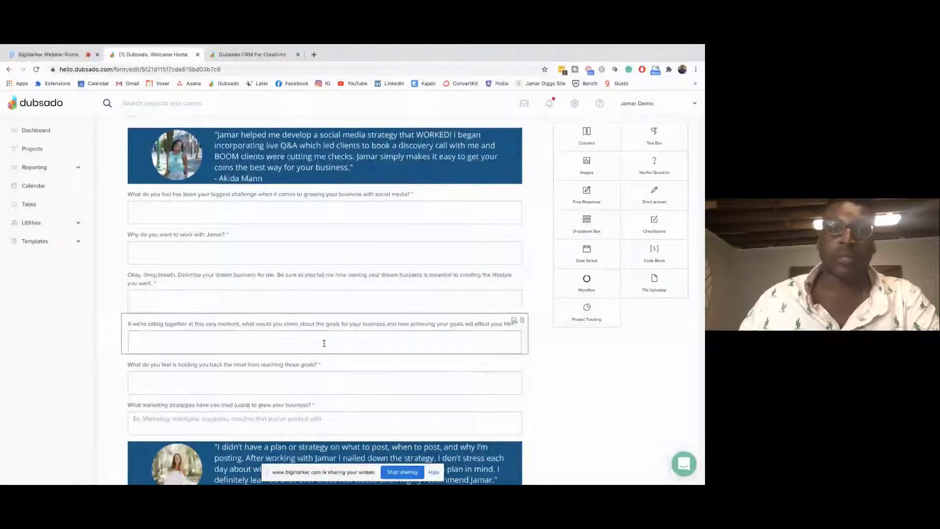
# Step: Bring up the client-facing public view of the application form in the third browser tab
pyautogui.scroll(-2, 323, 362)
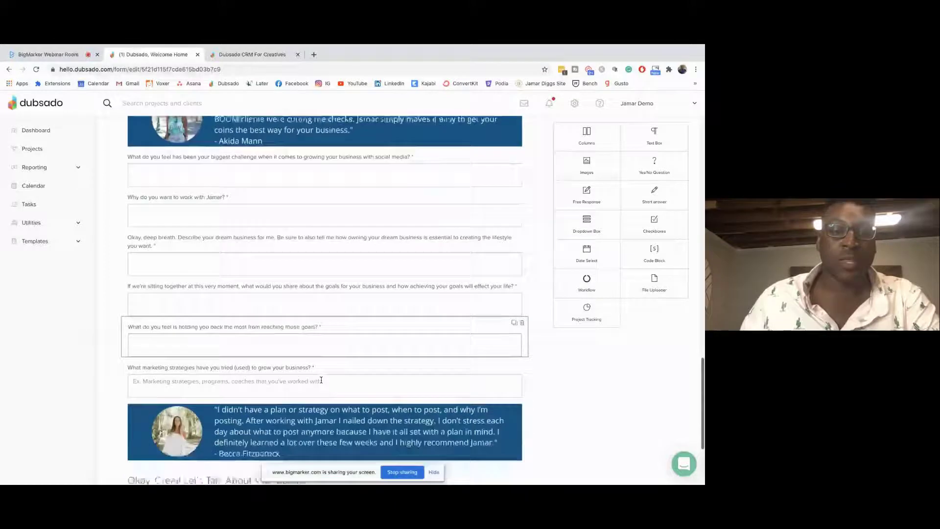
pyautogui.scroll(-3, 321, 380)
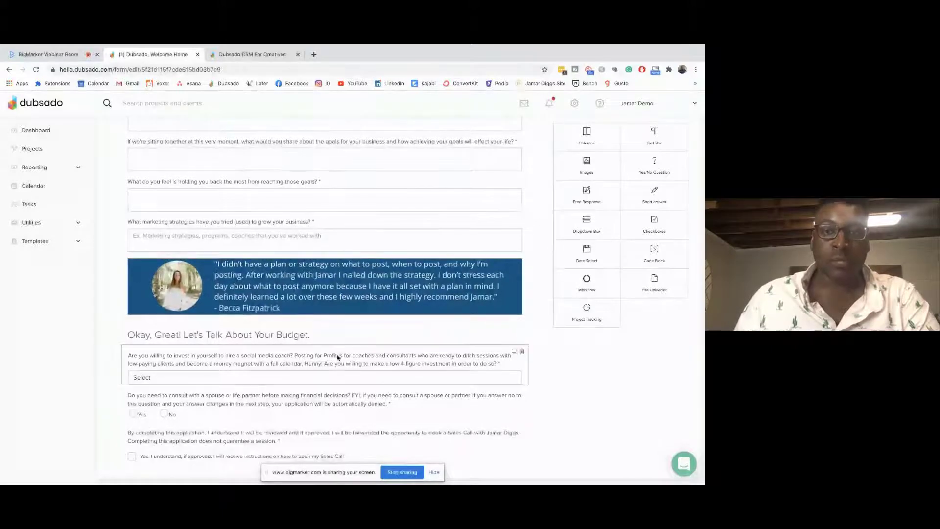
pyautogui.click(252, 55)
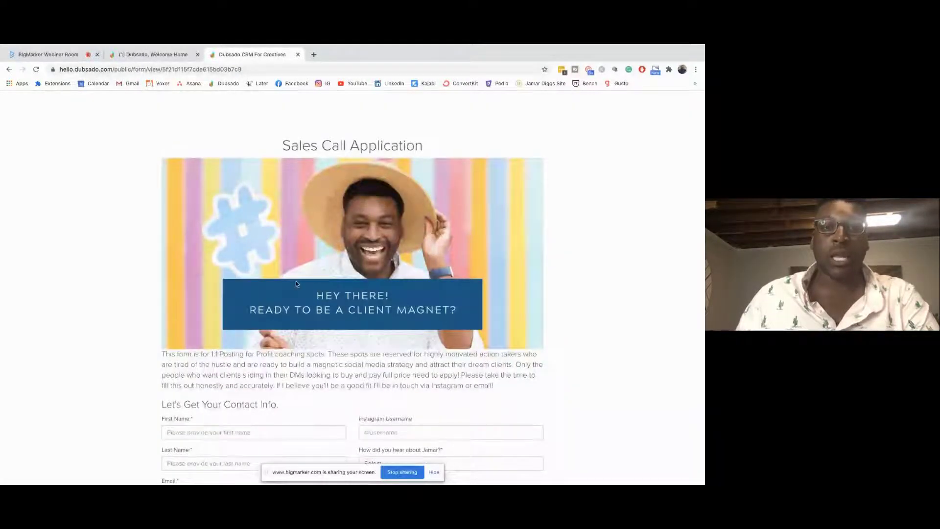
# Step: Check the public form, then return to the Sales Call Application Edit Form tab
pyautogui.scroll(-6, 296, 284)
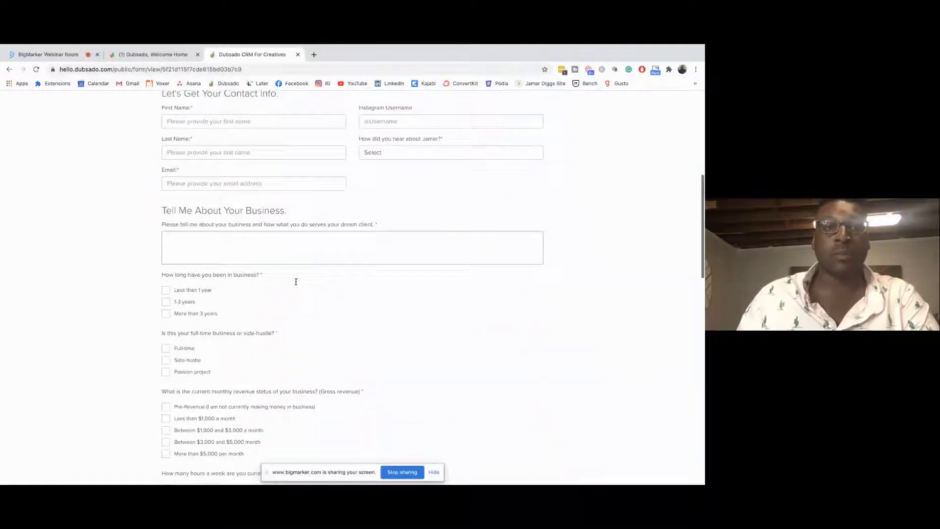
pyautogui.scroll(7, 295, 283)
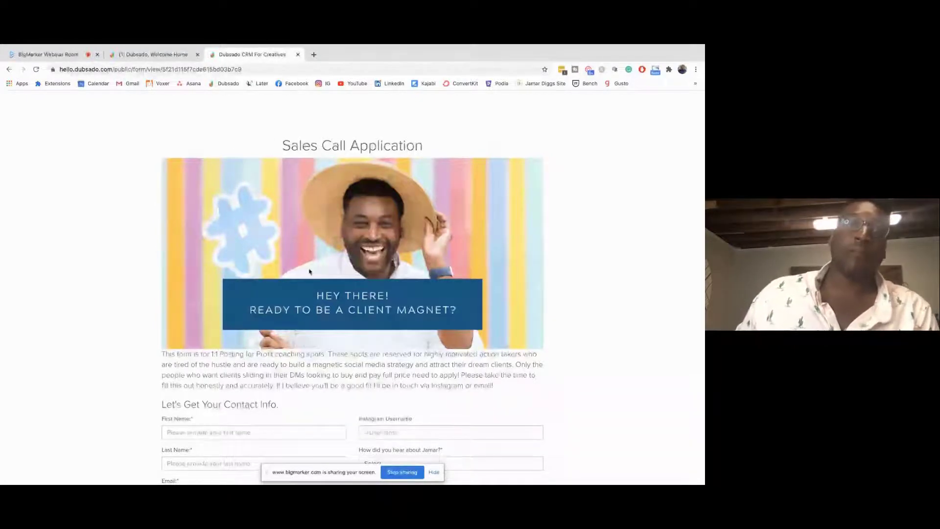
pyautogui.click(151, 55)
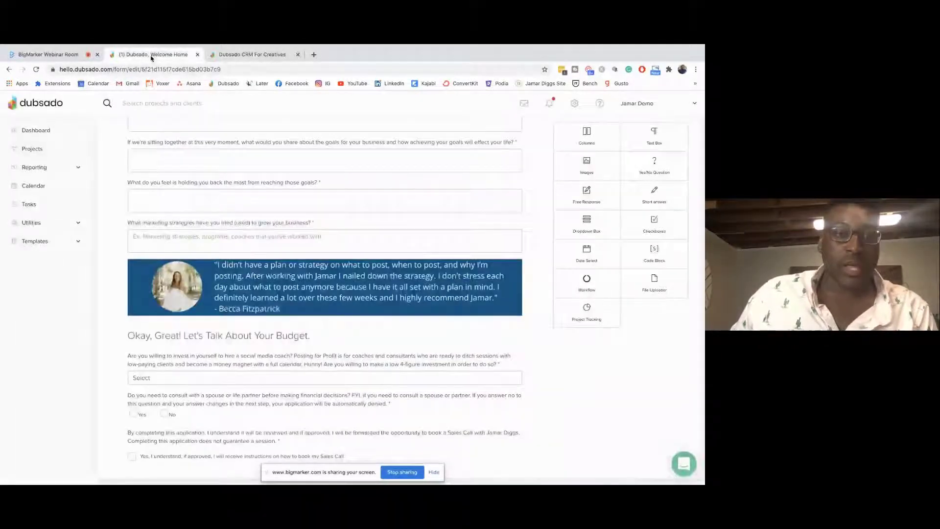
pyautogui.scroll(15, 251, 301)
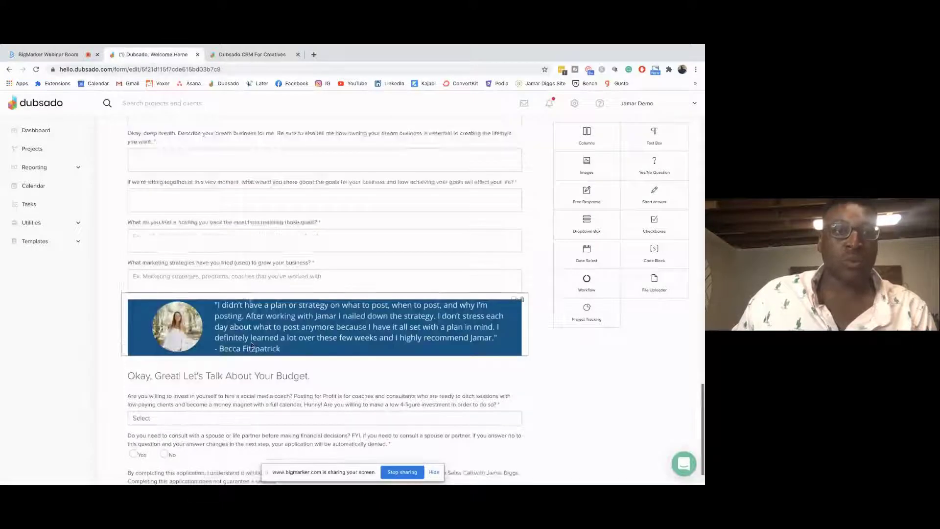
# Step: Go to Templates > Forms, accepting the warning about leaving without saving
pyautogui.click(77, 241)
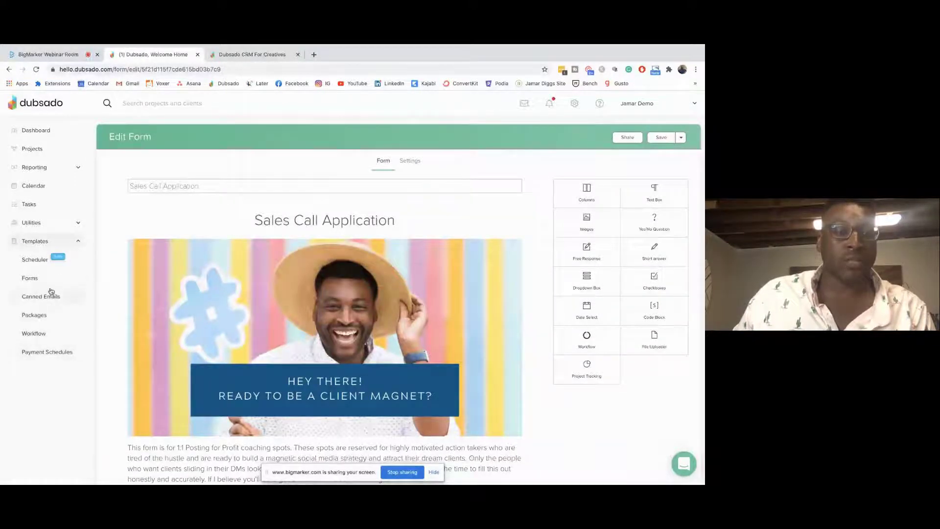
pyautogui.click(44, 279)
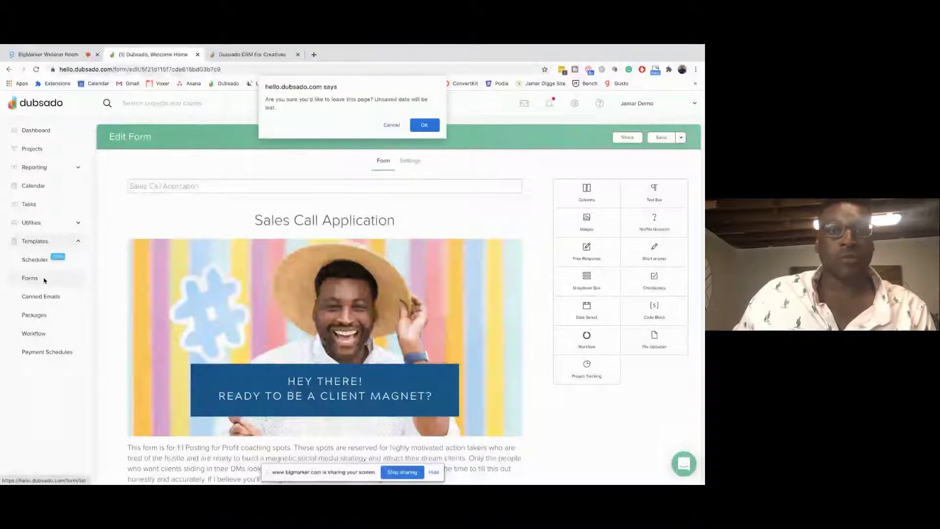
pyautogui.click(426, 126)
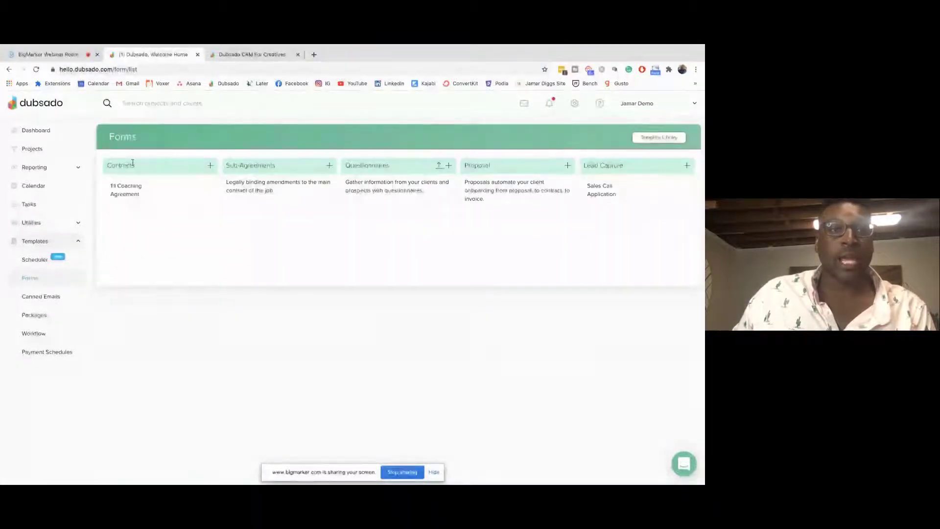
# Step: Open the 1:1 Client Coaching Agreement contract and scroll down to its signature blocks
pyautogui.click(129, 194)
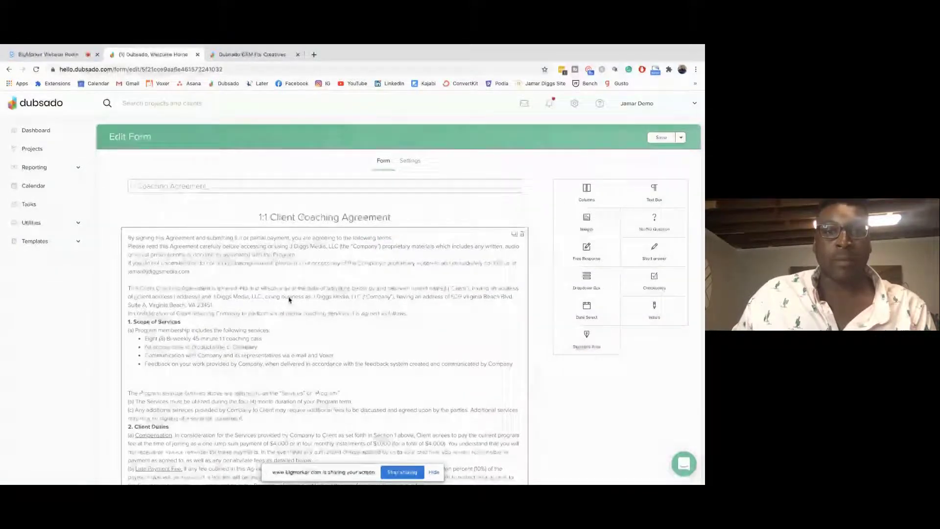
pyautogui.scroll(-2, 288, 309)
pyautogui.scroll(-4, 287, 308)
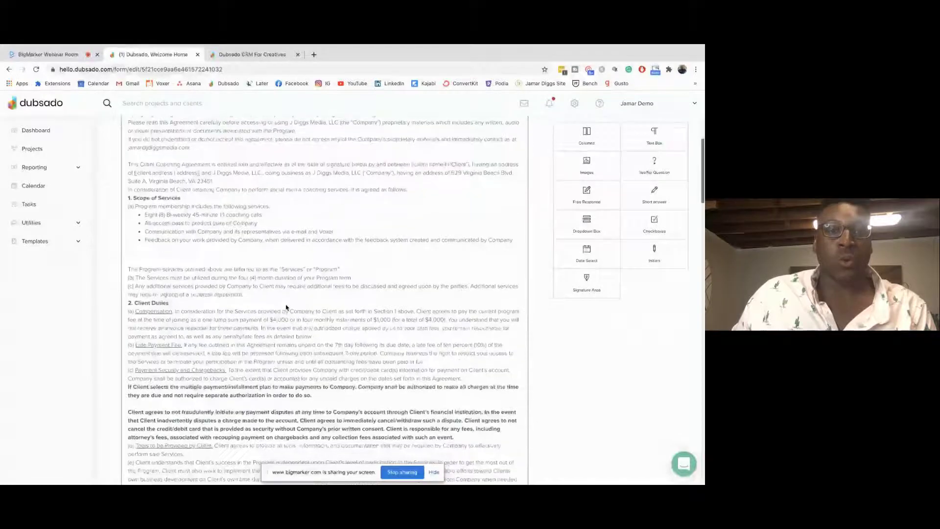
pyautogui.scroll(-2, 286, 309)
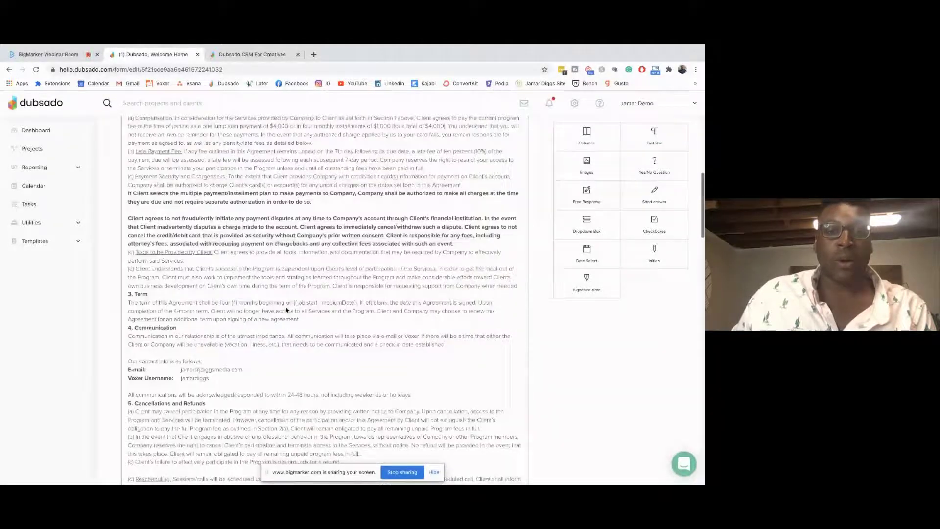
pyautogui.scroll(-15, 287, 310)
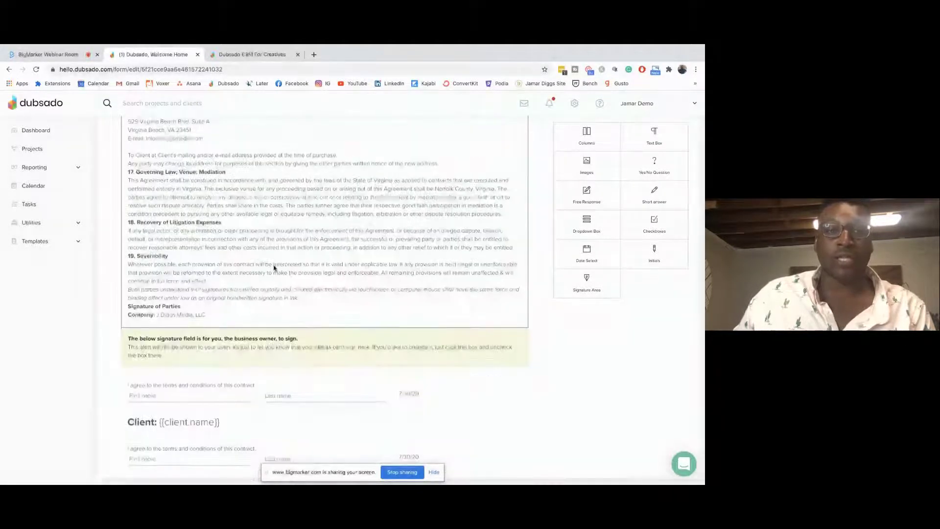
pyautogui.scroll(8, 297, 278)
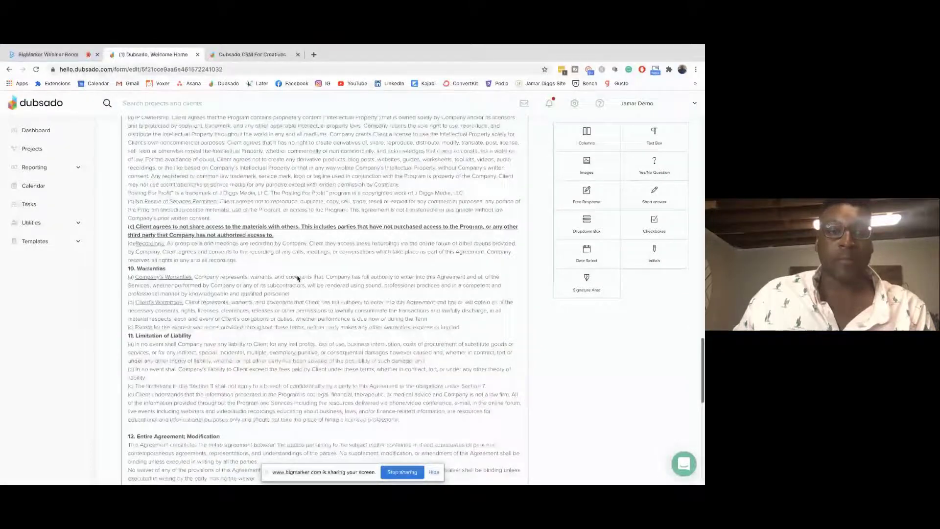
pyautogui.scroll(-8, 297, 278)
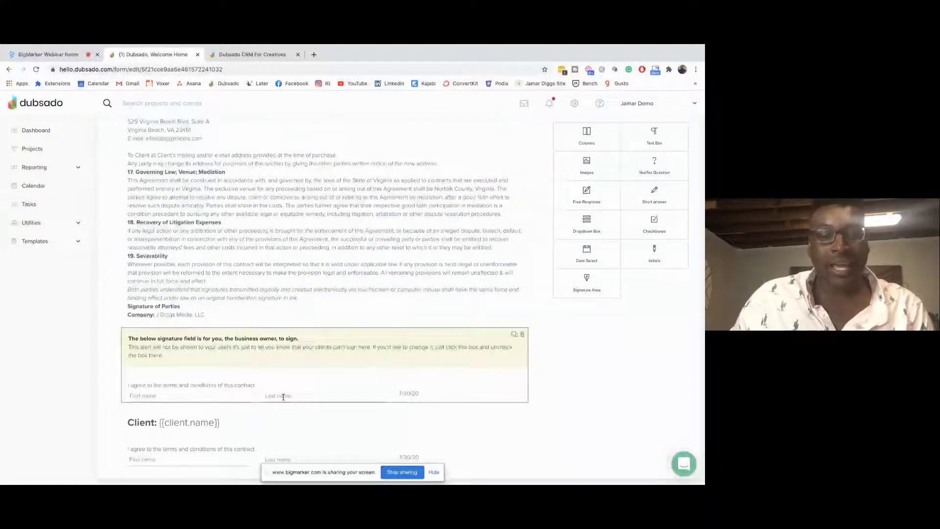
pyautogui.scroll(-1, 218, 452)
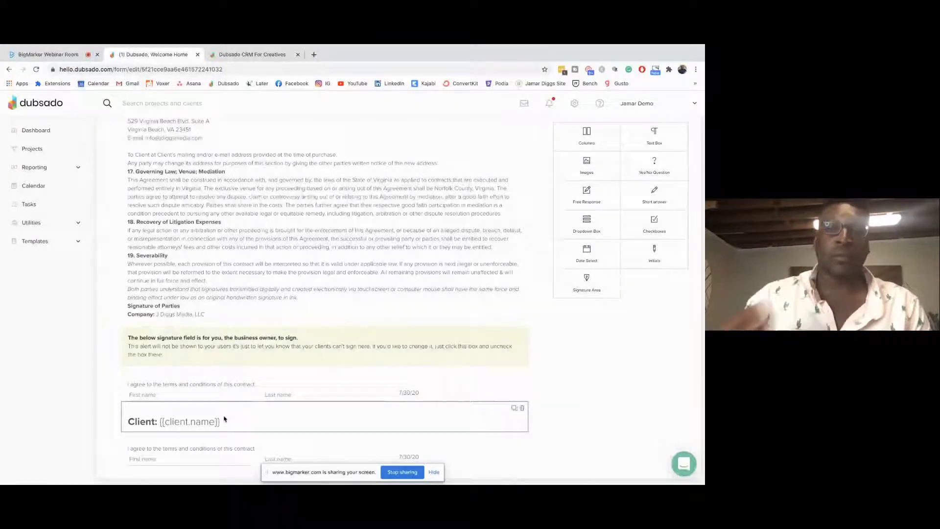
# Step: Scroll back to the top of the contract and navigate back toward the templates list
pyautogui.scroll(8, 223, 392)
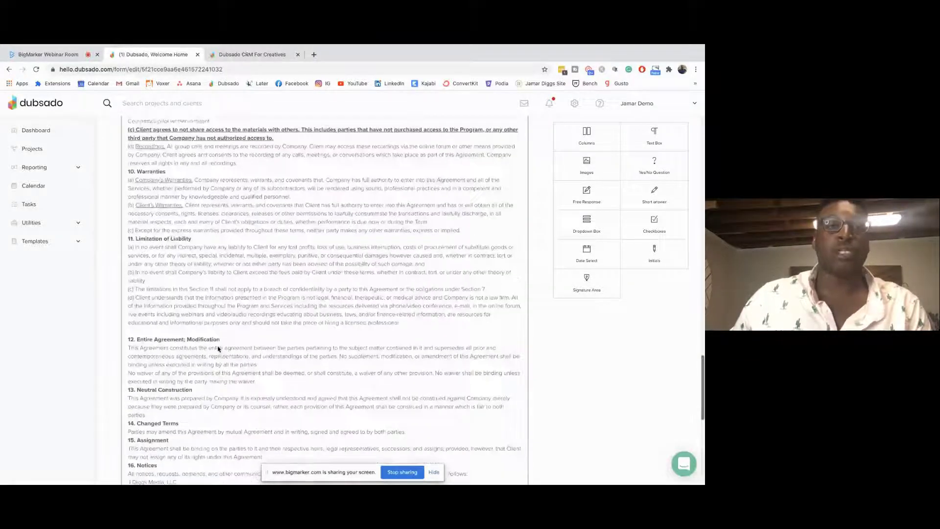
pyautogui.scroll(15, 218, 349)
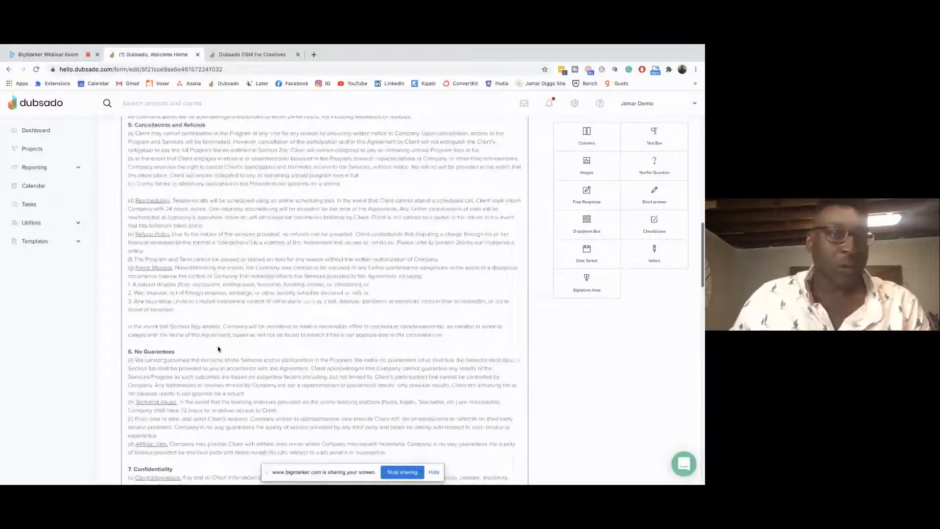
pyautogui.scroll(15, 235, 318)
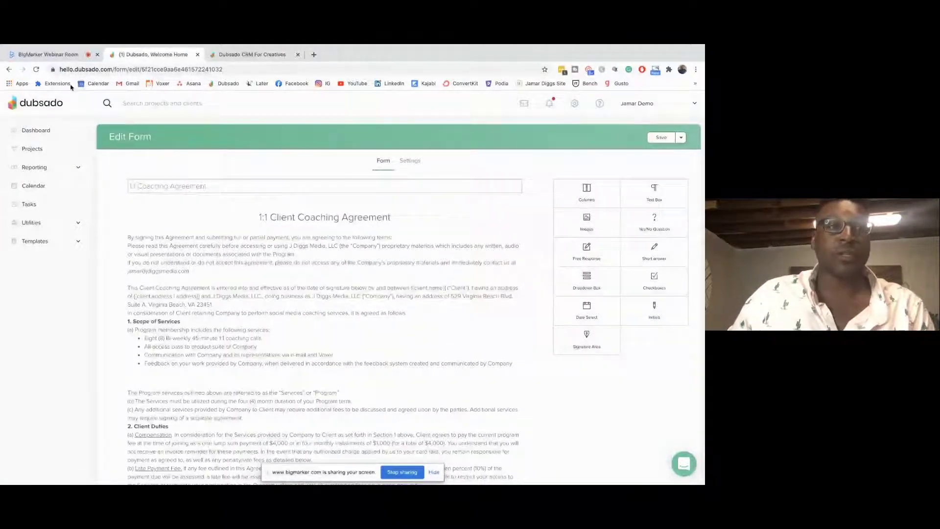
pyautogui.click(10, 70)
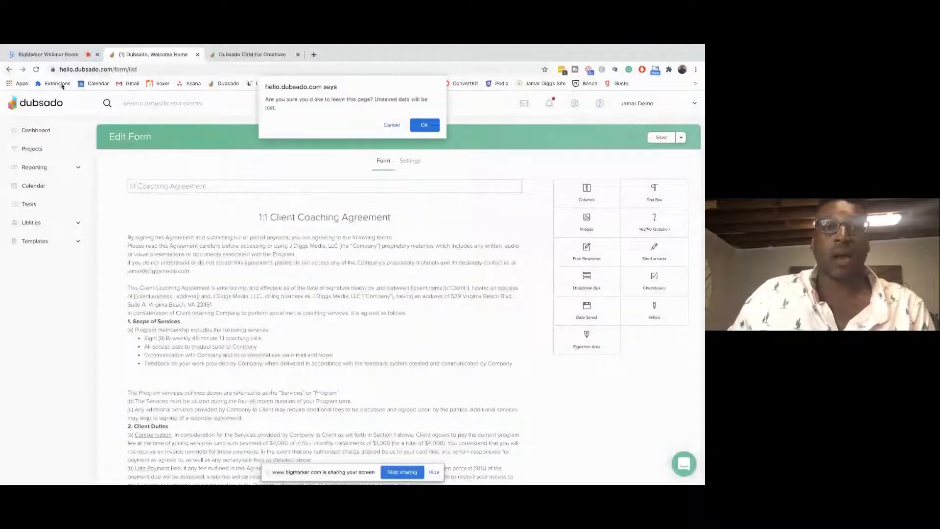
# Step: Discard the coaching contract without saving and go to the Canned Emails template list
pyautogui.click(423, 125)
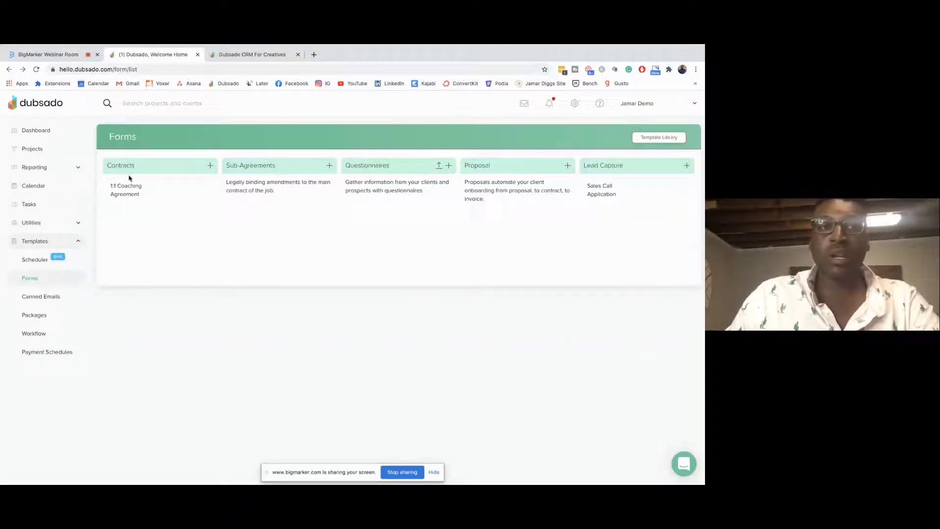
pyautogui.moveTo(126, 184)
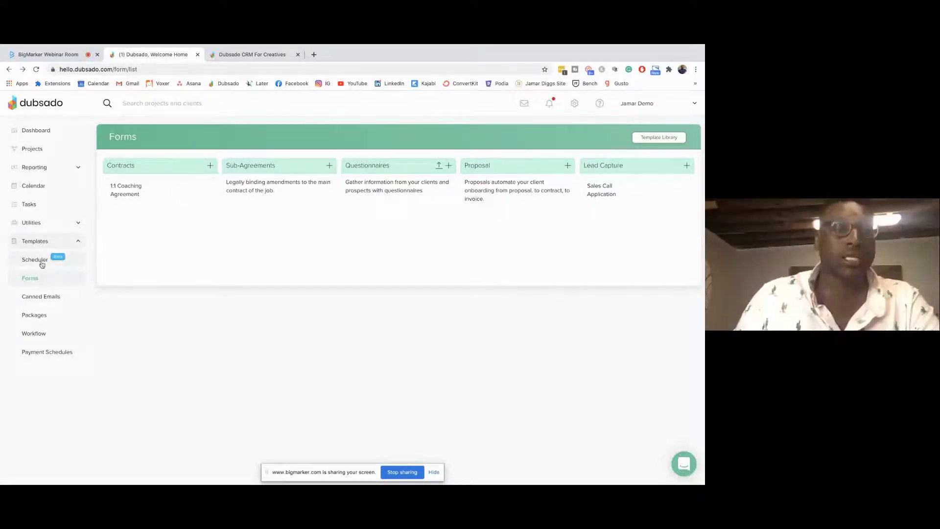
pyautogui.click(43, 297)
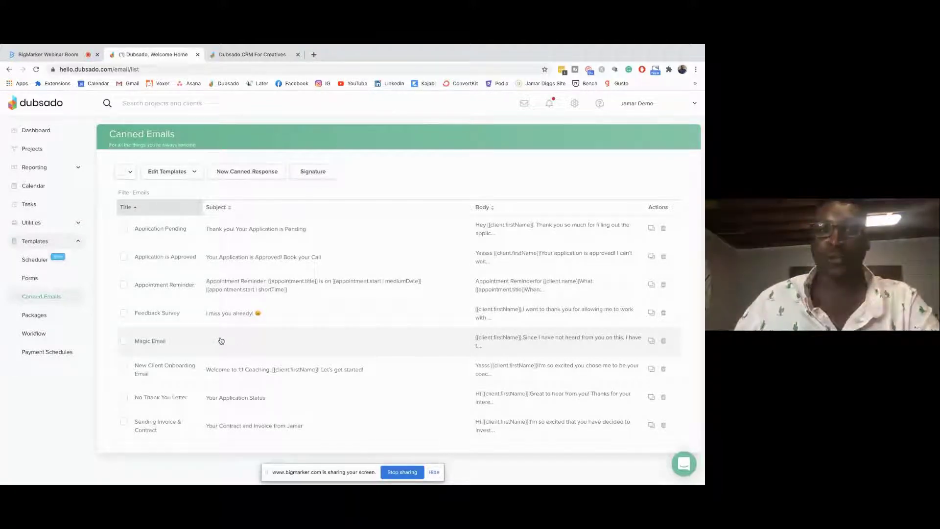
# Step: Open the Magic Email canned template
pyautogui.click(308, 345)
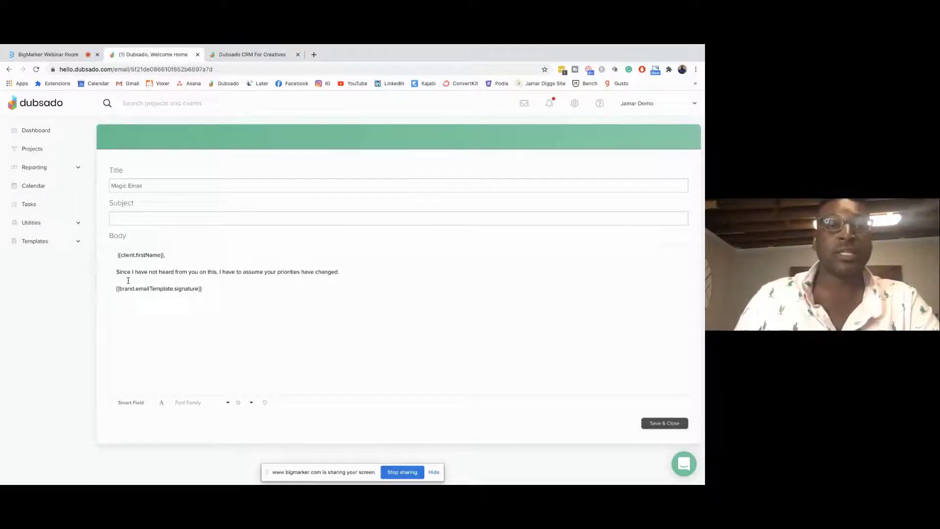
# Step: Look over the Magic Email body, then go back and open the No Thank You Letter
pyautogui.click(345, 274)
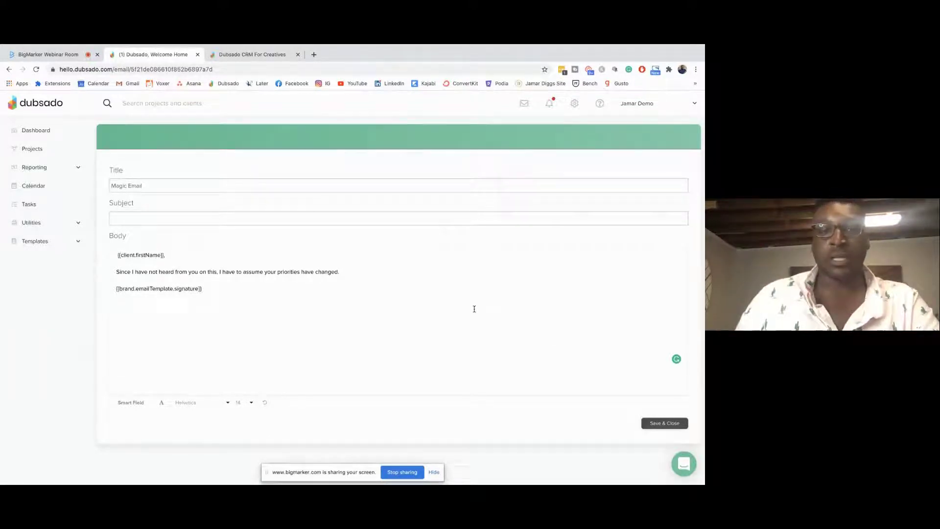
pyautogui.click(9, 69)
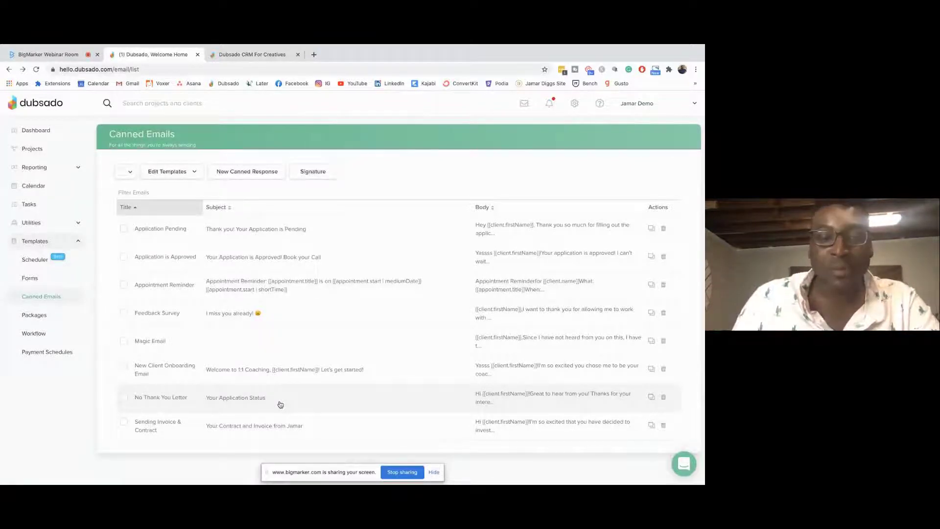
pyautogui.click(280, 404)
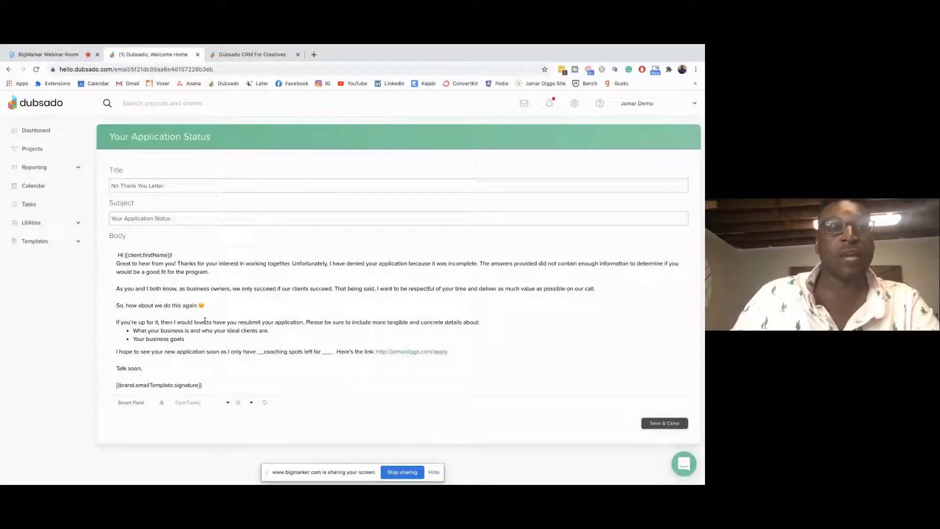
# Step: Inspect the No Thank You Letter body text, then go back to the Canned Emails list
pyautogui.click(148, 352)
pyautogui.keyDown('shift'); pyautogui.click(204, 356); pyautogui.keyUp('shift')
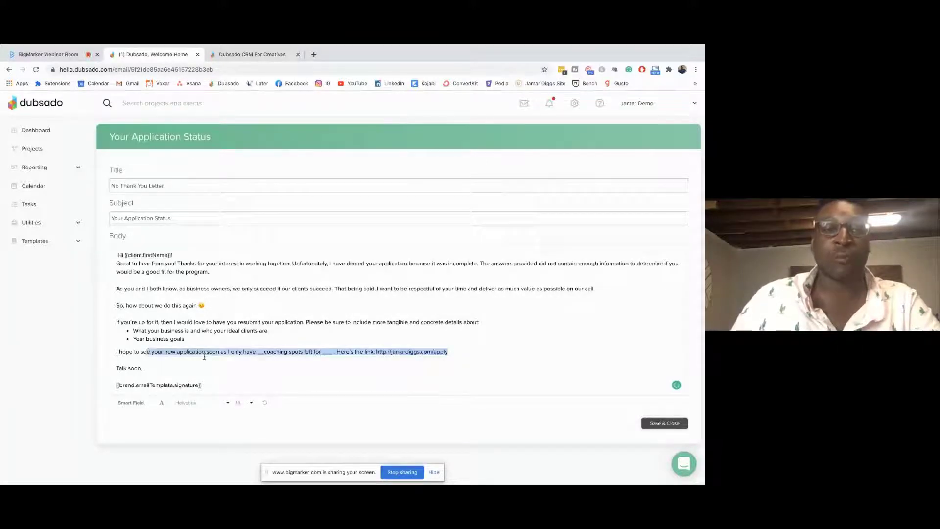
pyautogui.click(167, 352)
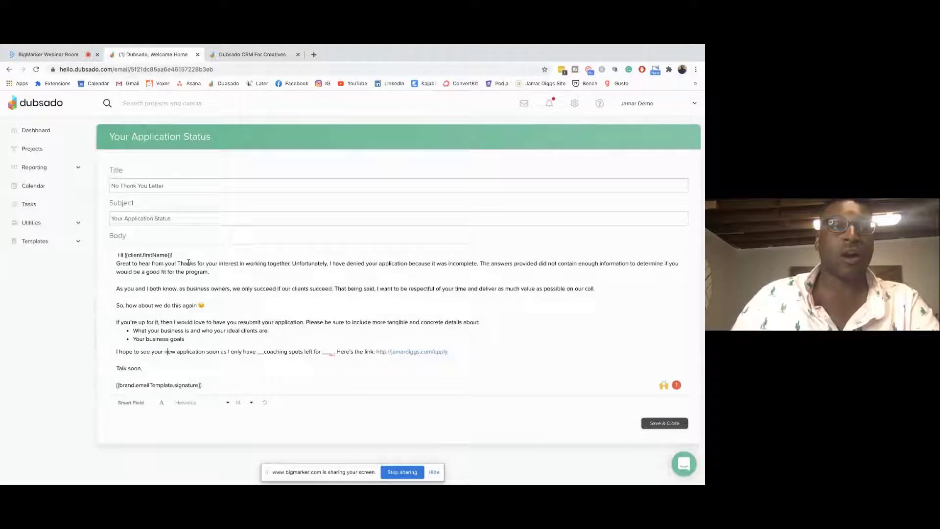
pyautogui.click(8, 69)
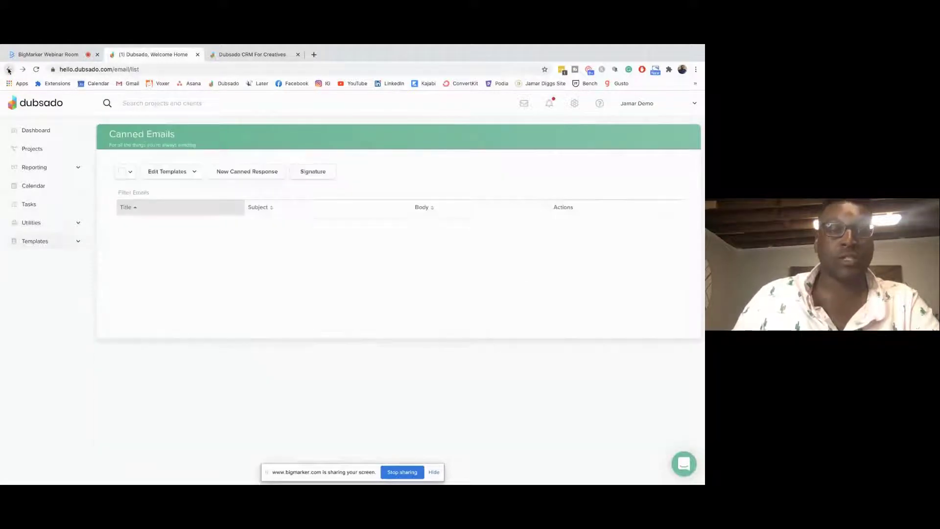
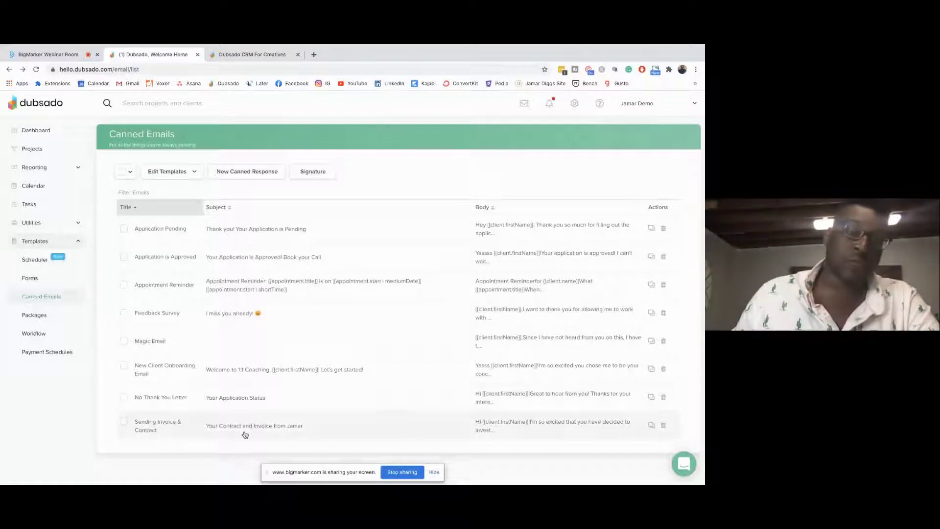
pyautogui.click(244, 430)
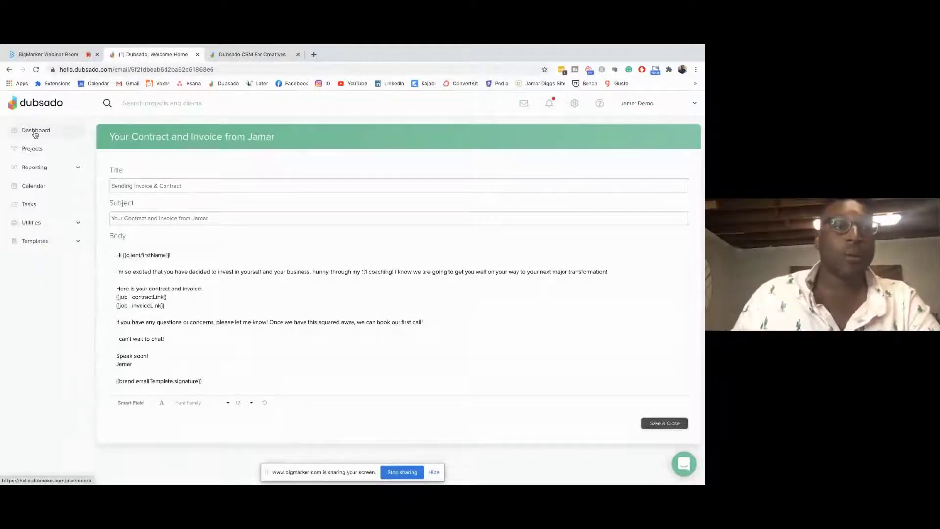
pyautogui.click(80, 243)
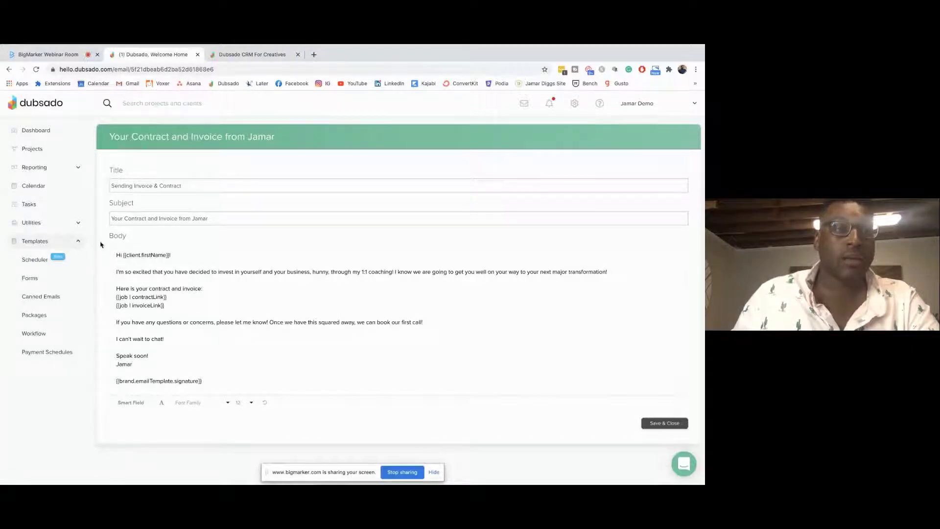
pyautogui.click(9, 70)
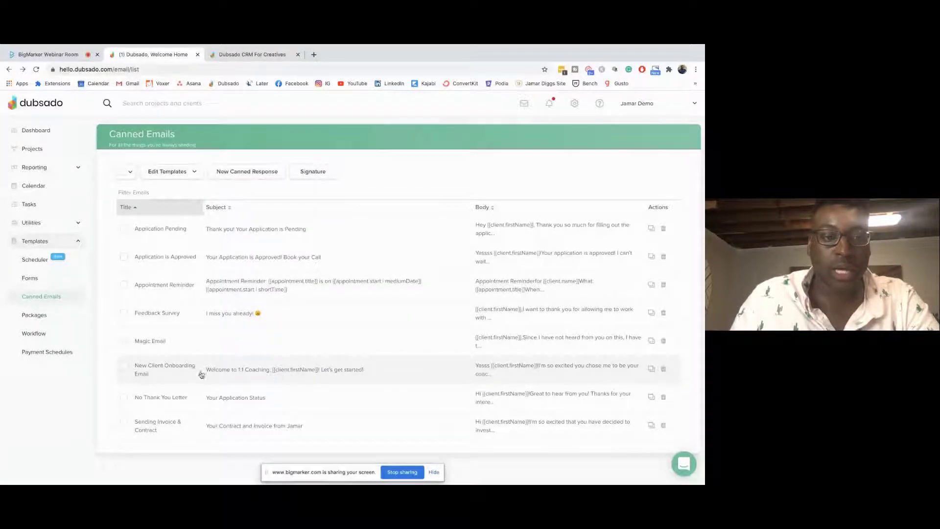
pyautogui.click(367, 376)
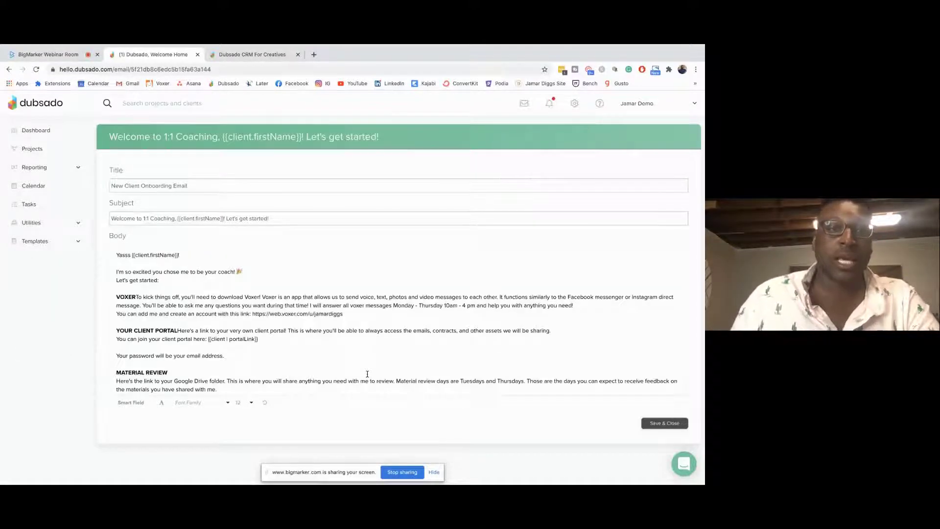
pyautogui.scroll(-5, 263, 350)
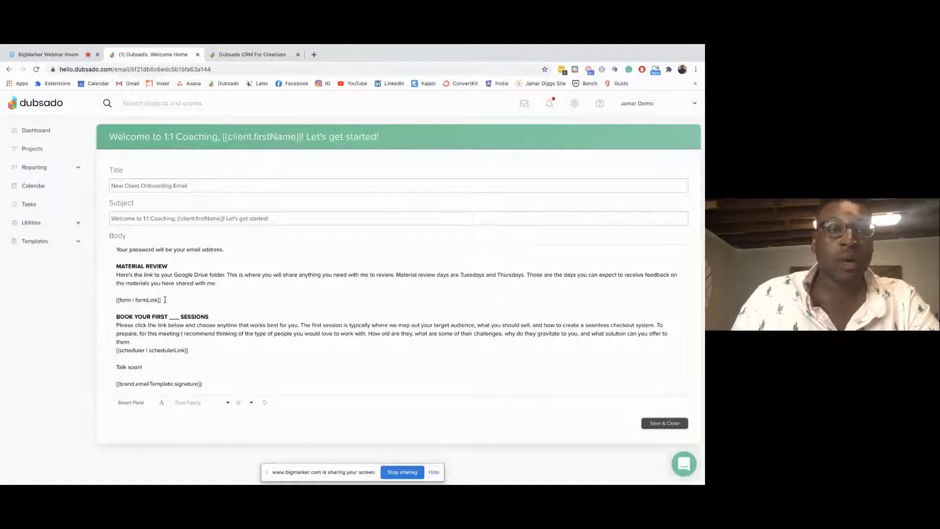
pyautogui.moveTo(162, 300); pyautogui.dragTo(118, 301)
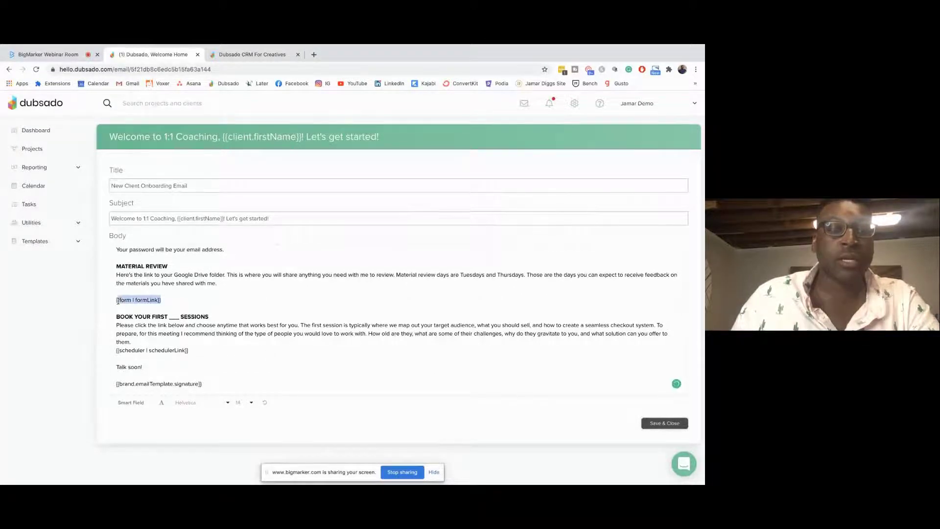
pyautogui.click(173, 300)
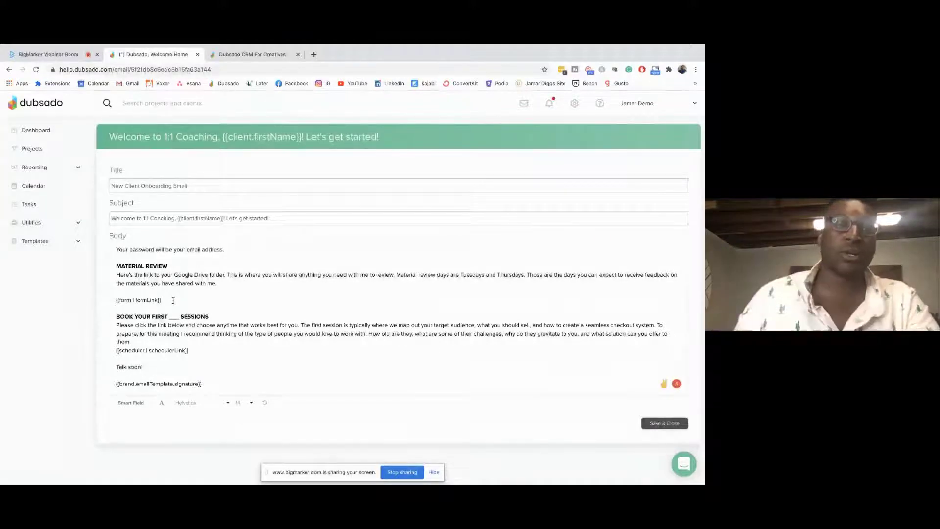
pyautogui.moveTo(165, 301); pyautogui.dragTo(109, 301)
pyautogui.click(173, 300)
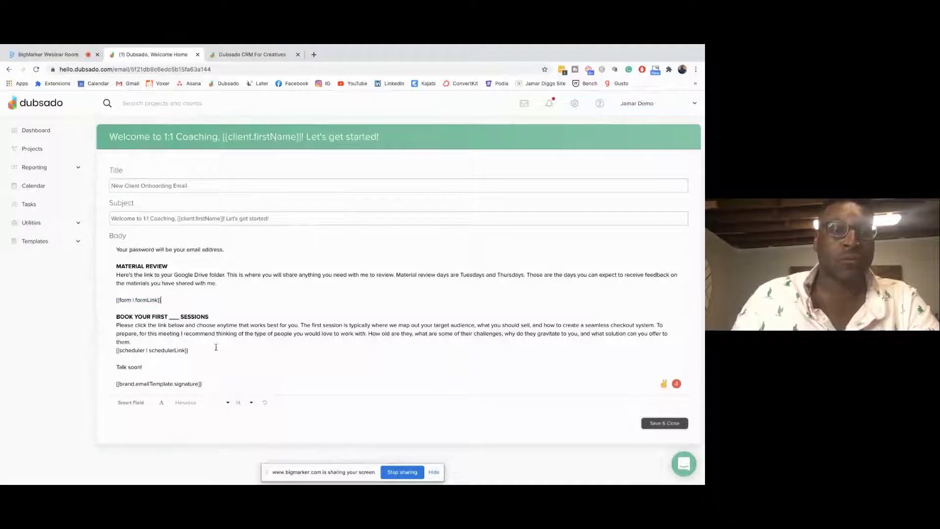
pyautogui.click(149, 343)
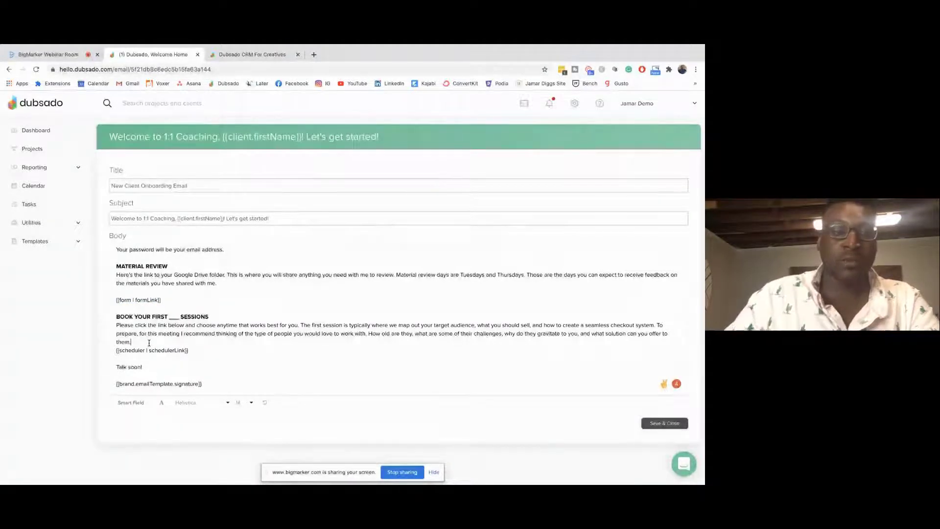
pyautogui.scroll(2, 254, 308)
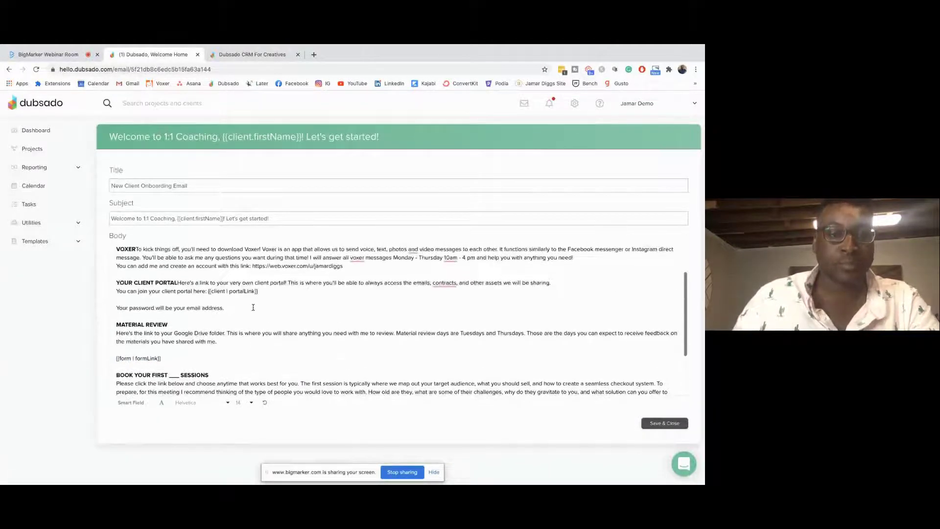
pyautogui.scroll(2, 253, 307)
pyautogui.scroll(-5, 239, 346)
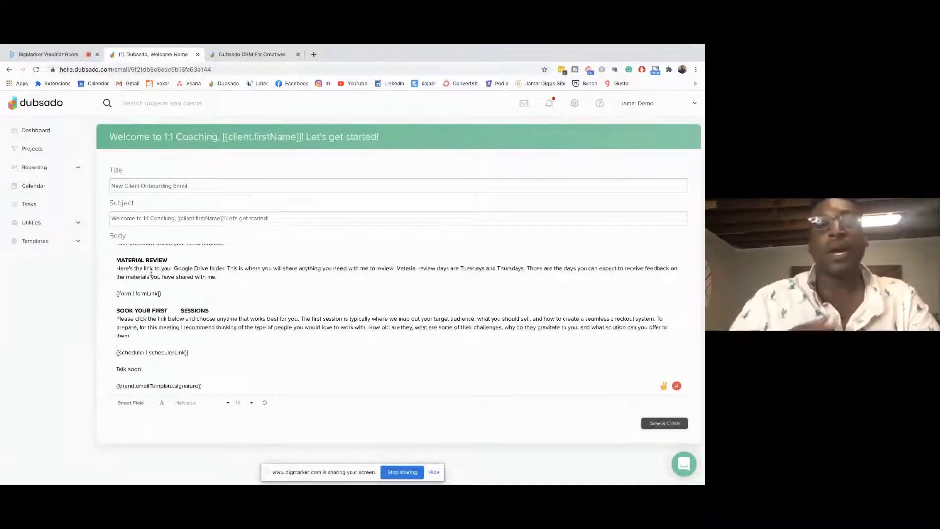
pyautogui.click(167, 294)
pyautogui.moveTo(167, 293); pyautogui.dragTo(116, 294)
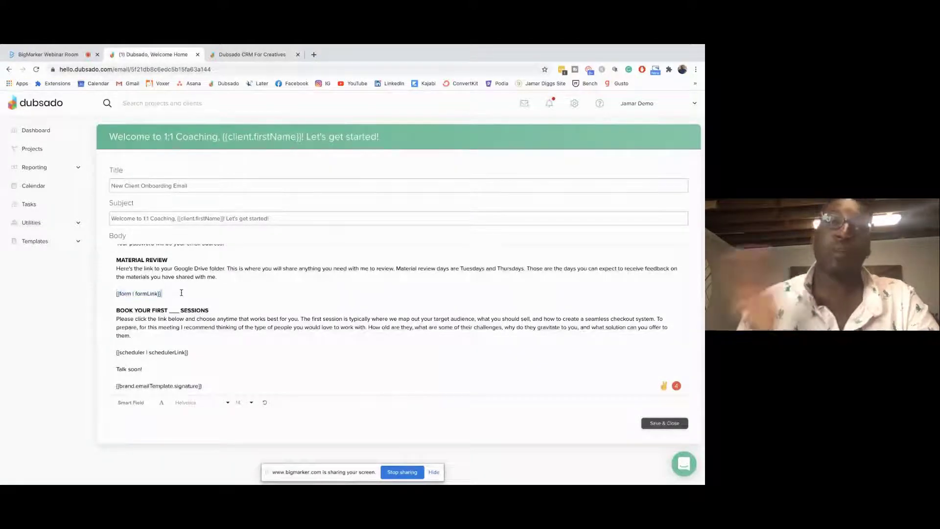
pyautogui.moveTo(162, 294); pyautogui.dragTo(124, 293)
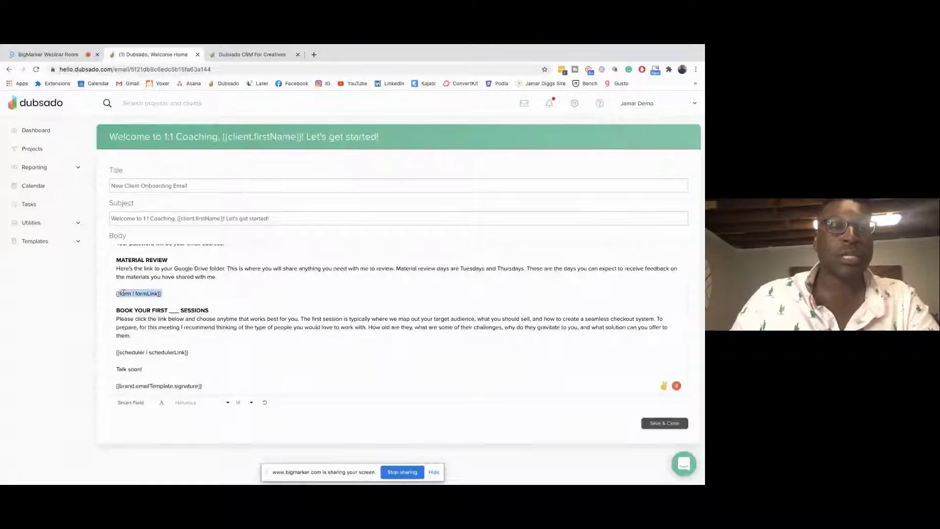
pyautogui.click(166, 294)
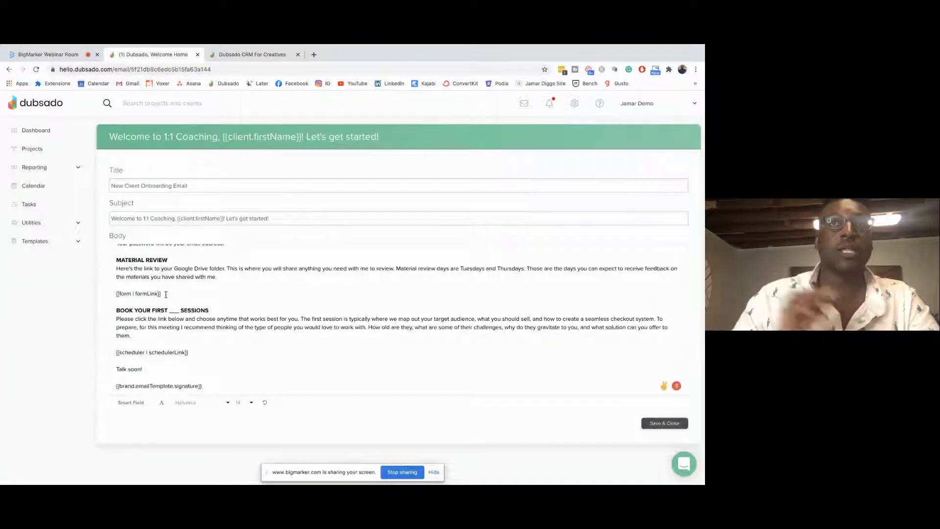
pyautogui.moveTo(166, 294); pyautogui.dragTo(114, 295)
pyautogui.click(188, 291)
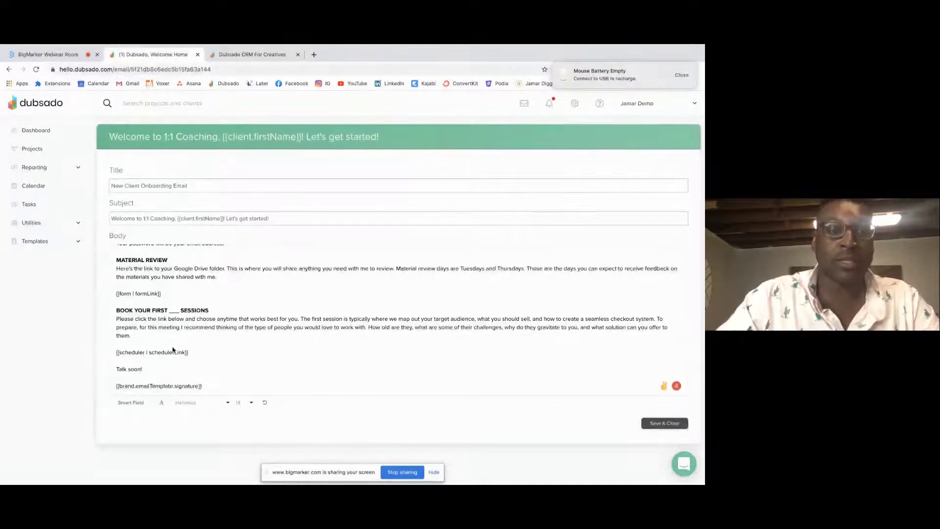
pyautogui.scroll(-1, 177, 350)
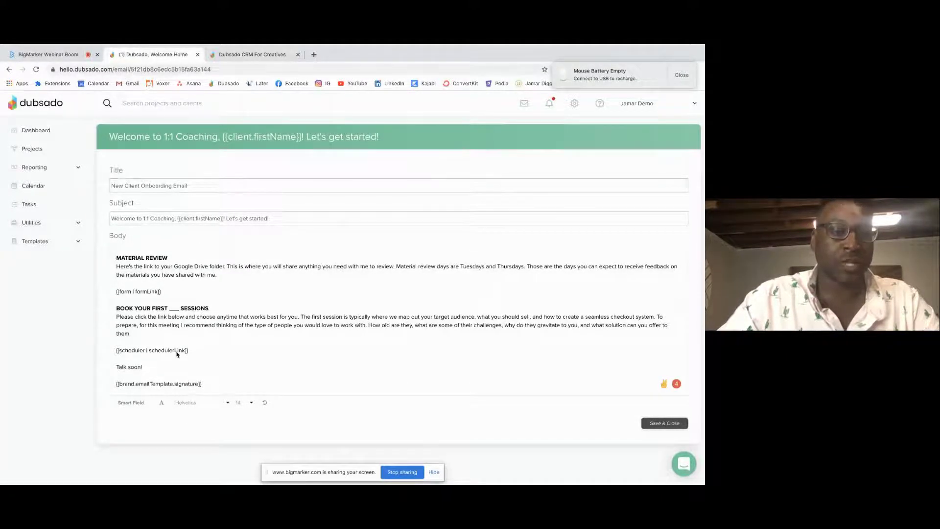
pyautogui.scroll(5, 274, 377)
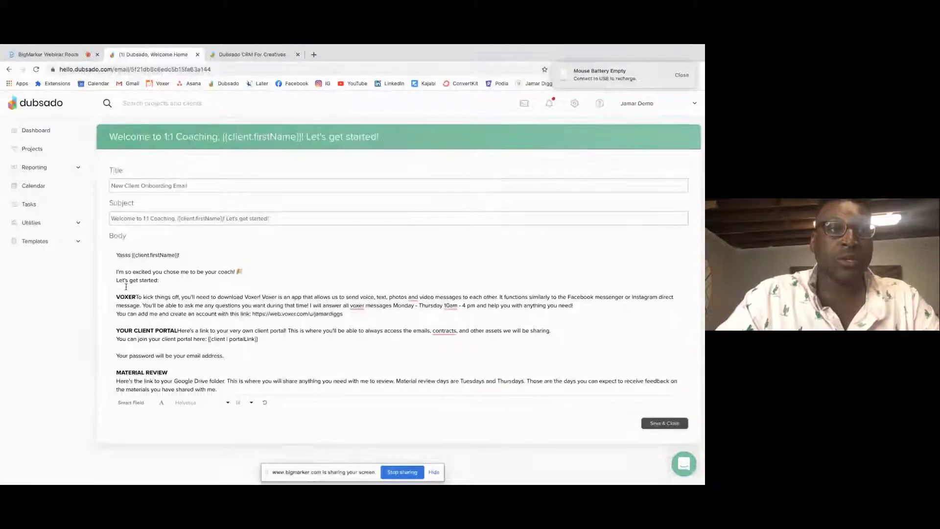
pyautogui.click(10, 70)
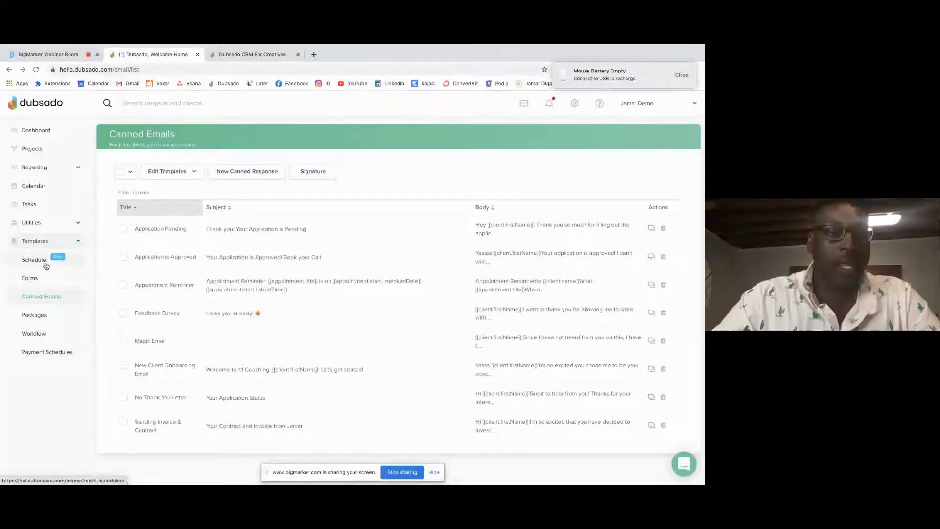
# Step: Open the Scheduler templates list under Templates
pyautogui.click(46, 265)
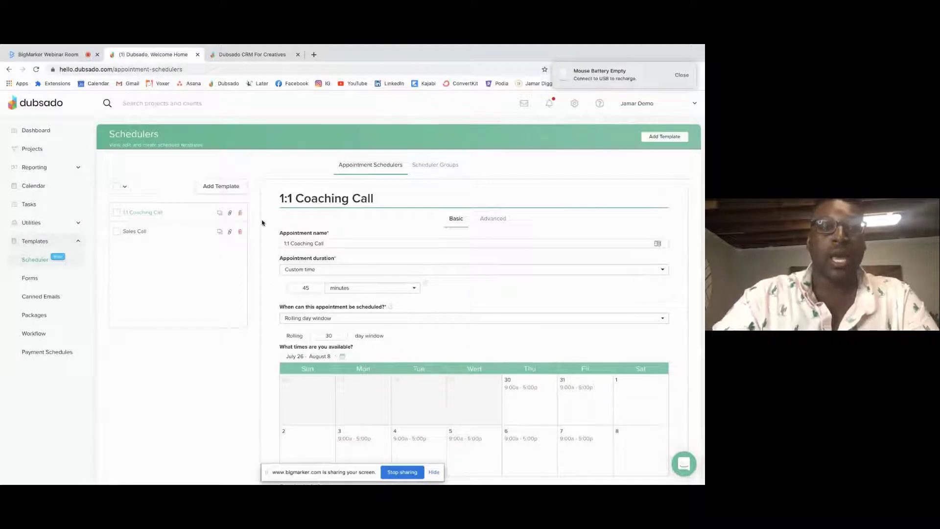
pyautogui.click(162, 232)
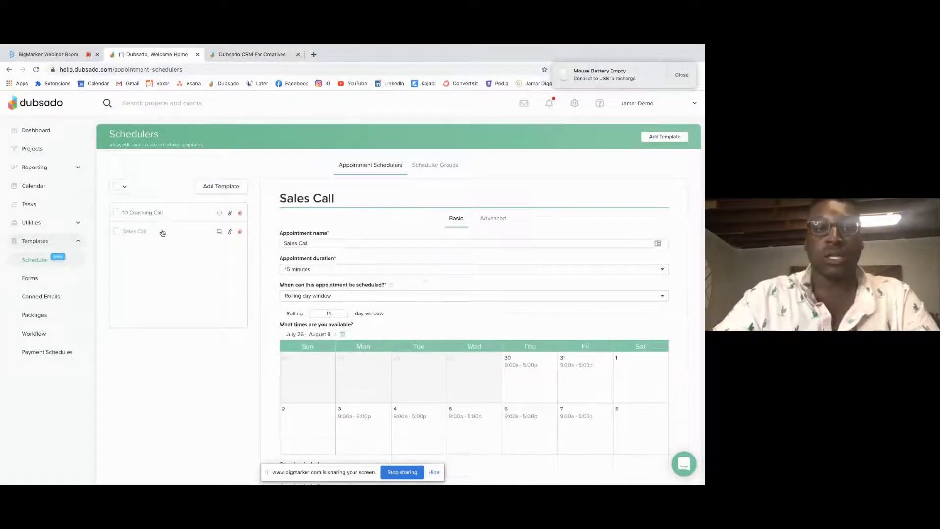
pyautogui.scroll(-1, 301, 400)
pyautogui.scroll(1, 302, 400)
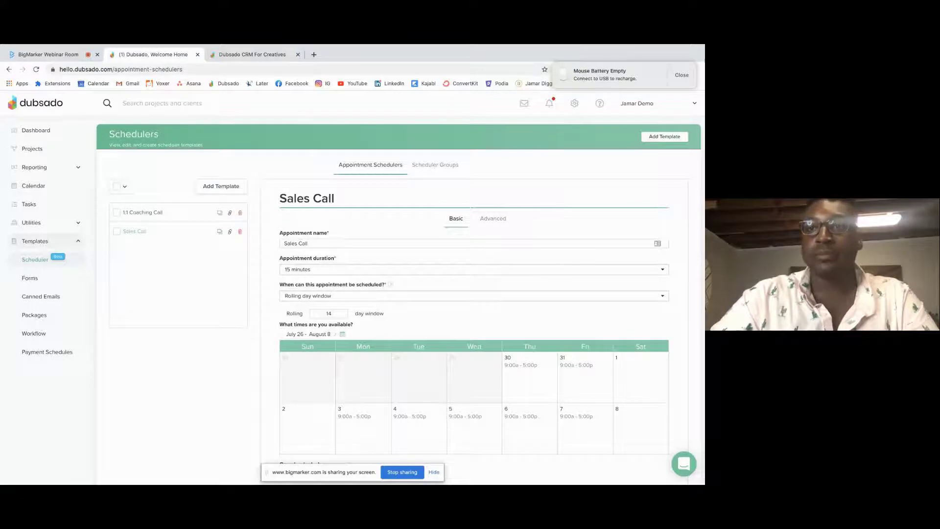
pyautogui.click(681, 75)
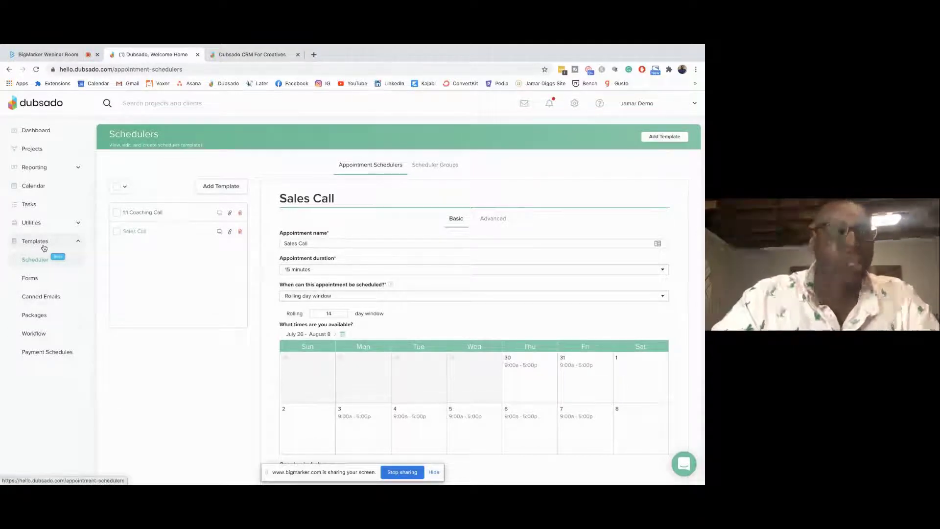
pyautogui.click(77, 242)
pyautogui.click(78, 242)
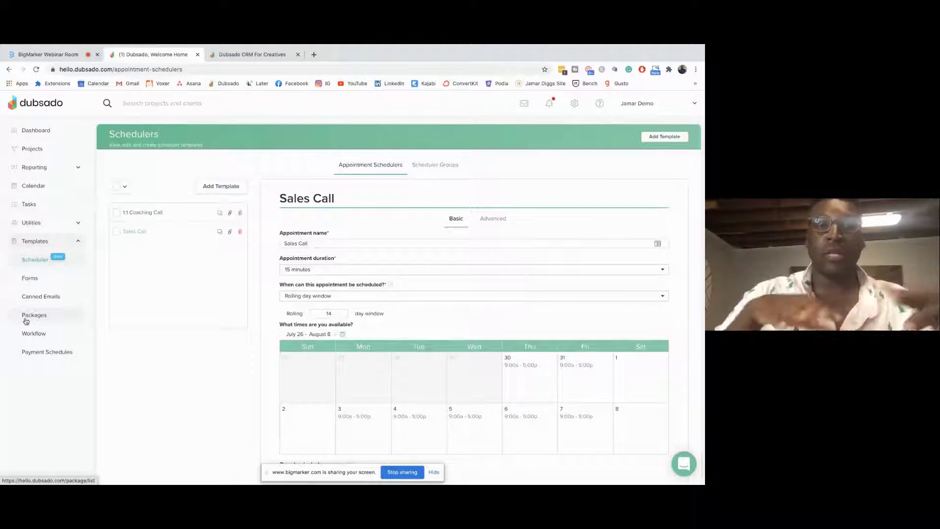
# Step: Review the $1.5k/month and $2k/month 1:1 Coaching packages, then start a new package
pyautogui.click(26, 321)
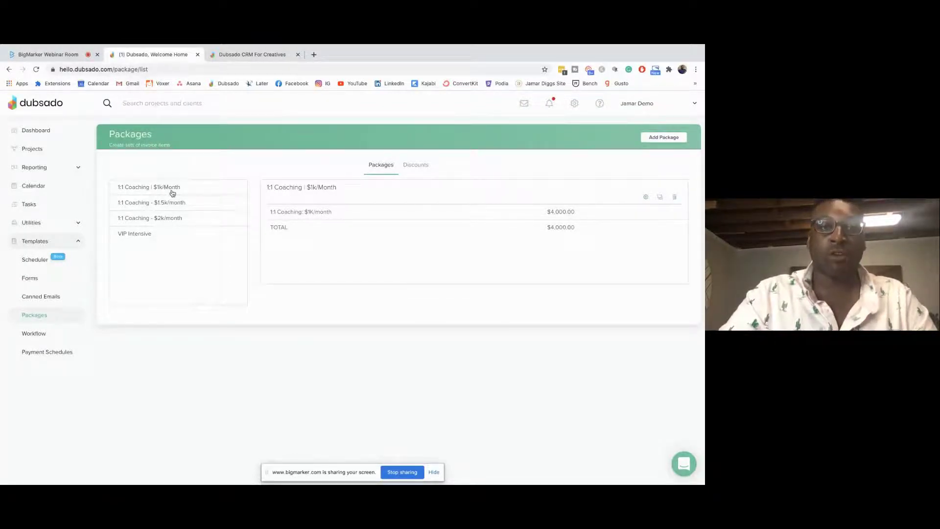
pyautogui.click(166, 206)
pyautogui.click(166, 221)
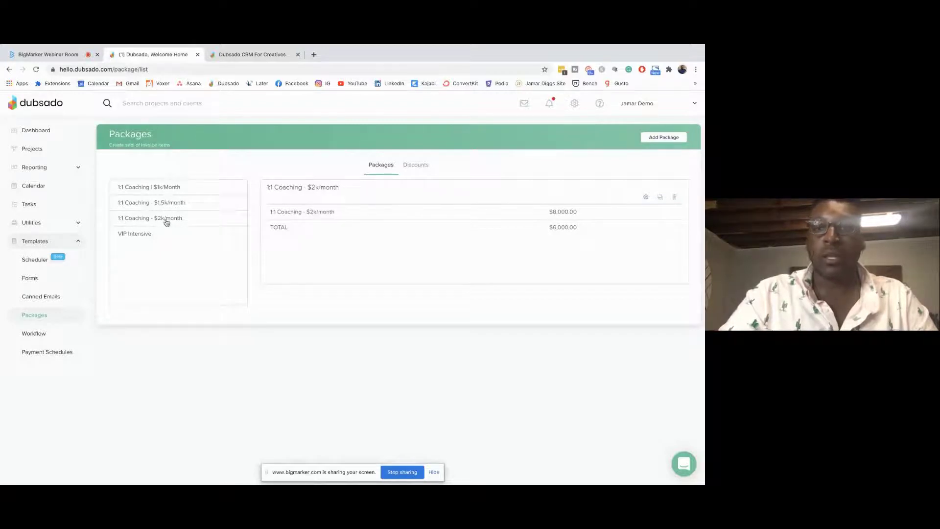
pyautogui.click(662, 138)
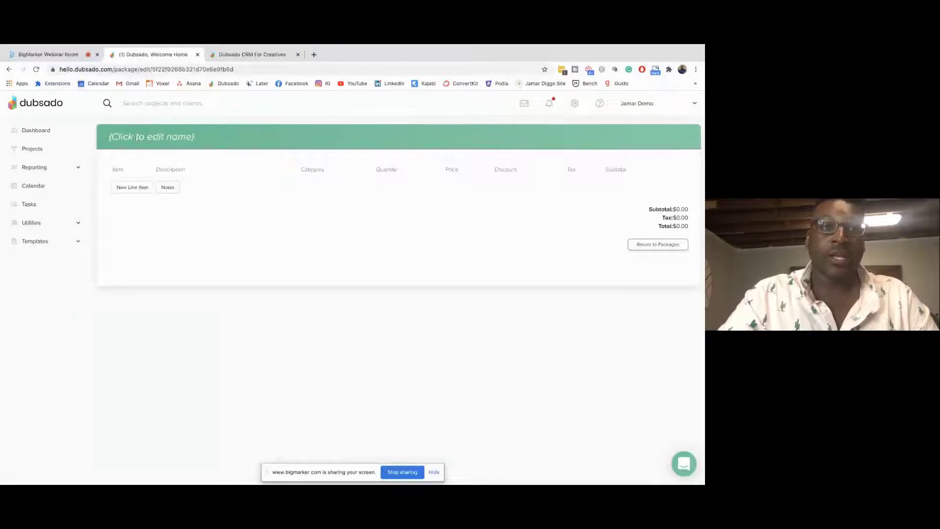
pyautogui.click(133, 189)
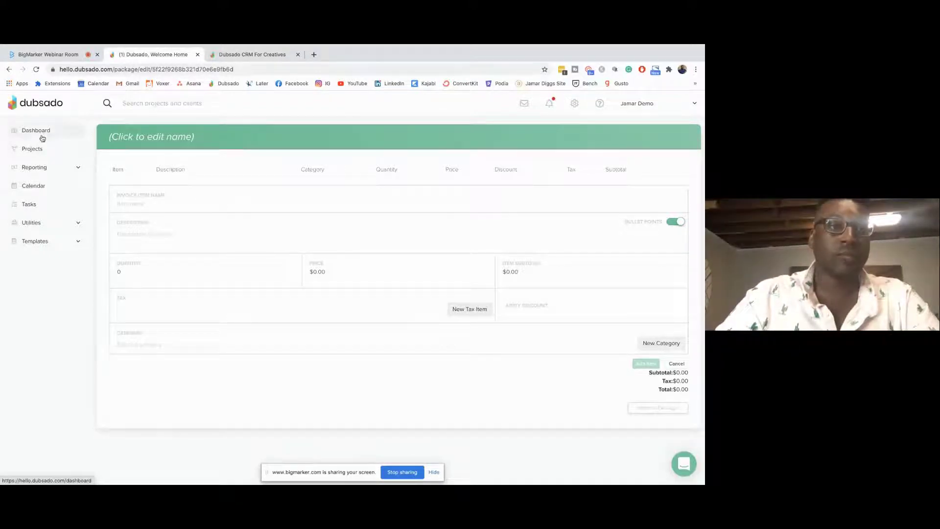
pyautogui.click(44, 130)
pyautogui.click(65, 55)
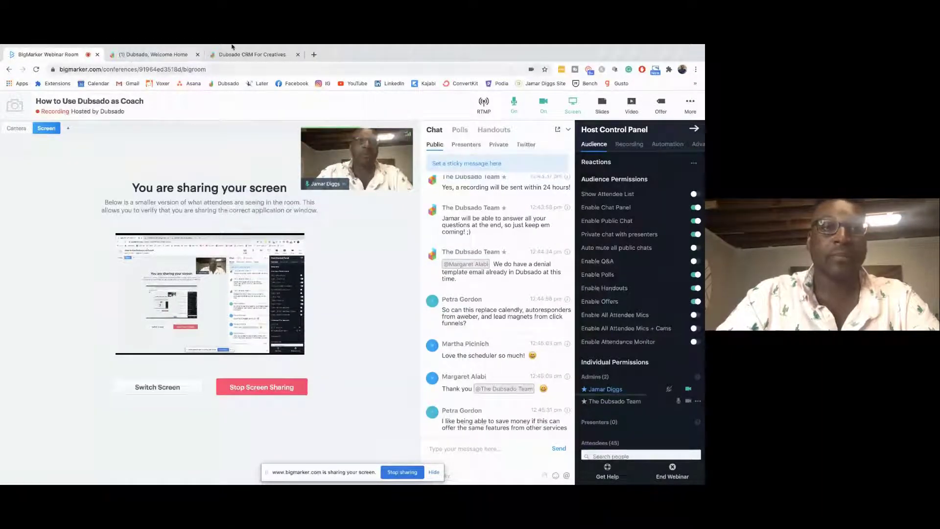
# Step: Return to the Dubsado dashboard and open the 1:1 Coaching project from Projects
pyautogui.click(245, 54)
pyautogui.click(157, 54)
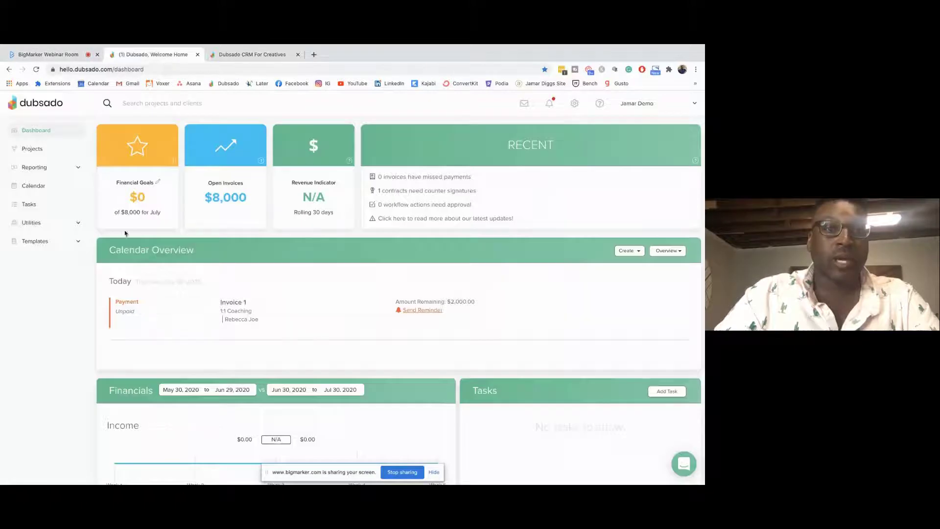
pyautogui.click(40, 152)
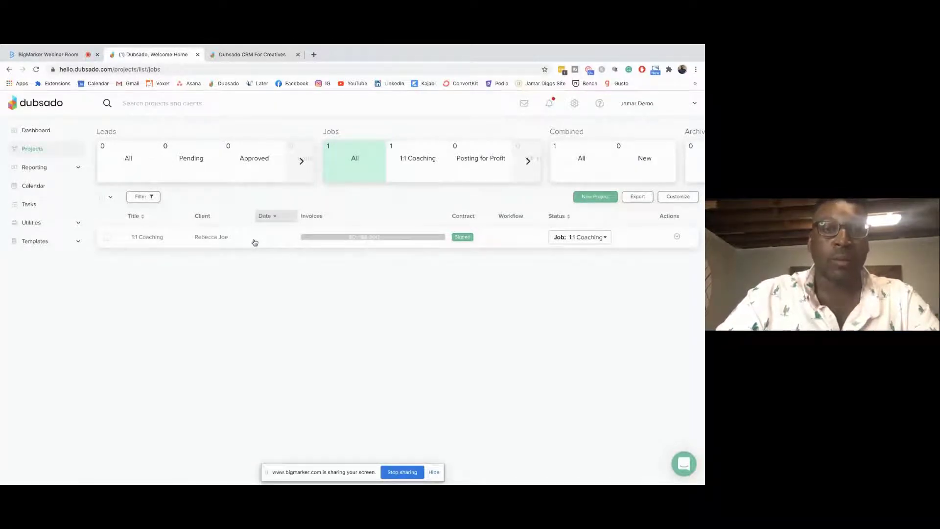
pyautogui.click(254, 242)
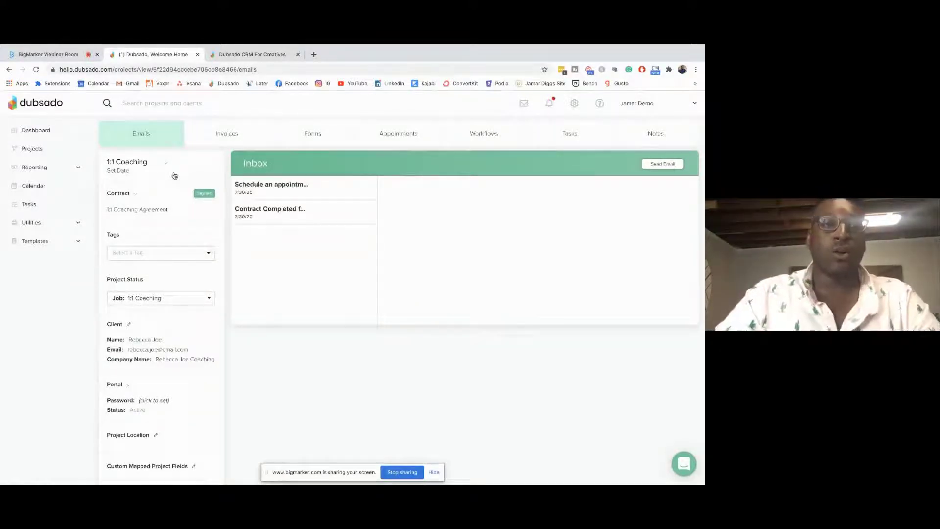
# Step: Look over the project's two inbox messages and signed agreement, then switch to its Forms
pyautogui.scroll(-3, 157, 365)
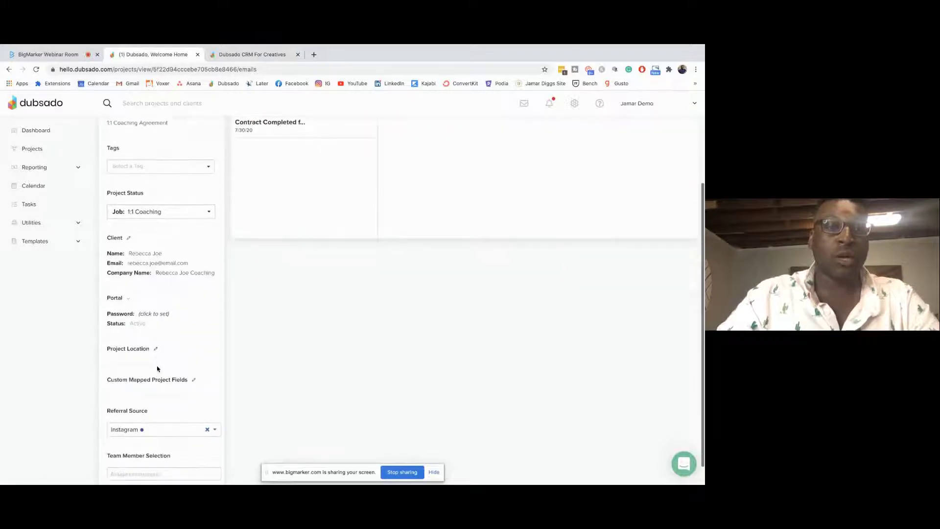
pyautogui.scroll(3, 158, 371)
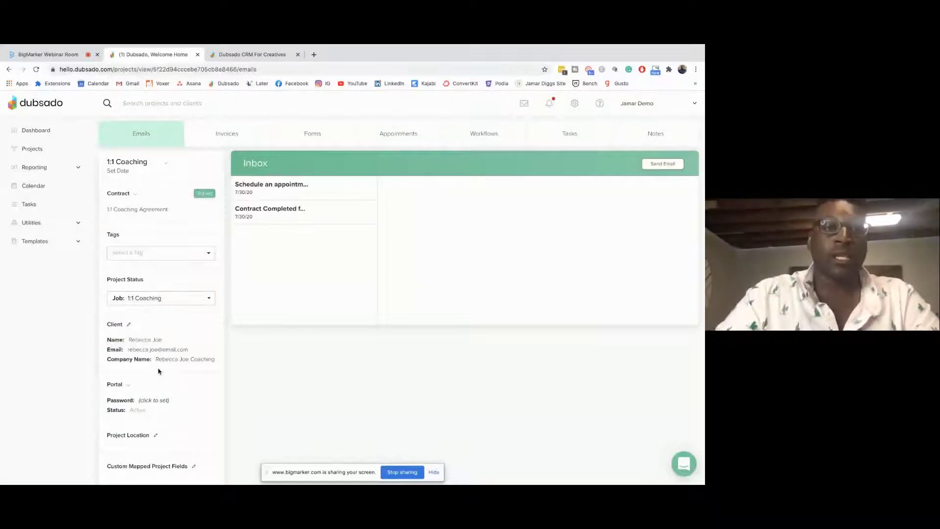
pyautogui.scroll(-2, 150, 422)
pyautogui.scroll(3, 159, 389)
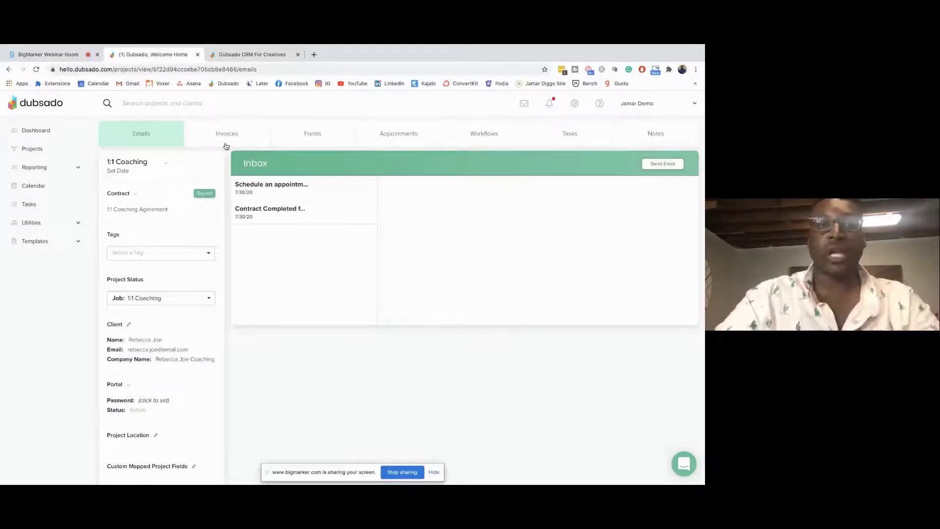
pyautogui.click(317, 142)
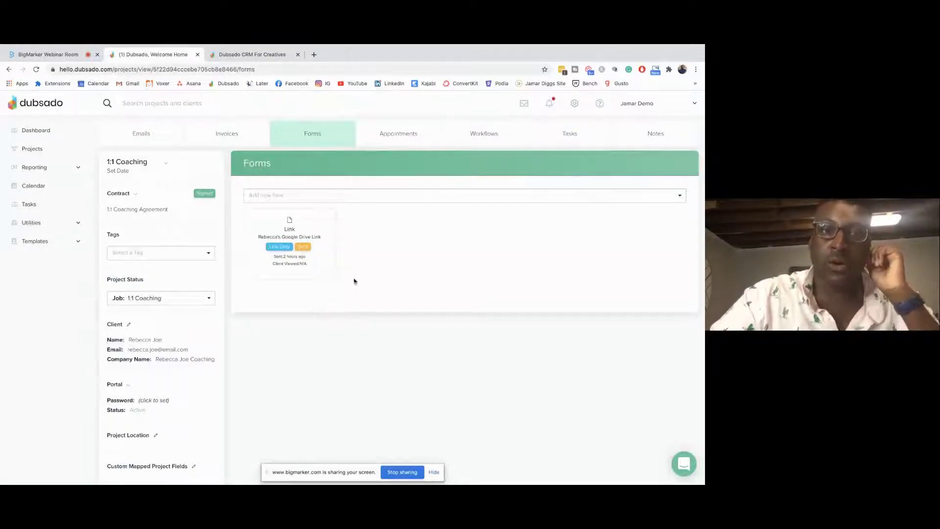
# Step: Inspect the Google Drive Link form card and bring up the Add new form types
pyautogui.moveTo(314, 228)
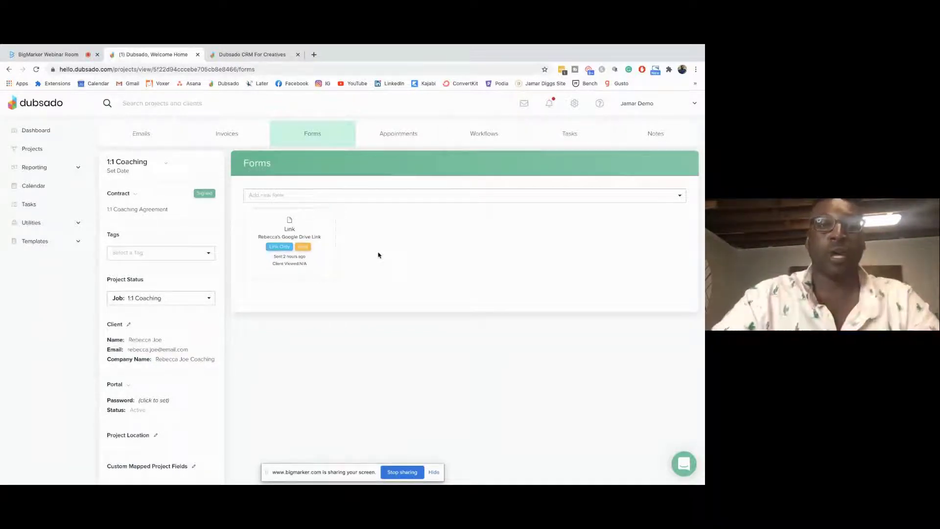
pyautogui.moveTo(286, 235)
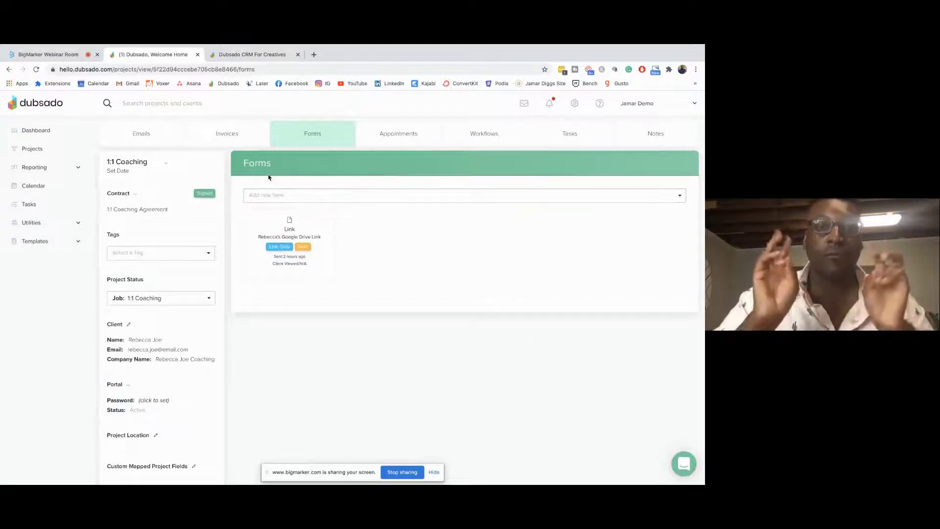
pyautogui.click(349, 196)
# Step: Start a one-time external link form, then cancel it without saving
pyautogui.scroll(-3, 322, 281)
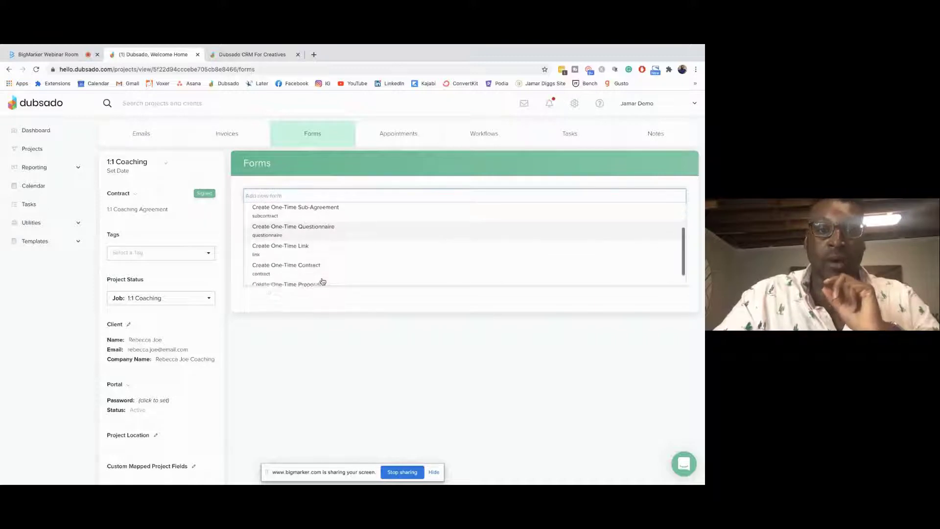
pyautogui.click(315, 243)
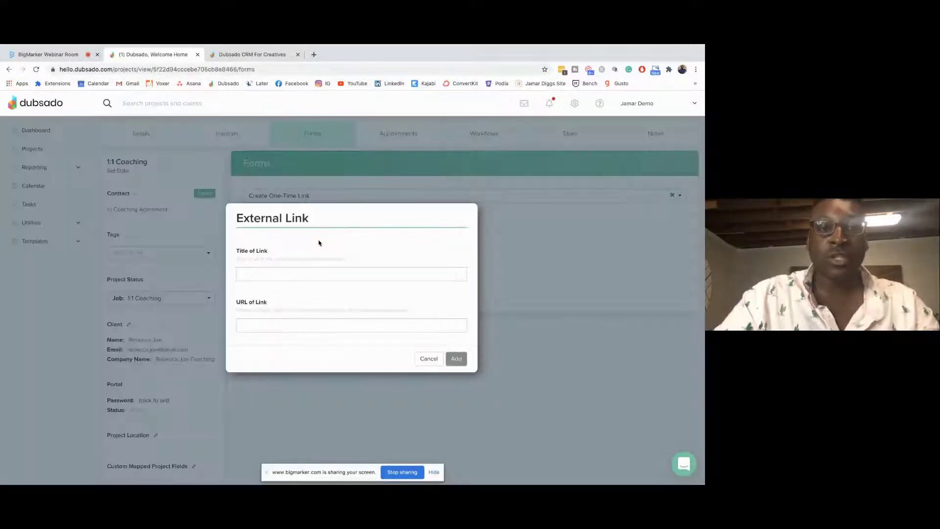
pyautogui.click(266, 276)
pyautogui.click(276, 326)
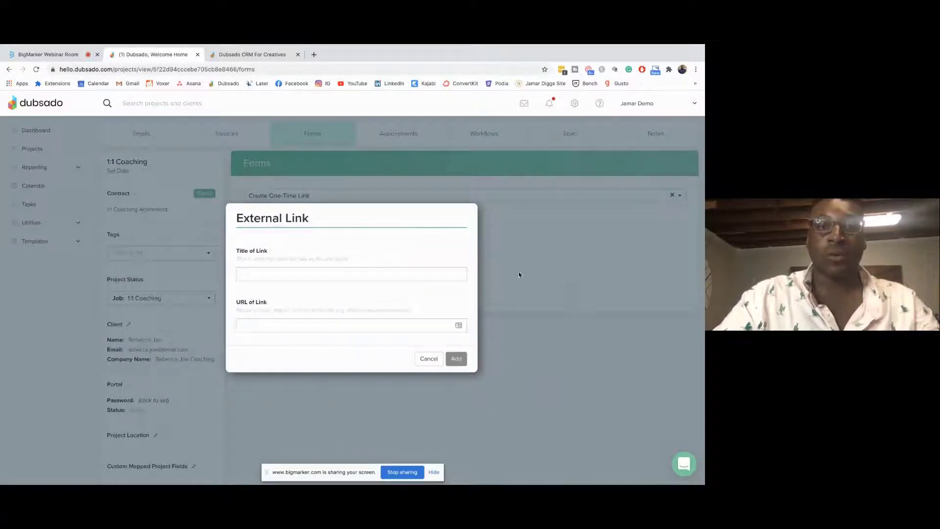
pyautogui.click(431, 360)
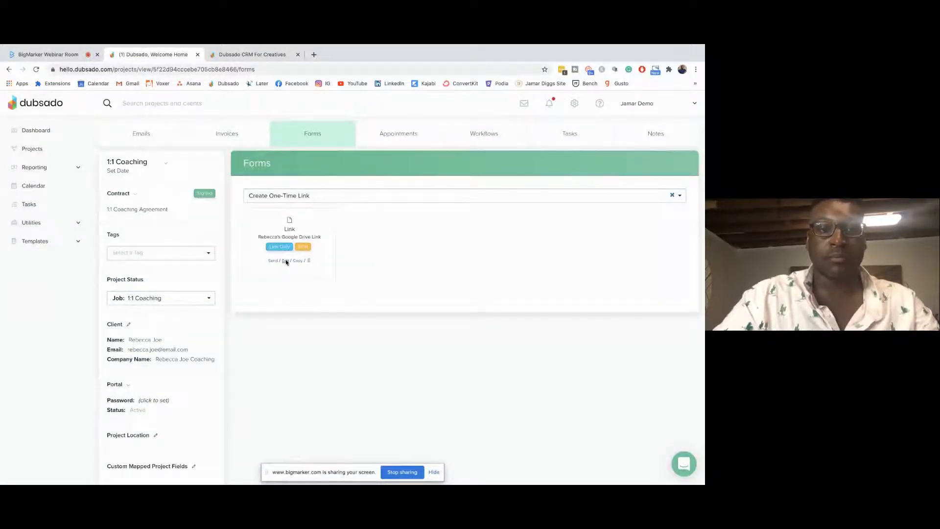
# Step: Open the existing Google Drive Link form's editor and close it unchanged
pyautogui.click(285, 260)
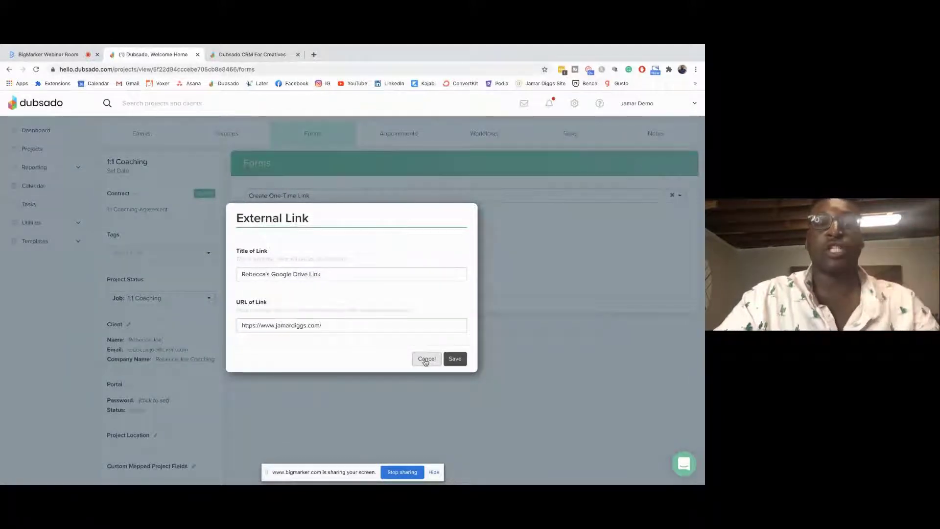
pyautogui.click(426, 360)
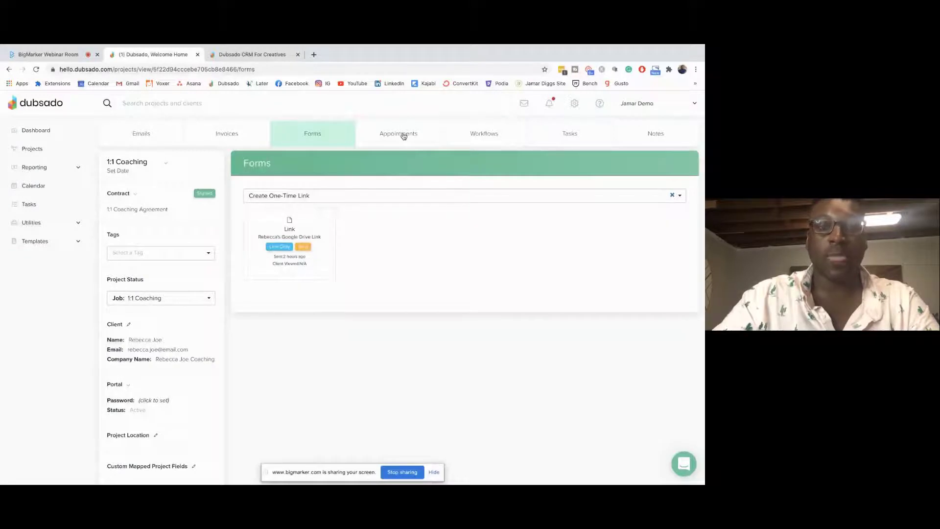
pyautogui.moveTo(319, 230)
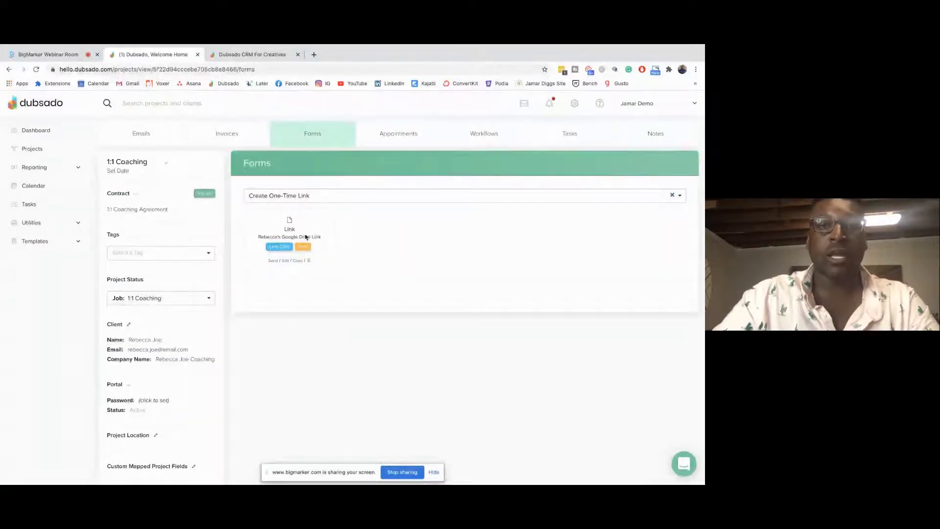
# Step: List the project's pending appointments, showing the 45-minute 1:1 Coaching Call scheduler
pyautogui.click(395, 131)
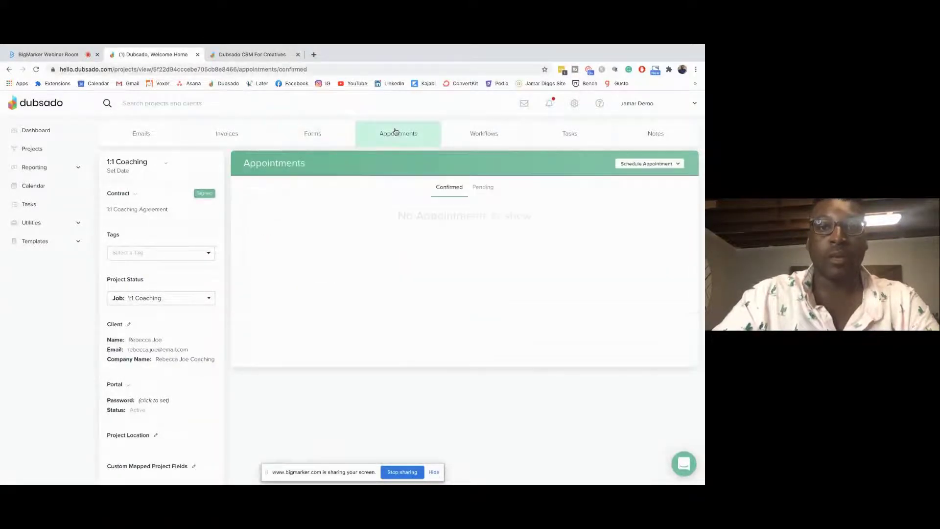
pyautogui.click(484, 188)
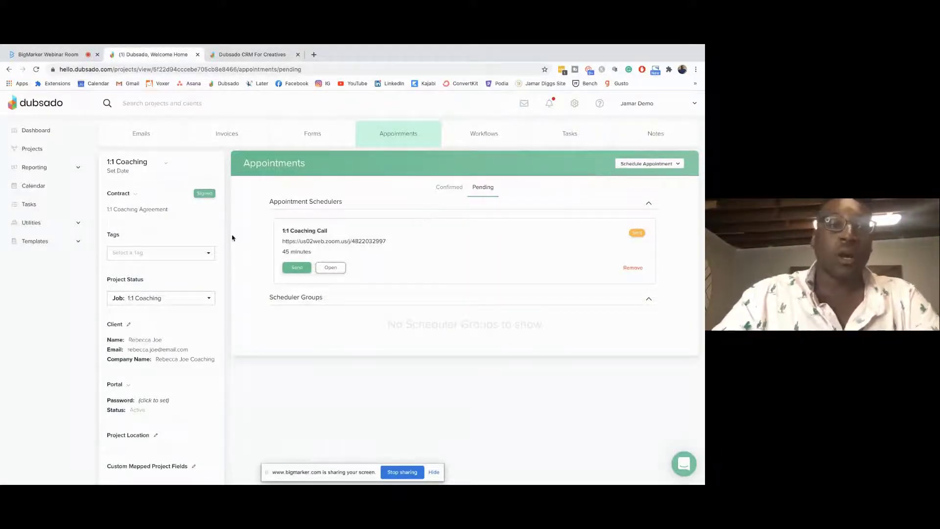
# Step: Open the client's portal in a new tab using the Portal menu's View option
pyautogui.scroll(-1, 191, 392)
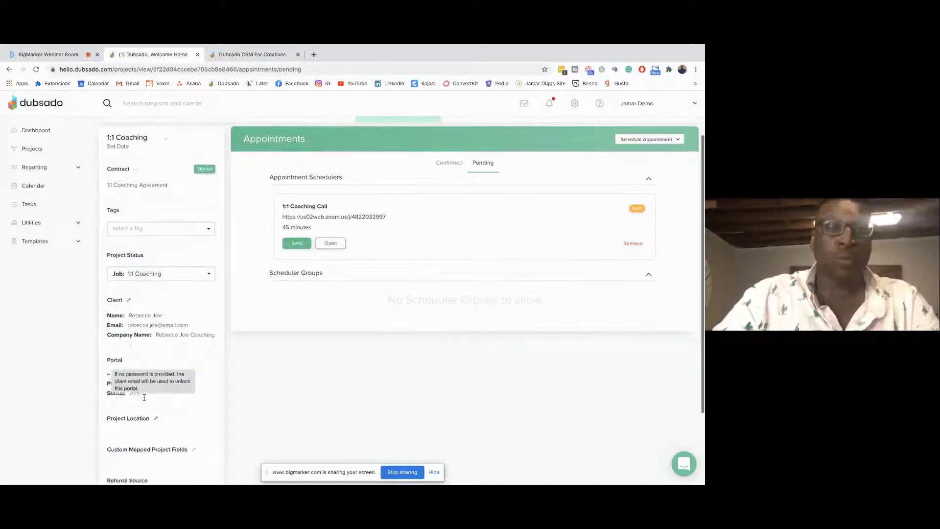
pyautogui.click(128, 363)
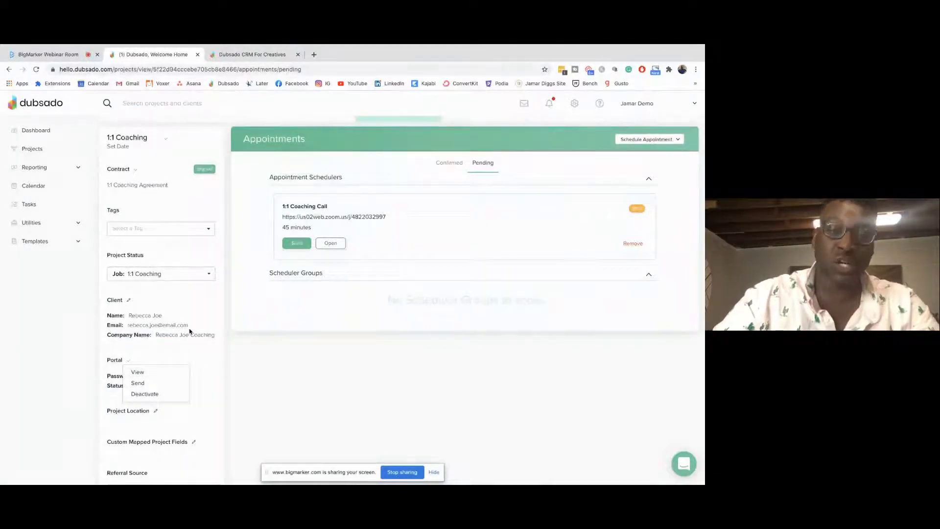
pyautogui.moveTo(190, 329); pyautogui.dragTo(127, 324)
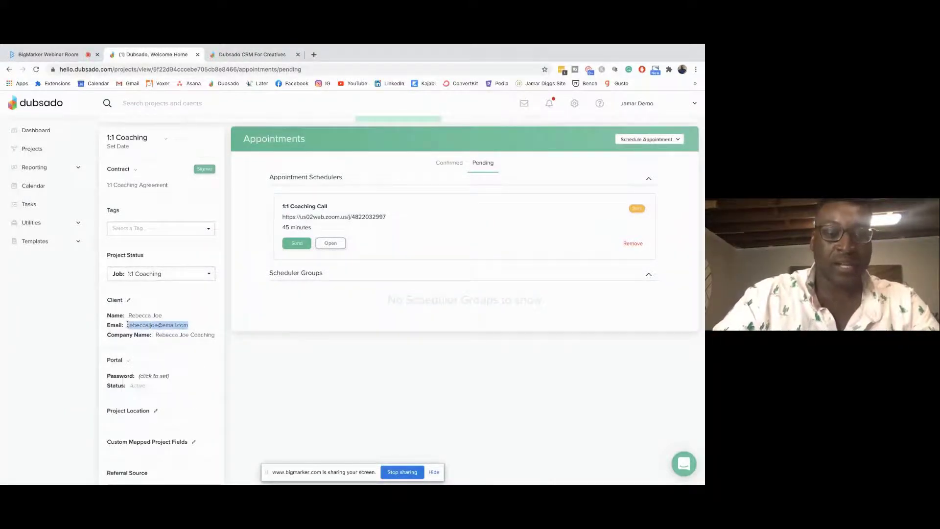
pyautogui.click(252, 378)
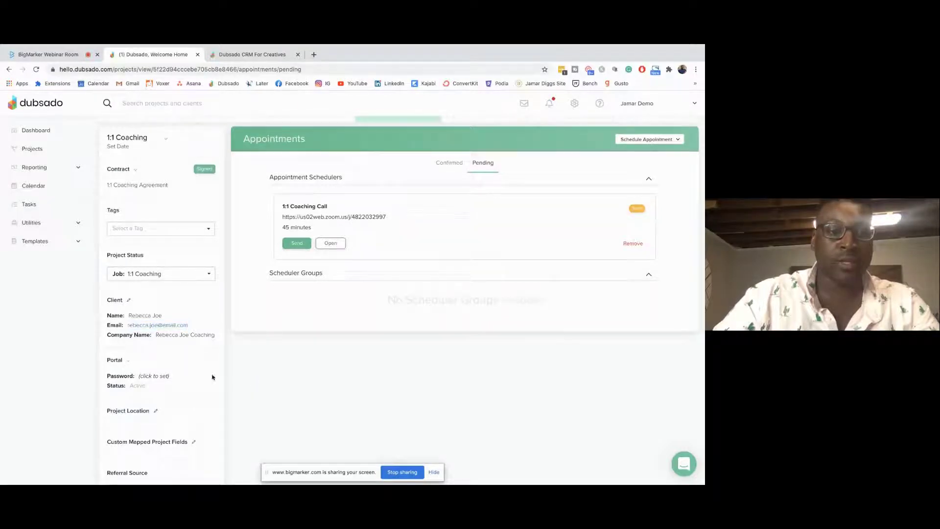
pyautogui.click(127, 361)
pyautogui.click(134, 372)
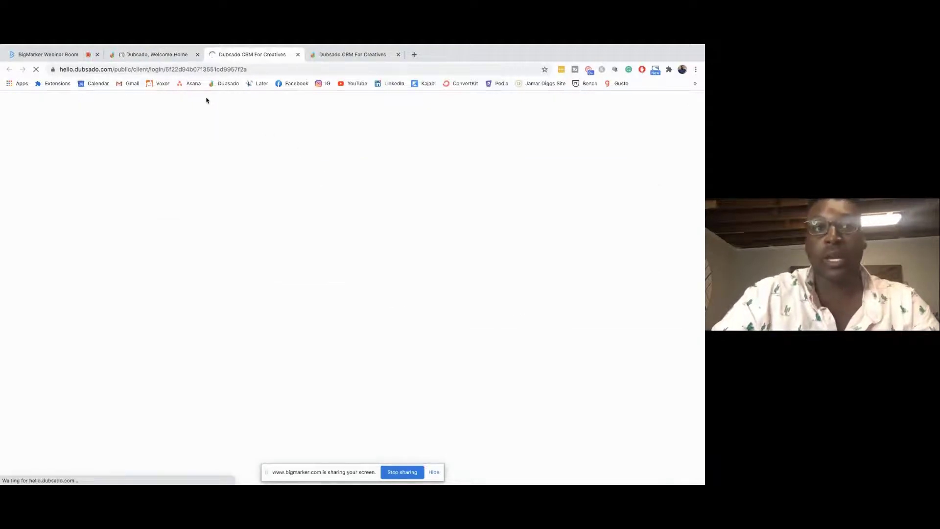
# Step: Log into the client portal using the autofilled client e-mail
pyautogui.click(299, 243)
pyautogui.press('Down')
pyautogui.press('Return')
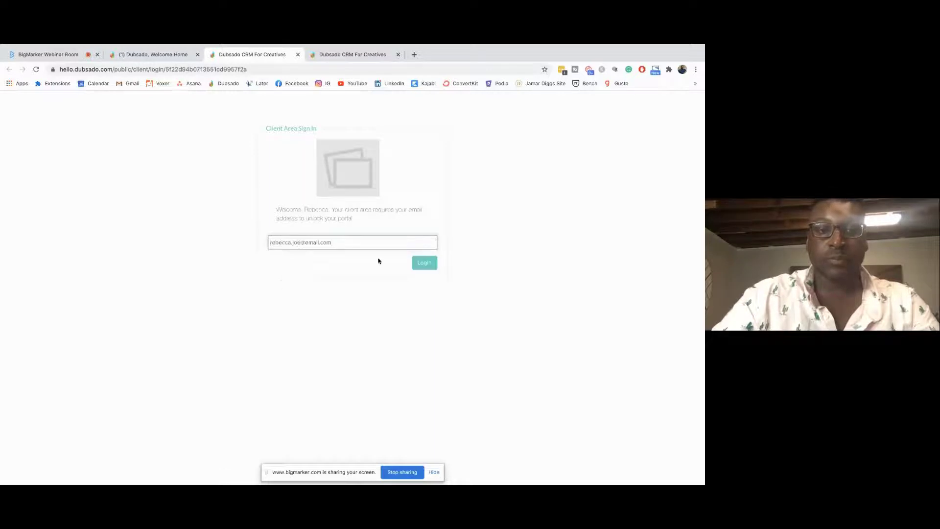
pyautogui.click(426, 266)
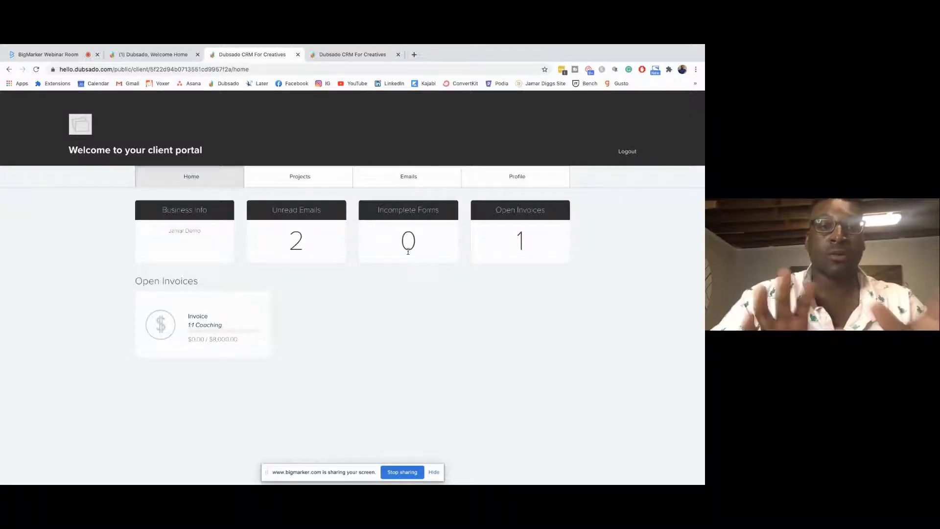
# Step: Select the 1:1 Coaching project in the portal and open its 1:1 Coaching Call scheduler
pyautogui.click(299, 177)
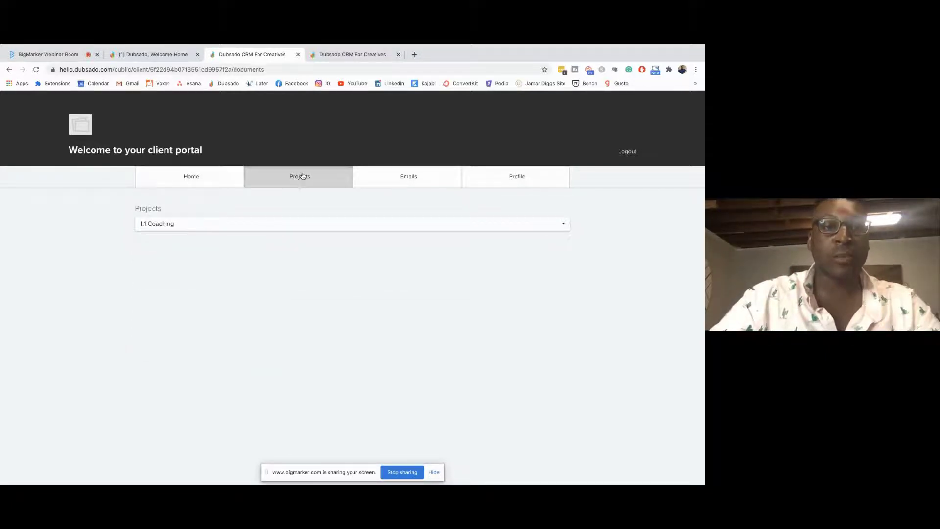
pyautogui.click(262, 226)
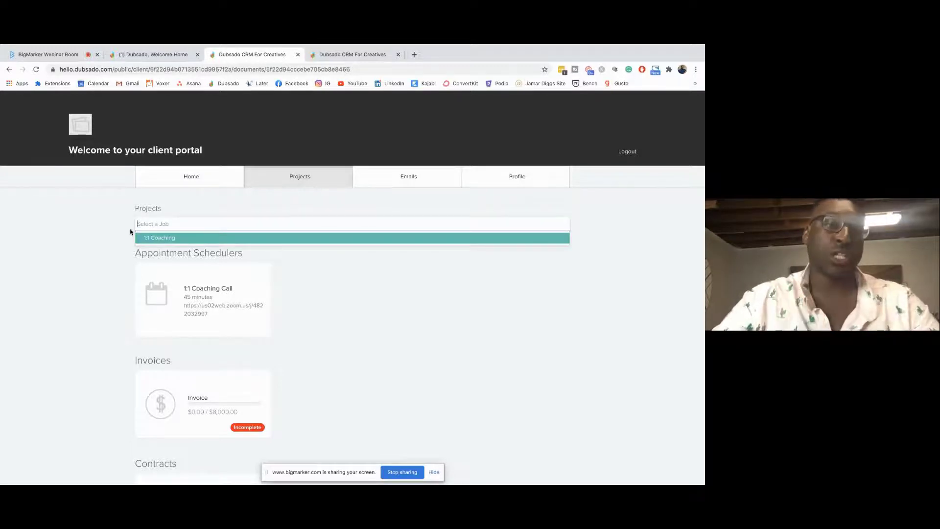
pyautogui.click(299, 278)
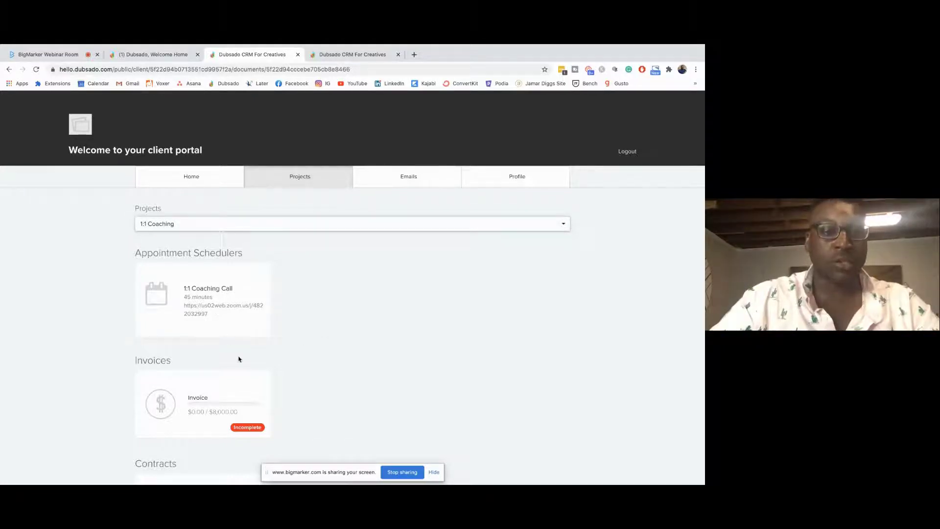
pyautogui.scroll(-2, 238, 359)
pyautogui.scroll(-5, 238, 359)
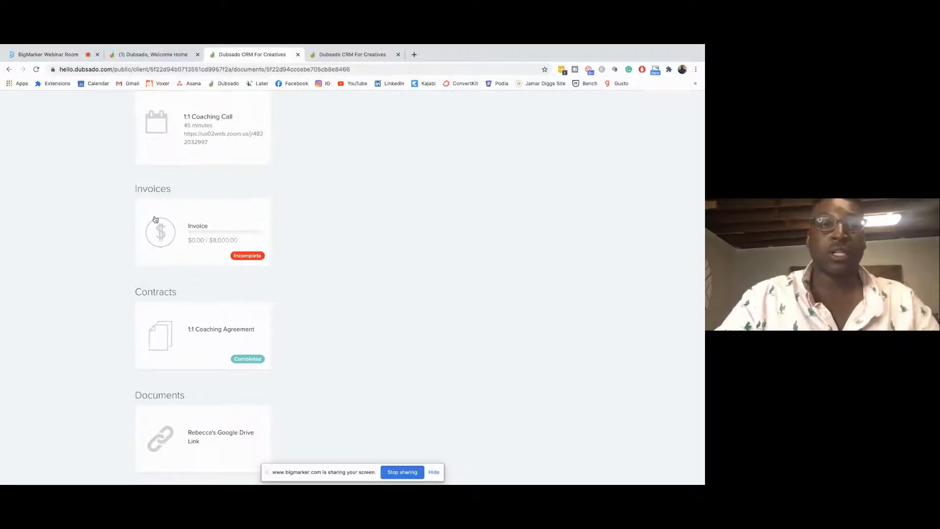
pyautogui.scroll(5, 155, 219)
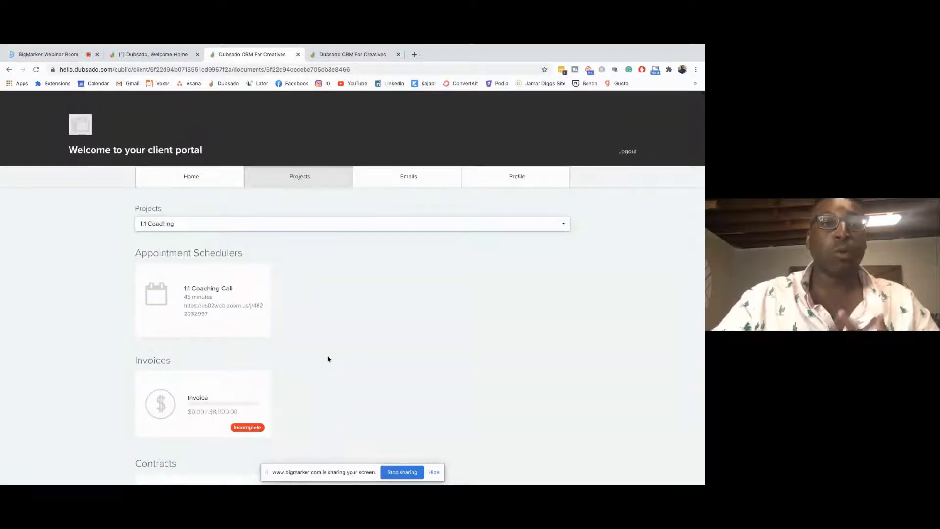
pyautogui.scroll(-3, 328, 359)
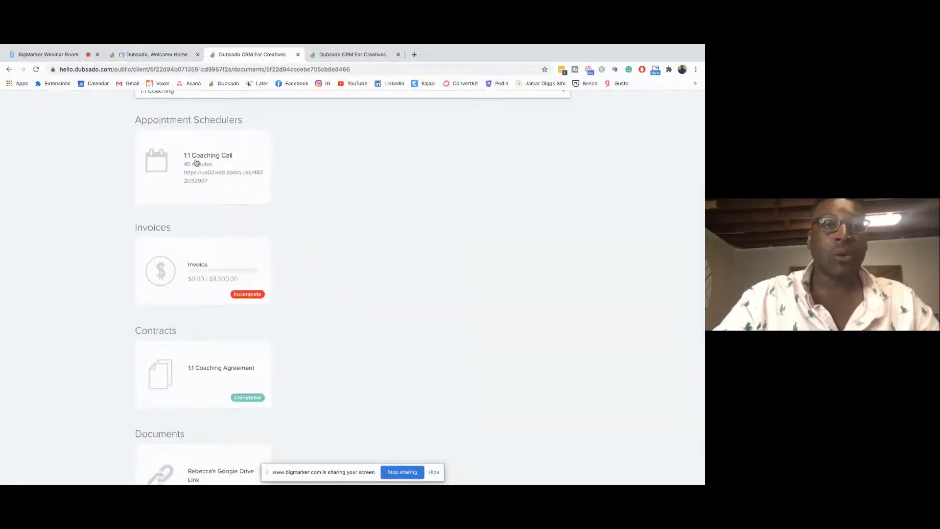
pyautogui.click(196, 163)
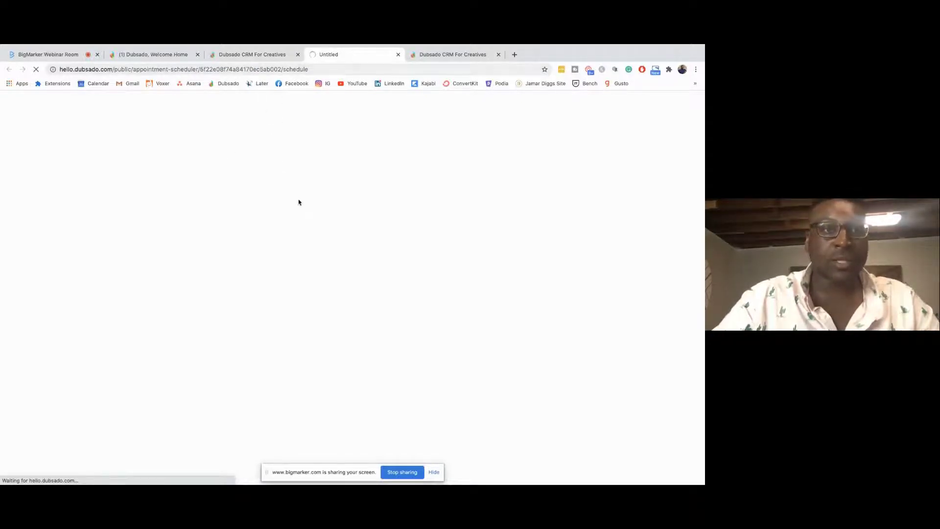
# Step: Check the 1:1 Coaching Call booking page's July dates, then return to the portal project page
pyautogui.click(273, 57)
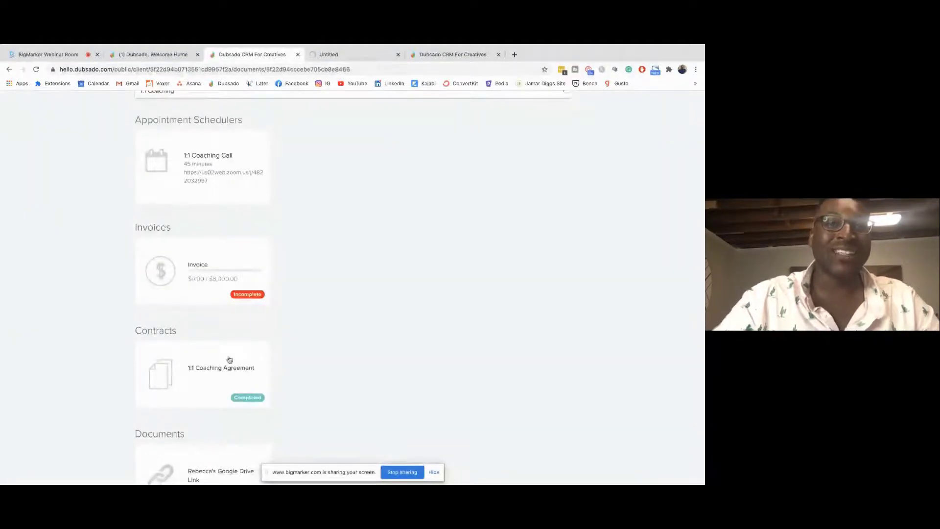
pyautogui.scroll(-2, 229, 360)
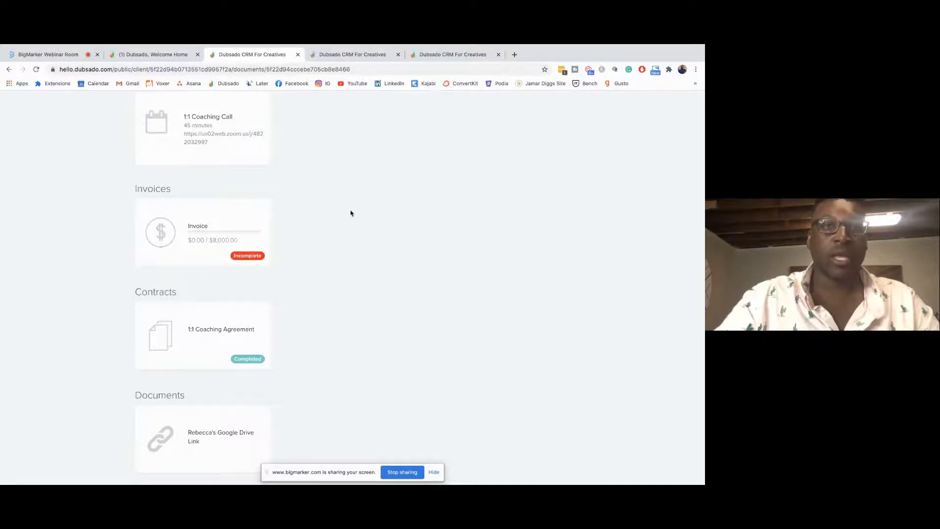
pyautogui.scroll(3, 353, 205)
pyautogui.click(366, 57)
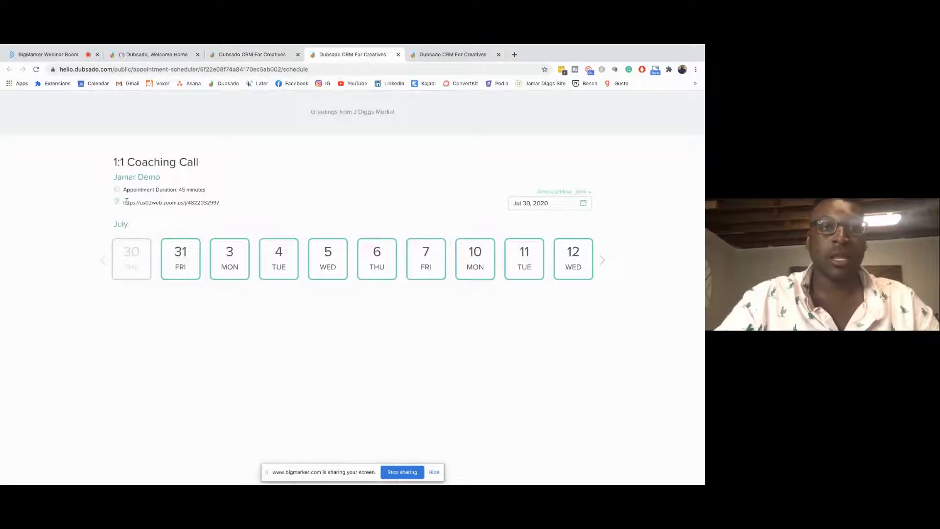
pyautogui.click(261, 55)
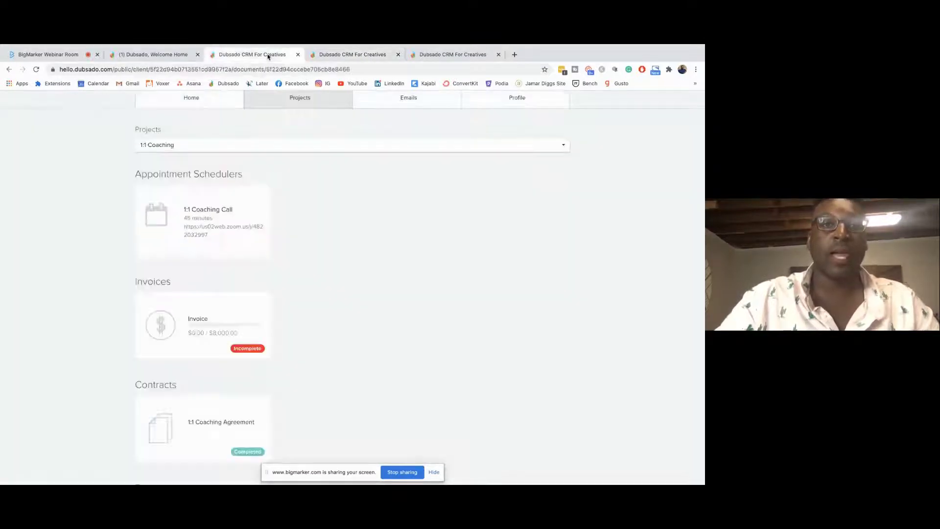
pyautogui.scroll(2, 299, 254)
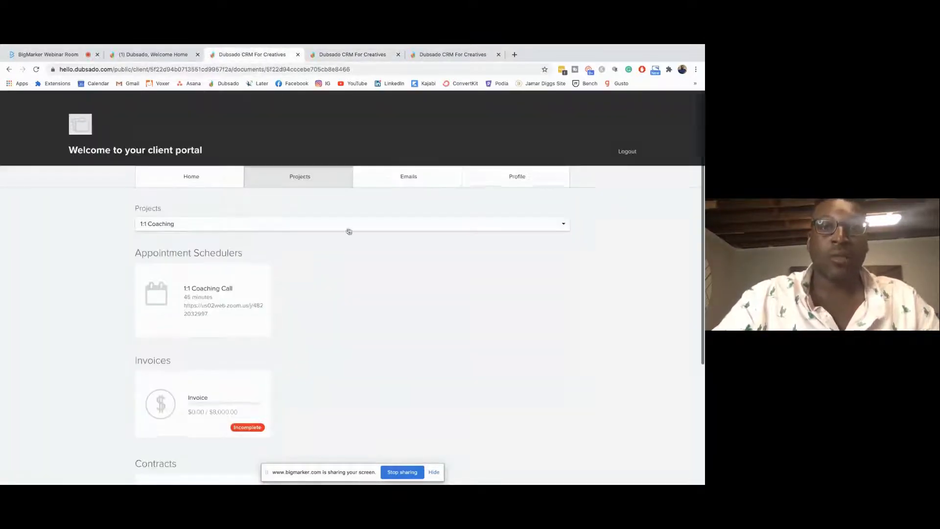
# Step: Go from the client's Emails to their Profile page and switch it into edit mode
pyautogui.click(428, 180)
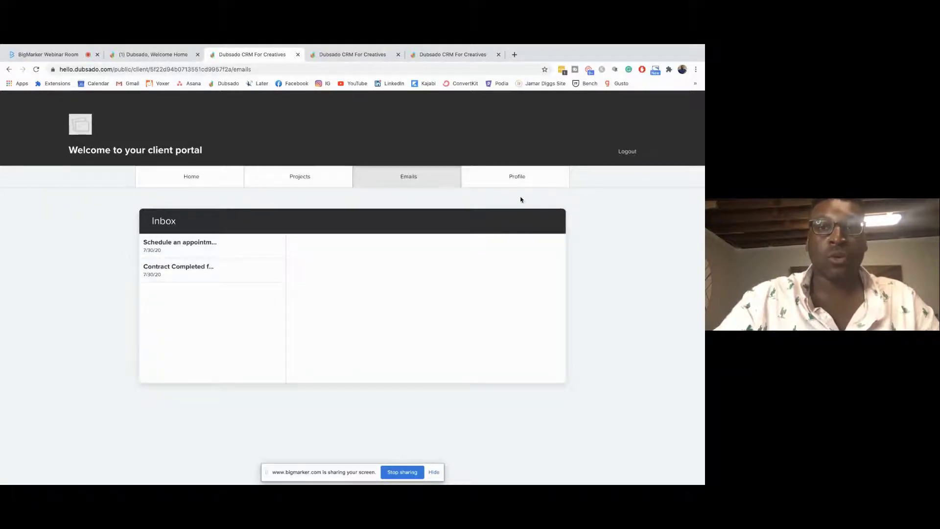
pyautogui.click(516, 181)
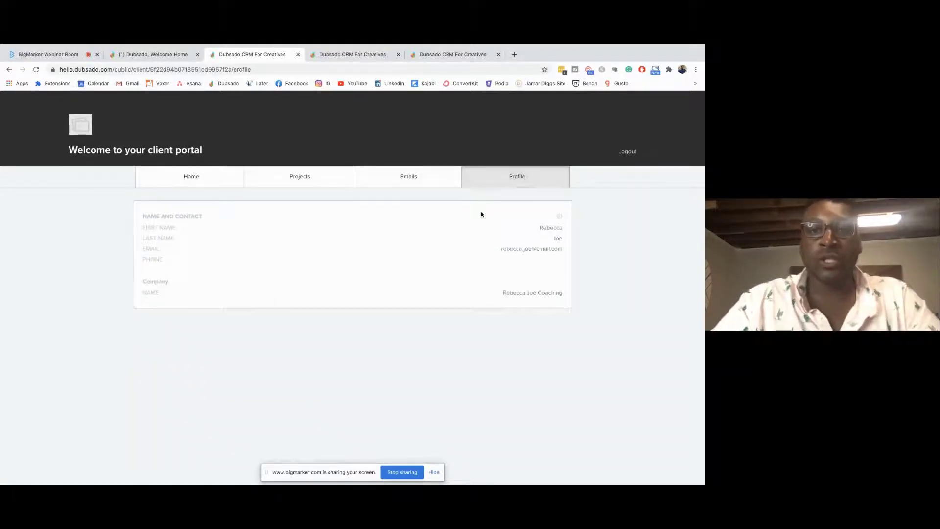
pyautogui.click(559, 217)
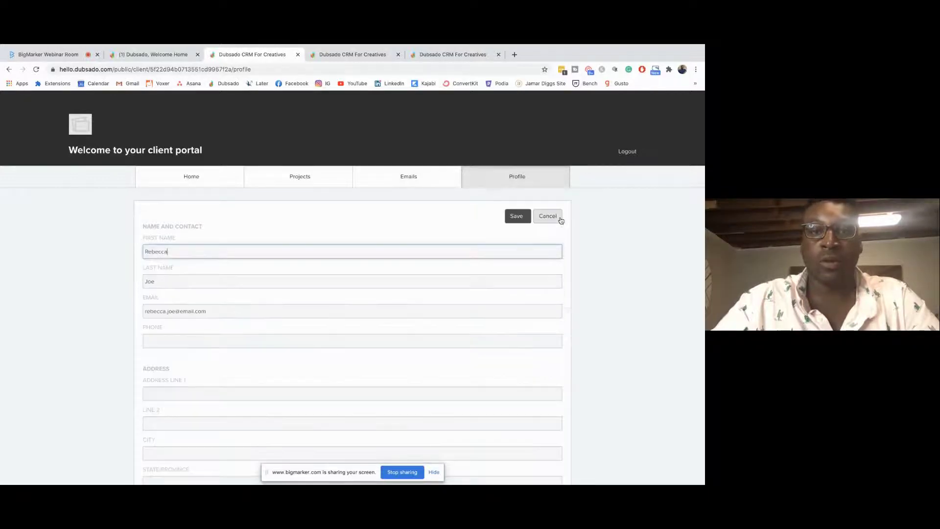
# Step: Scroll through the profile form to the Facebook and Twitter username fields
pyautogui.scroll(-5, 248, 395)
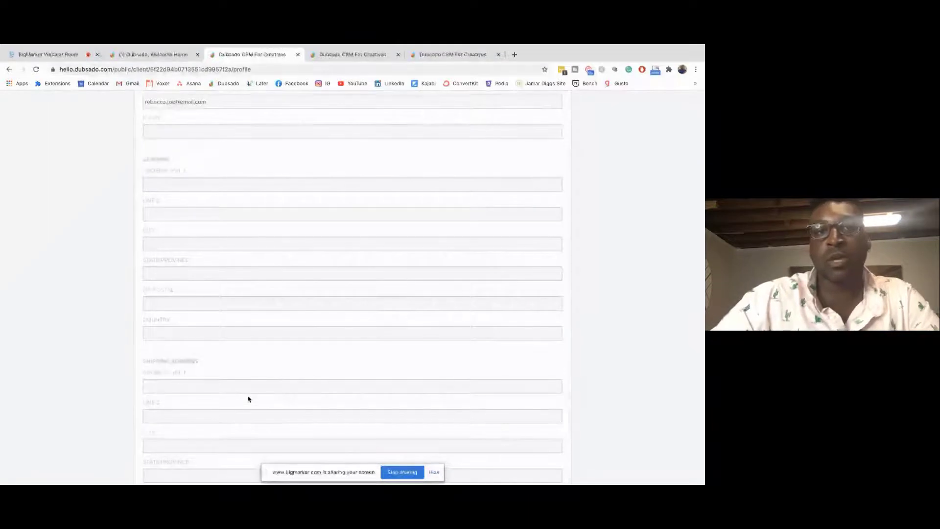
pyautogui.scroll(-8, 248, 399)
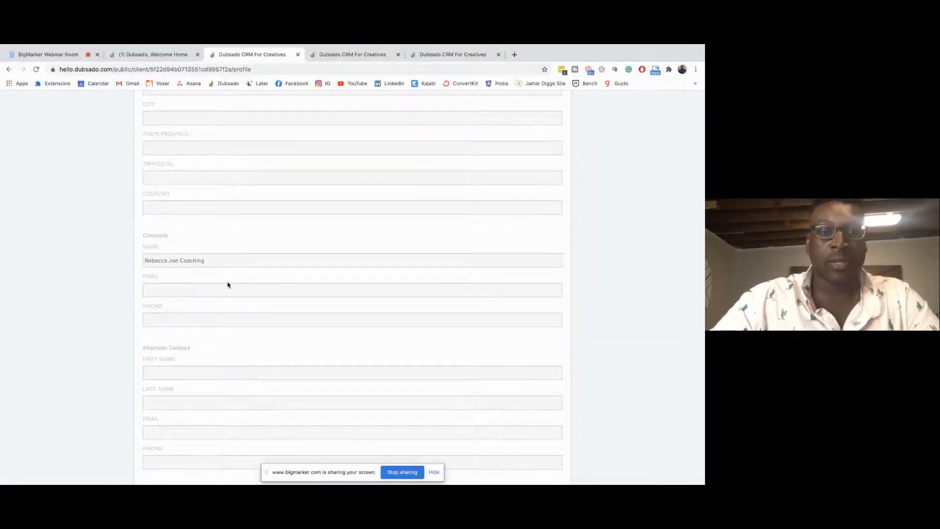
pyautogui.scroll(-3, 221, 351)
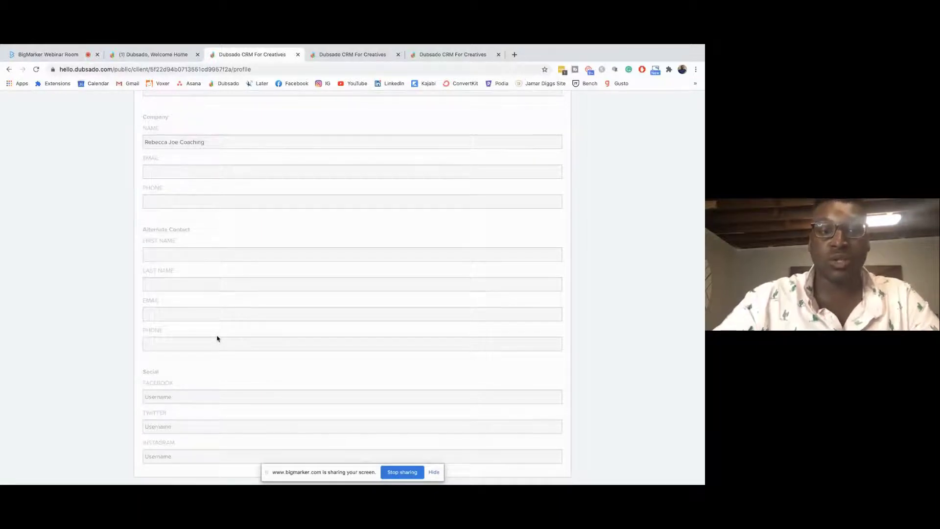
pyautogui.scroll(2, 217, 338)
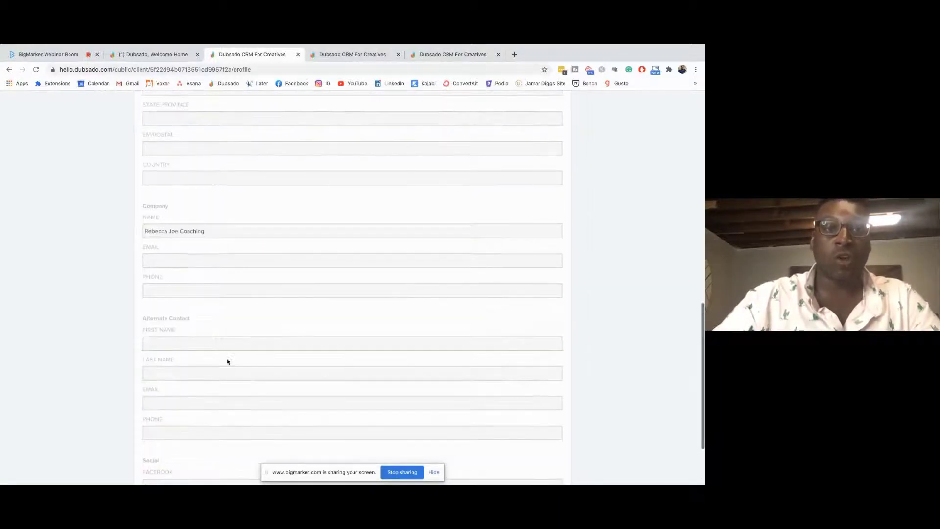
pyautogui.scroll(-2, 281, 398)
pyautogui.click(166, 393)
pyautogui.click(173, 424)
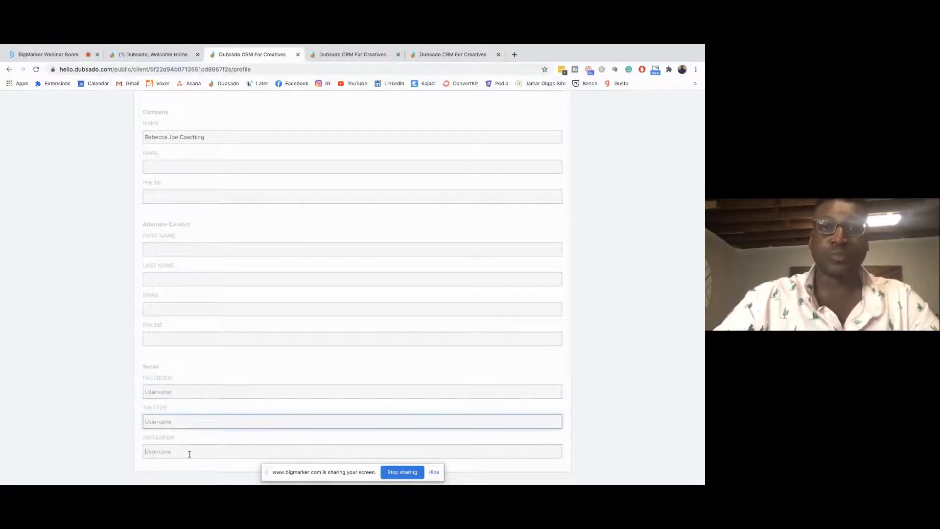
pyautogui.scroll(10, 189, 454)
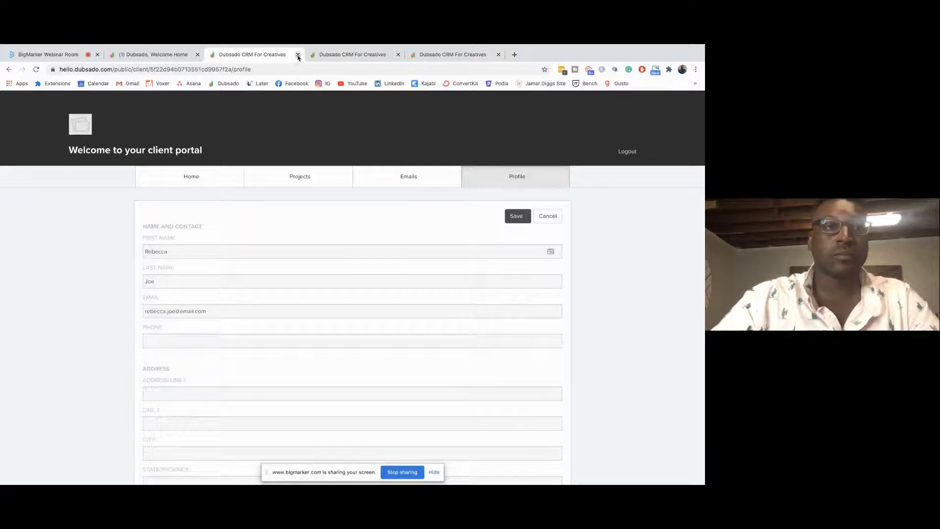
# Step: Return to the 1:1 Coaching project in the 'Dubsado, Welcome Home' tab and show its Notes
pyautogui.click(156, 55)
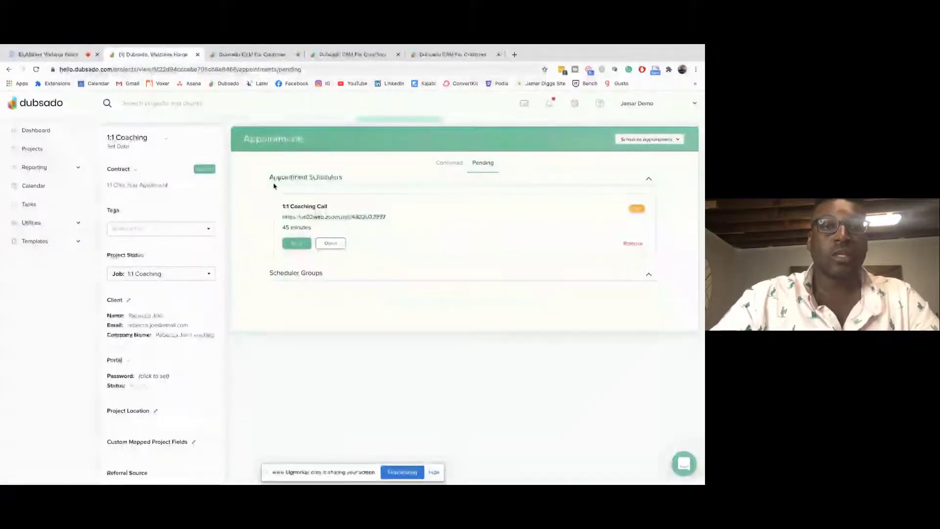
pyautogui.scroll(1, 305, 327)
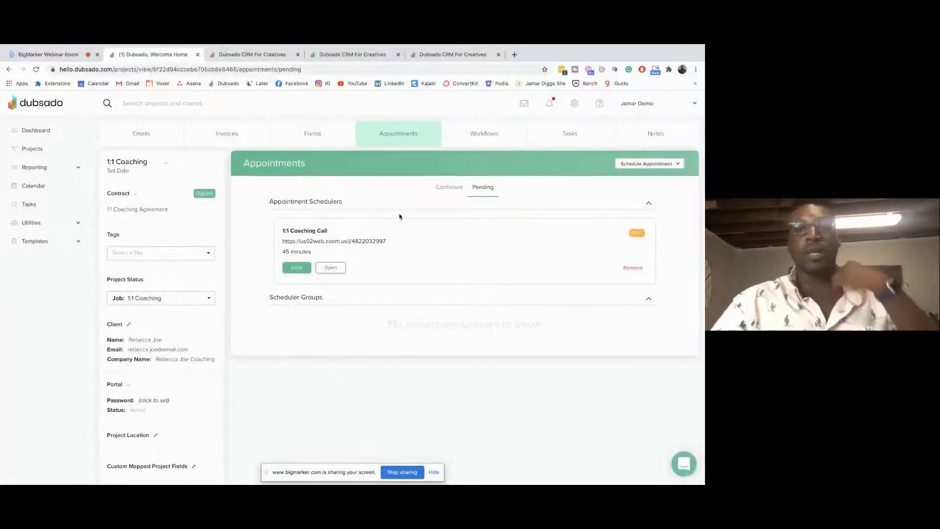
pyautogui.click(656, 135)
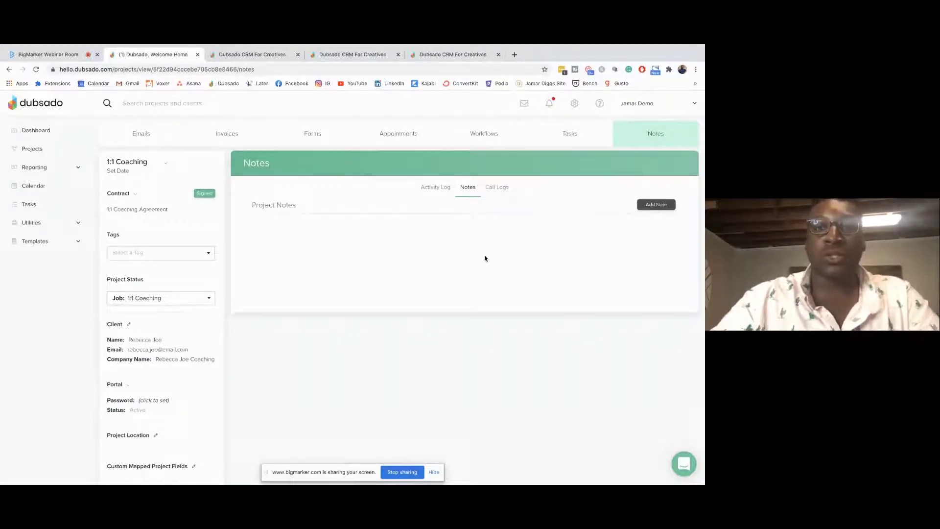
# Step: Open the project's Call Logs and start an Add Phone Log entry for 1:1 Coaching
pyautogui.click(496, 189)
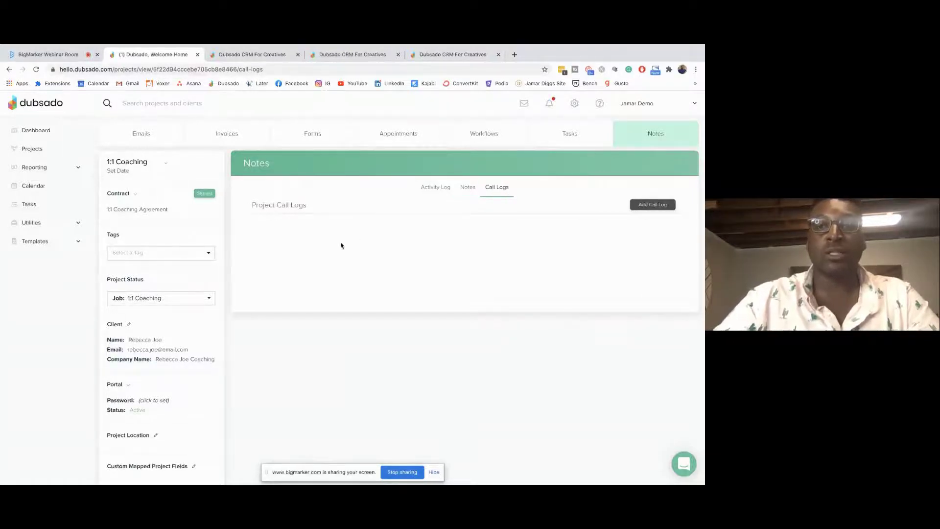
pyautogui.click(651, 205)
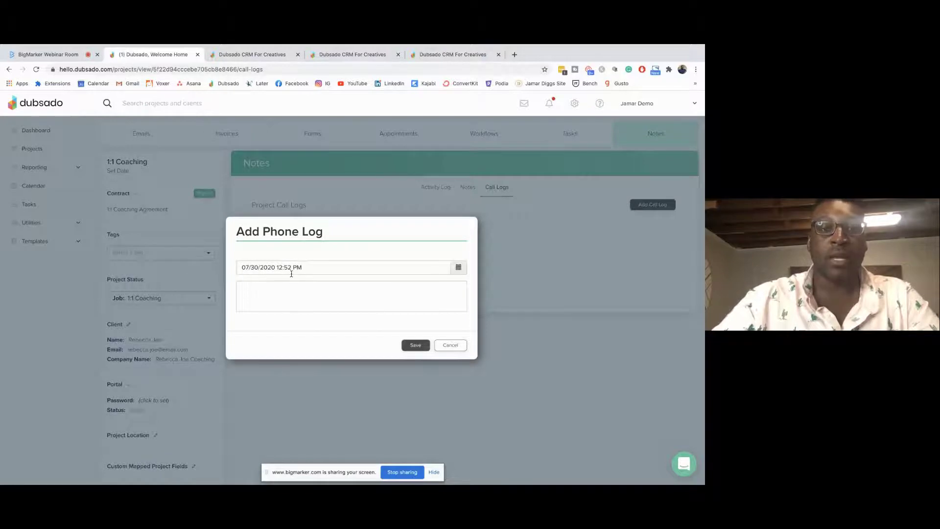
# Step: Write an AGENDA: heading followed by three dash bullet lines in the call log notes
pyautogui.click(283, 308)
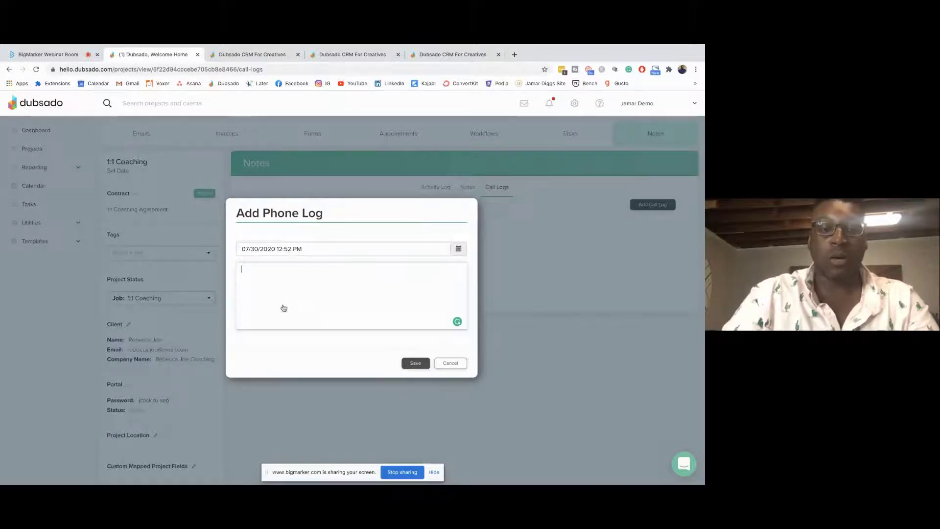
pyautogui.write('And')
pyautogui.press('BackSpace')
pyautogui.press('BackSpace')
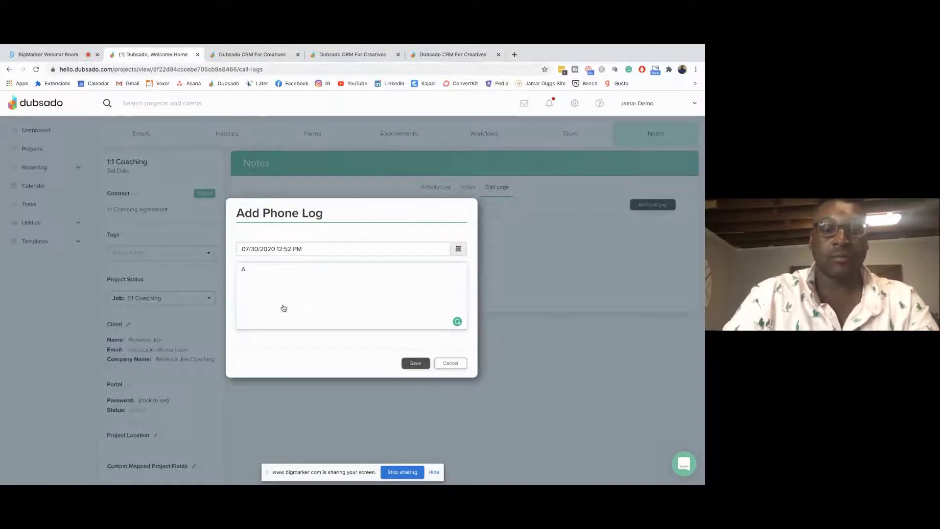
pyautogui.write('GENDA:')
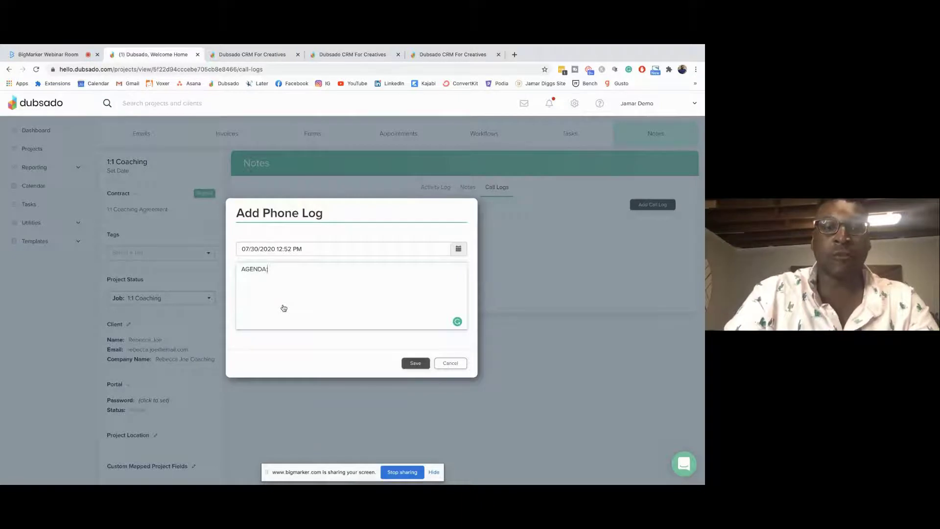
pyautogui.press('Return')
pyautogui.press('Return')
pyautogui.write('-')
pyautogui.press('Return')
pyautogui.write('-')
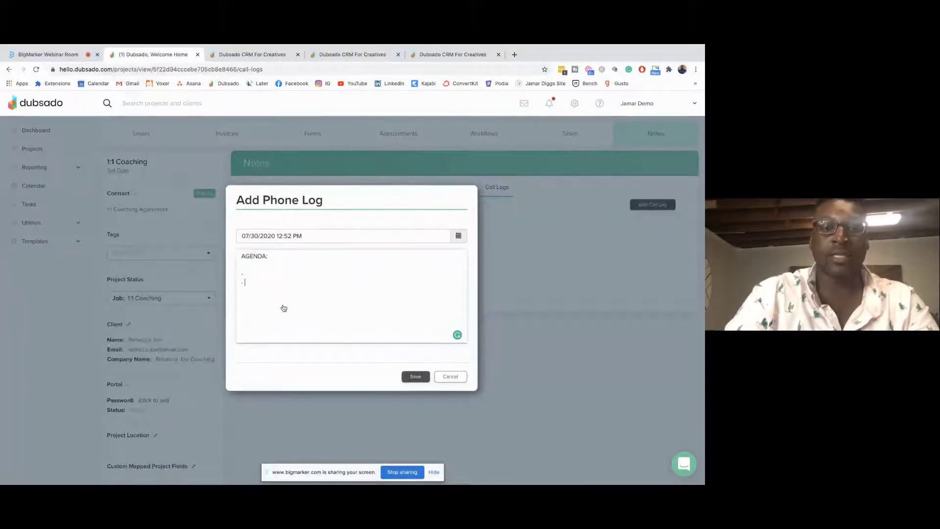
pyautogui.press('Return')
pyautogui.write('-')
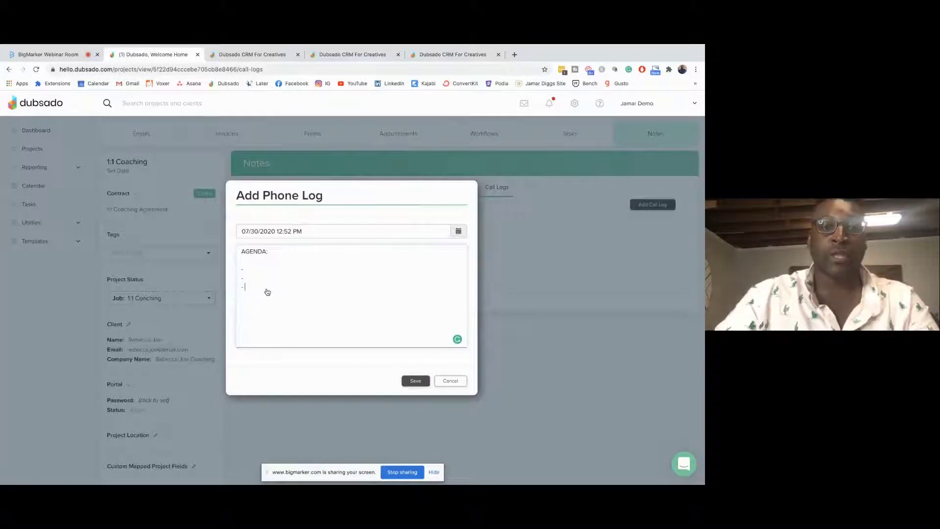
# Step: Add Notes: and Action Items: headings below the agenda and save the Jul 30, 2020 call log
pyautogui.press('Return')
pyautogui.press('Return')
pyautogui.press('Return')
pyautogui.write('Notes:')
pyautogui.press('BackSpace')
pyautogui.press('BackSpace')
pyautogui.press('BackSpace')
pyautogui.press('BackSpace')
pyautogui.press('BackSpace')
pyautogui.write('otes:')
pyautogui.press('BackSpace')
pyautogui.press('BackSpace')
pyautogui.press('BackSpace')
pyautogui.write('es:')
pyautogui.press('Return')
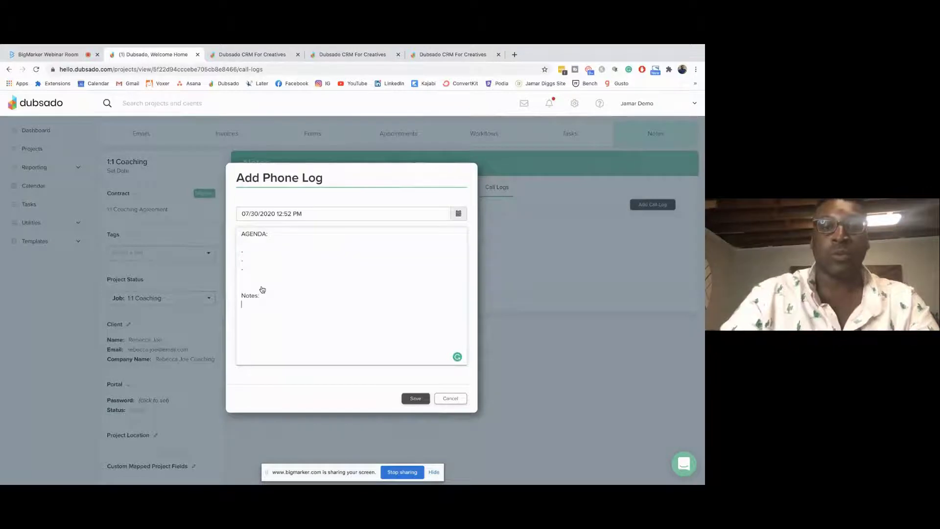
pyautogui.press('Return')
pyautogui.press('Return')
pyautogui.press('Return')
pyautogui.press('Return')
pyautogui.write('Action ')
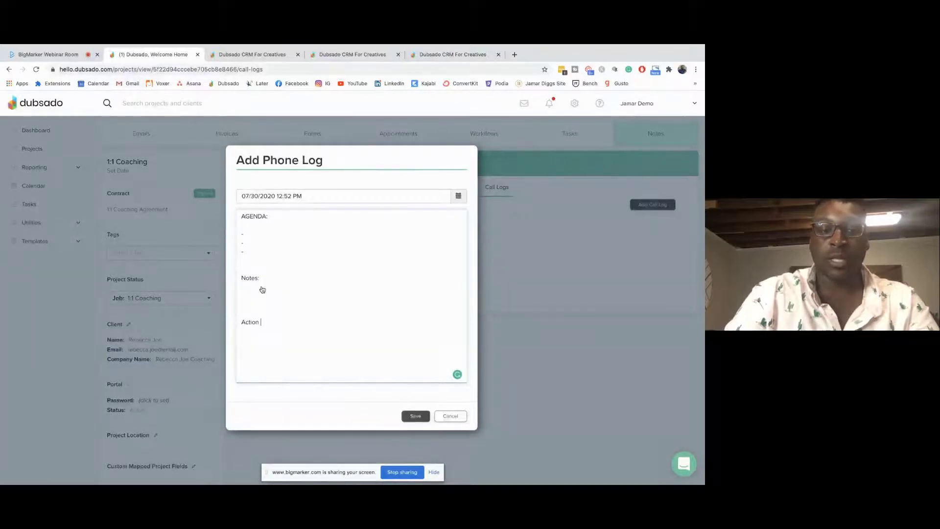
pyautogui.write('Iteams')
pyautogui.press('BackSpace')
pyautogui.press('BackSpace')
pyautogui.press('BackSpace')
pyautogui.press('BackSpace')
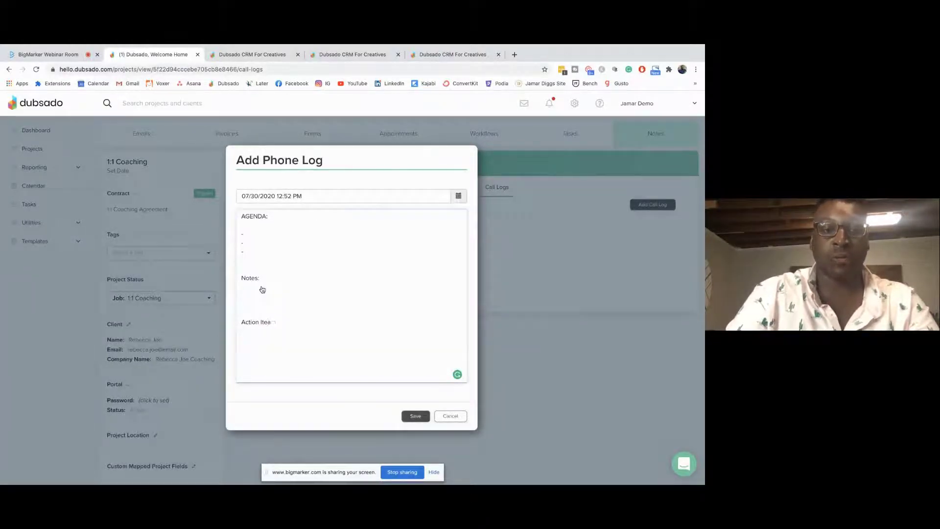
pyautogui.write('ms:')
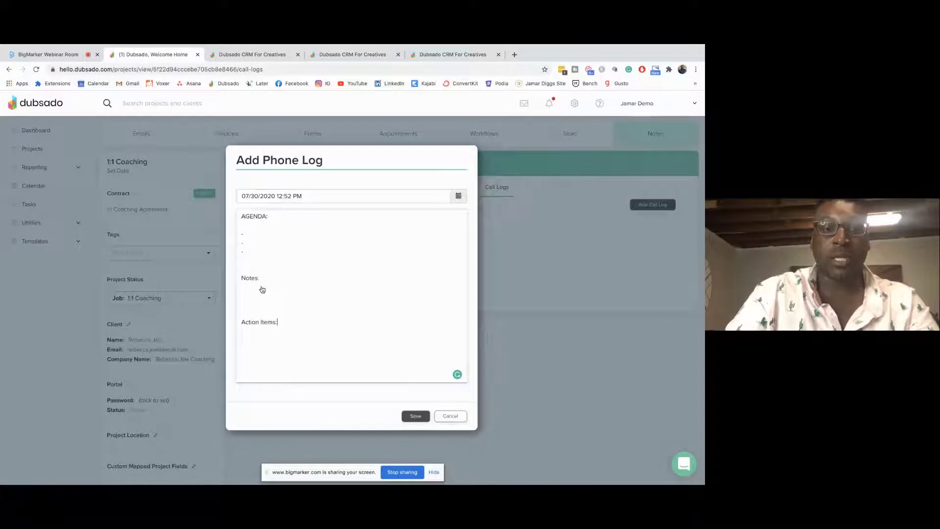
pyautogui.press('Return')
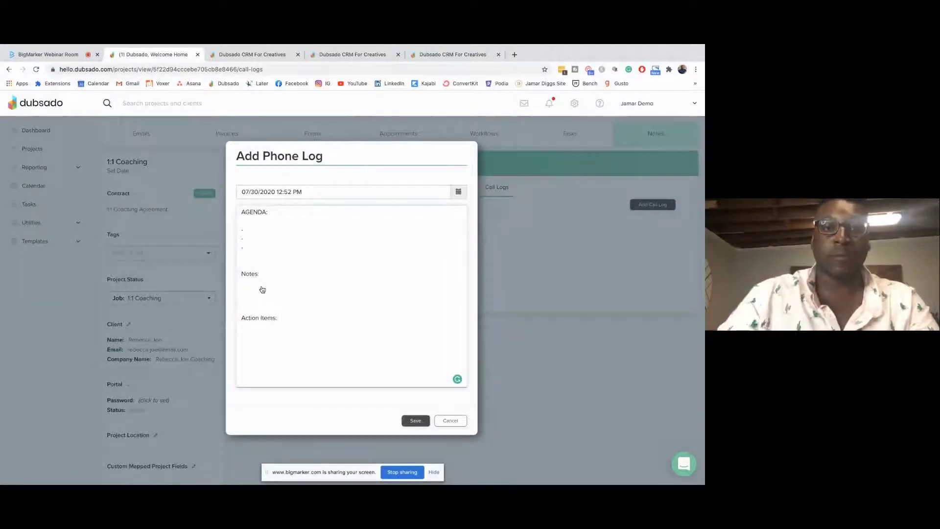
pyautogui.click(415, 420)
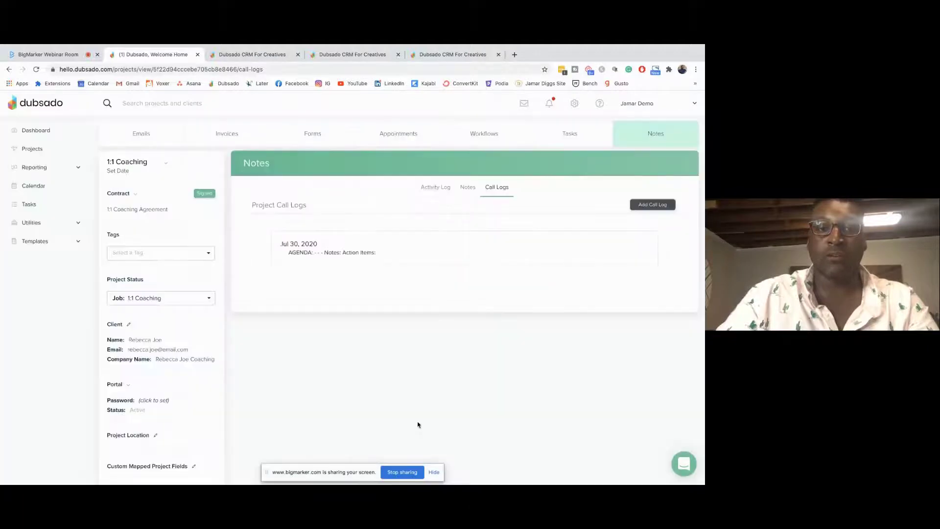
# Step: Discard an empty phone log, flip between Notes and Call Logs, then show the project's Emails inbox
pyautogui.click(660, 205)
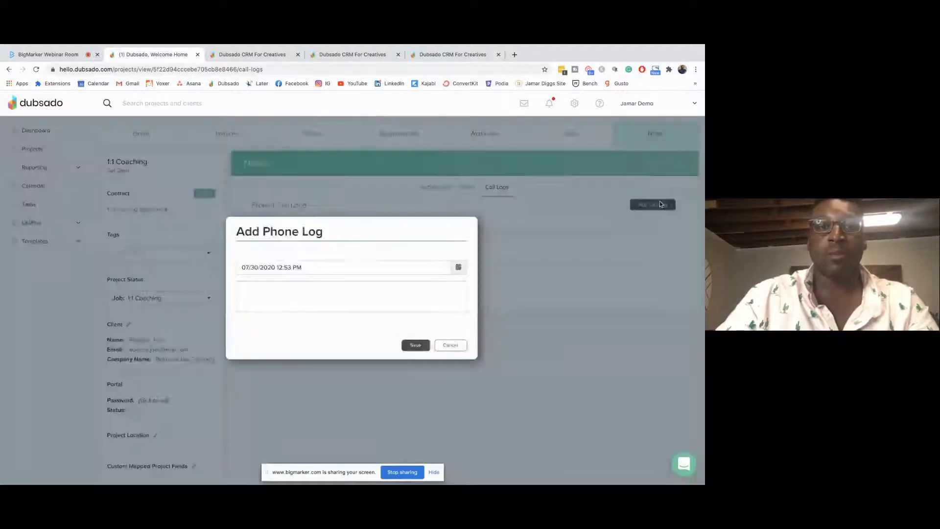
pyautogui.click(461, 349)
pyautogui.click(467, 191)
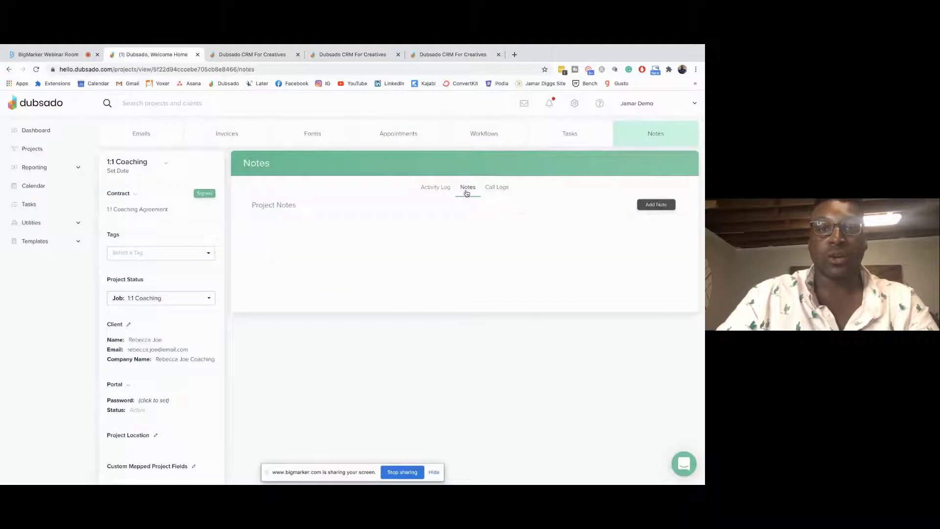
pyautogui.click(497, 190)
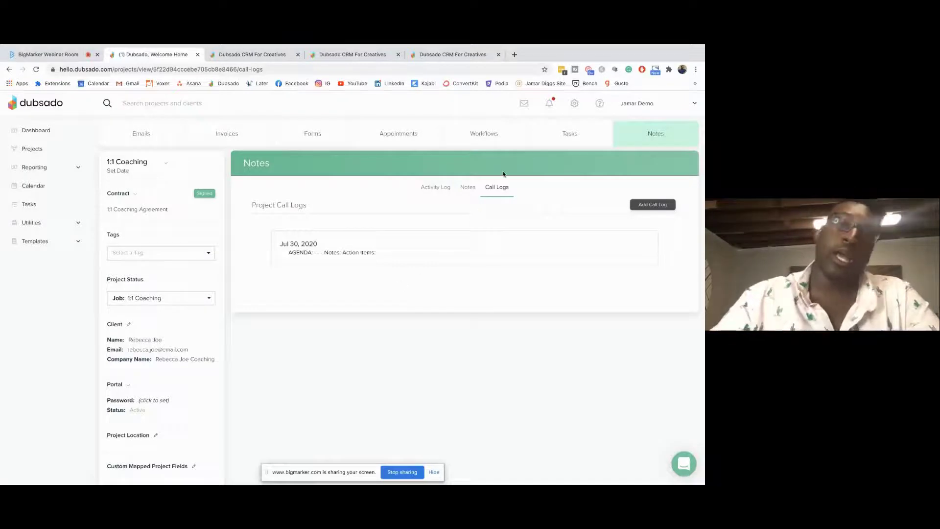
pyautogui.click(468, 188)
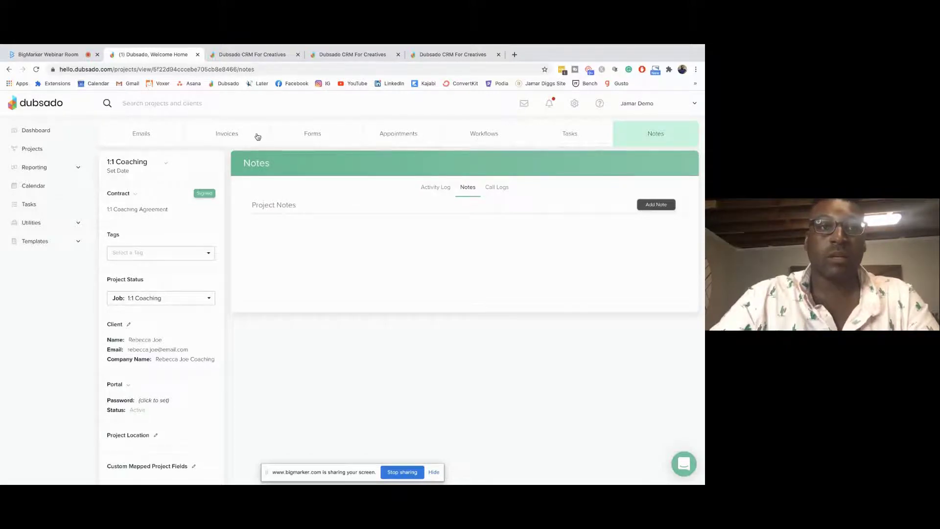
pyautogui.click(139, 135)
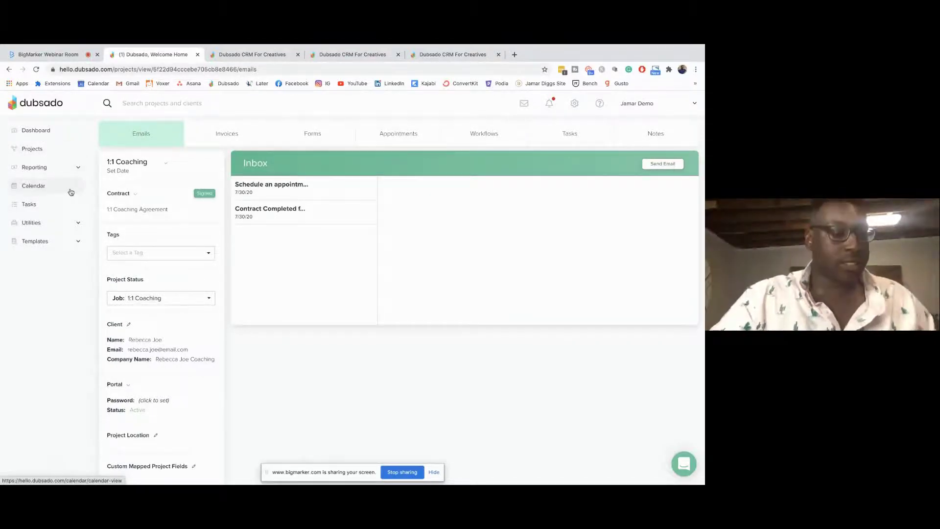
# Step: Show the Scheduler templates (1:1 Coaching Call, Sales Call) and start a new scheduler template
pyautogui.click(78, 245)
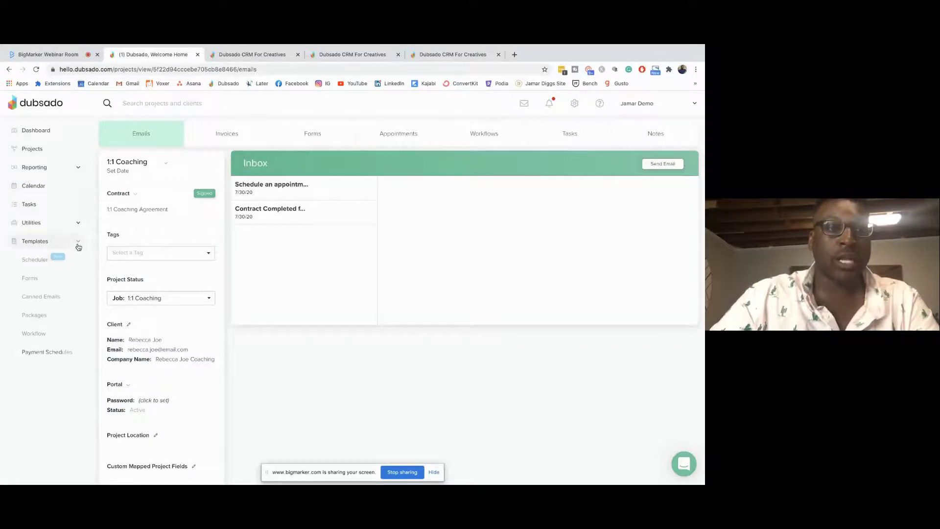
pyautogui.click(35, 260)
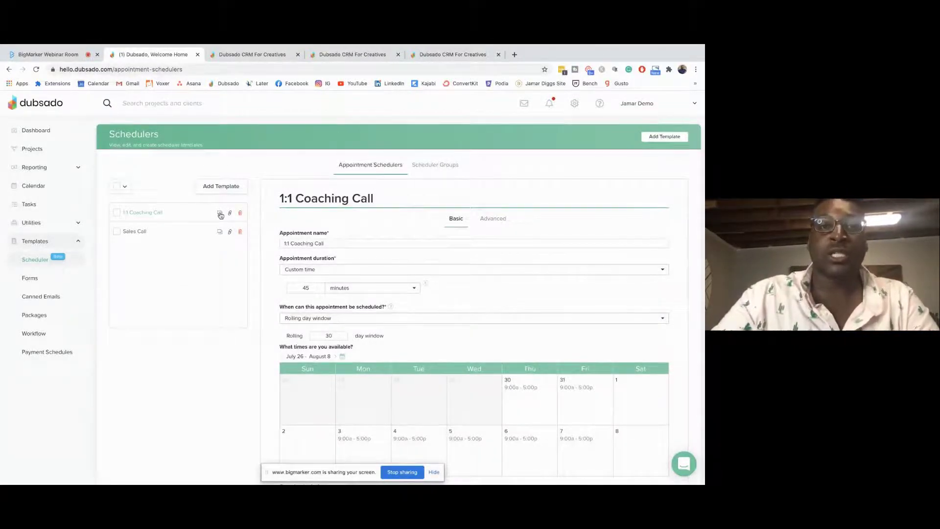
pyautogui.click(231, 187)
pyautogui.click(278, 165)
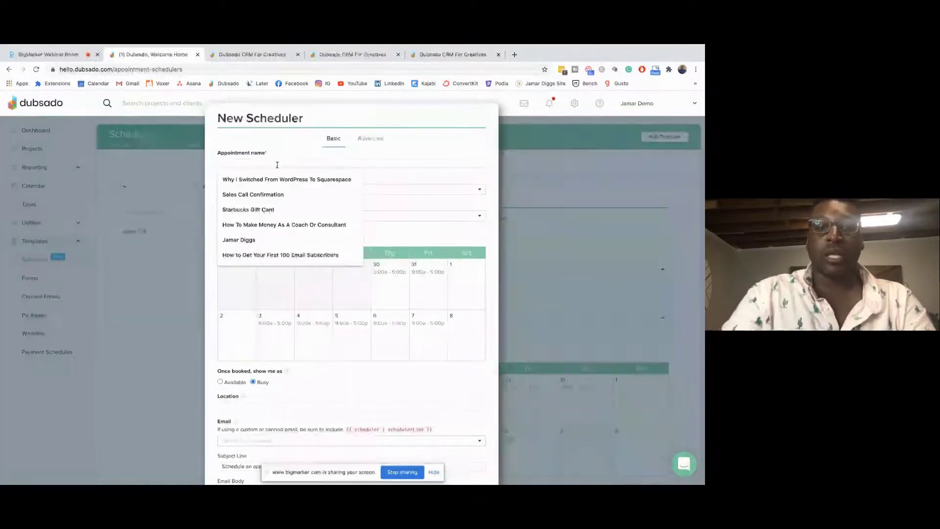
pyautogui.write('Powe r Hour')
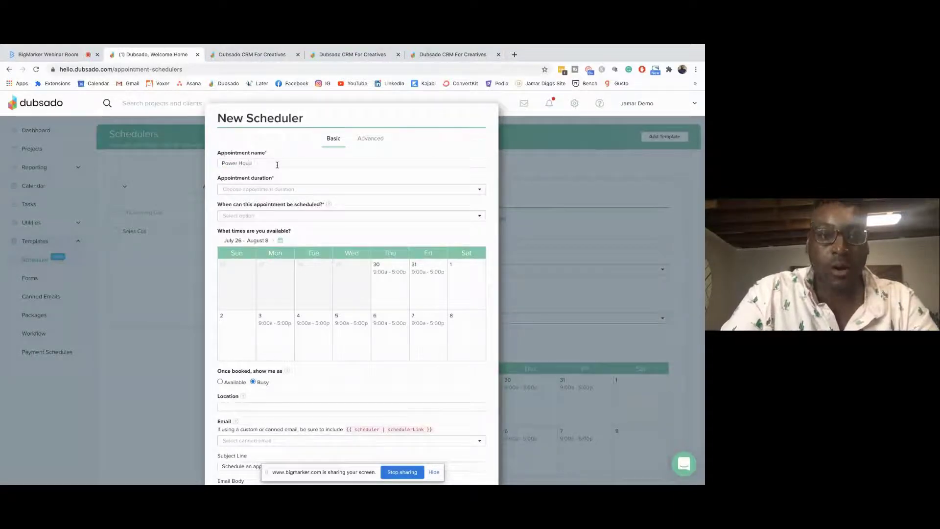
pyautogui.press('BackSpace')
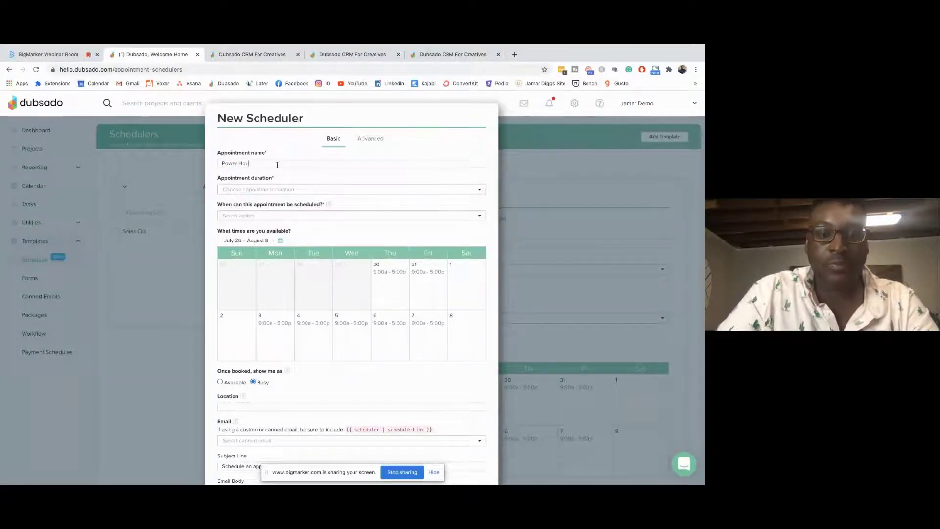
pyautogui.write('r')
pyautogui.click(274, 191)
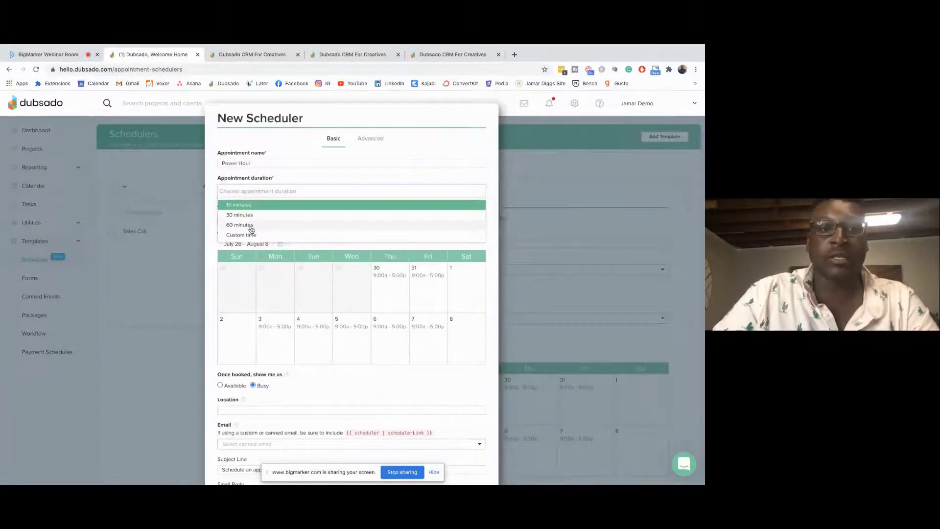
pyautogui.click(252, 224)
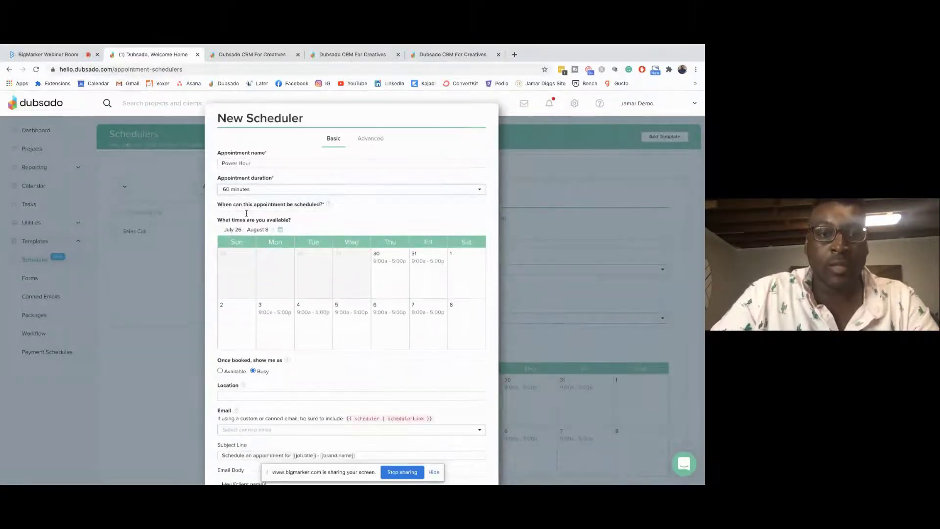
pyautogui.click(247, 217)
pyautogui.click(251, 230)
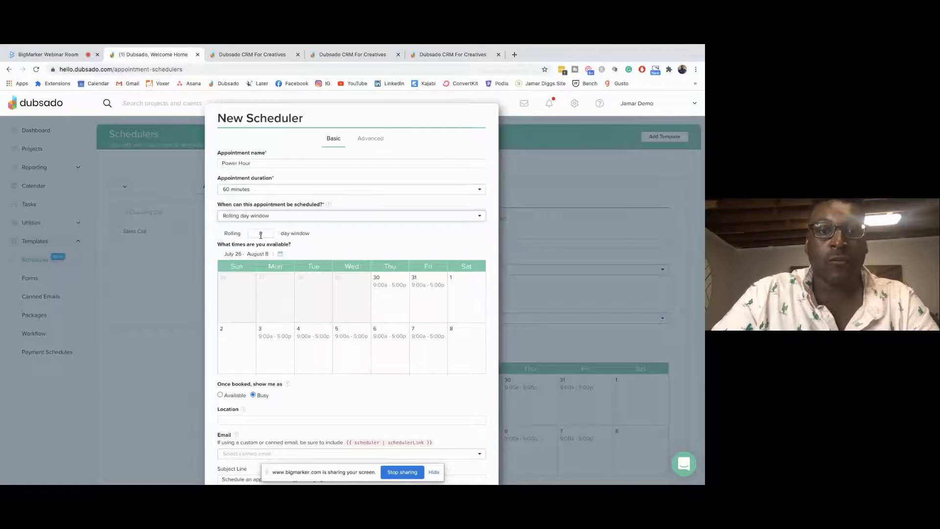
pyautogui.click(260, 234)
pyautogui.write('14')
pyautogui.scroll(-1, 275, 319)
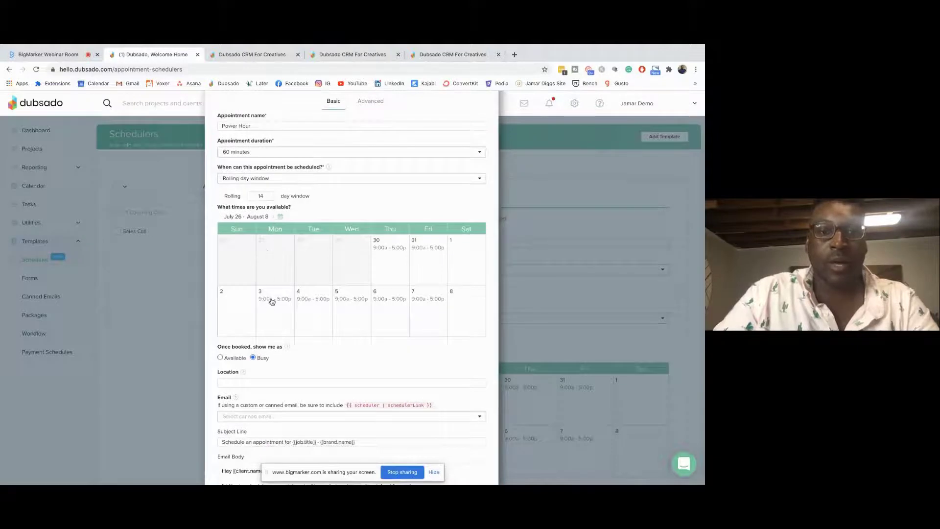
pyautogui.click(271, 301)
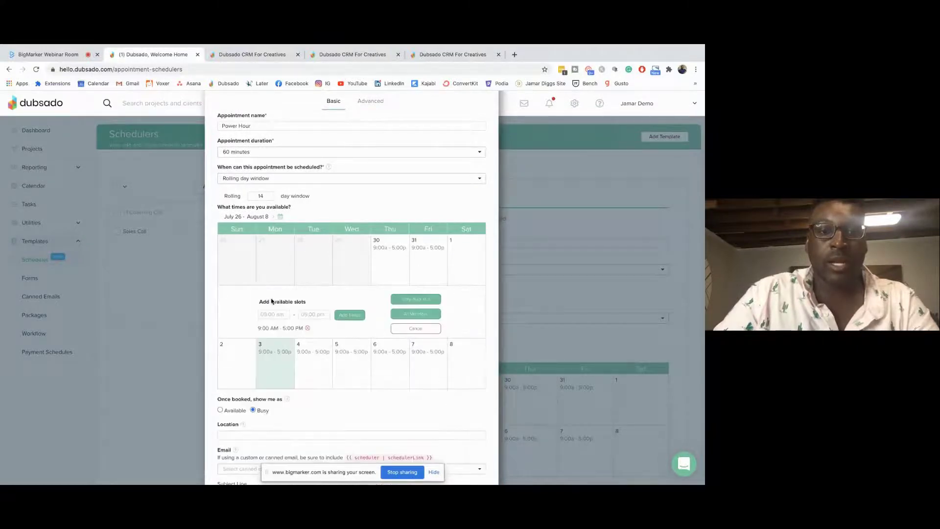
pyautogui.click(307, 329)
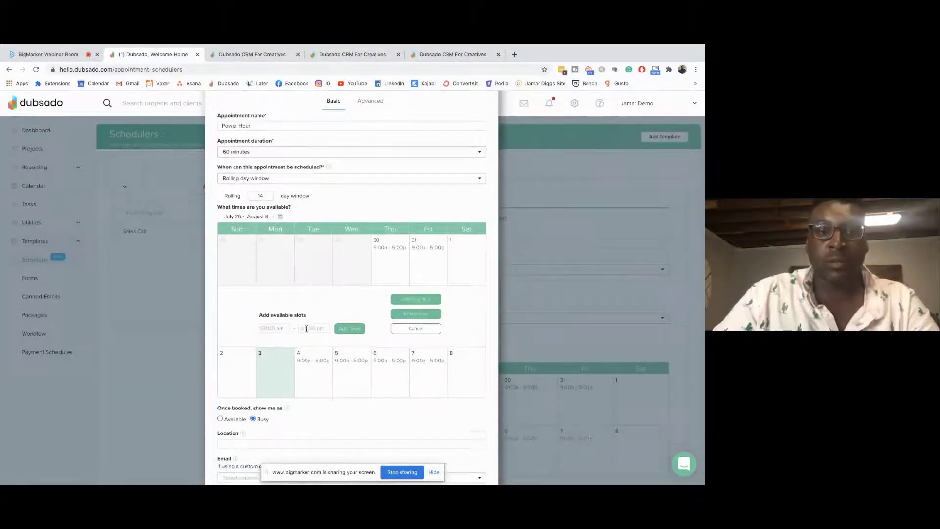
pyautogui.click(399, 315)
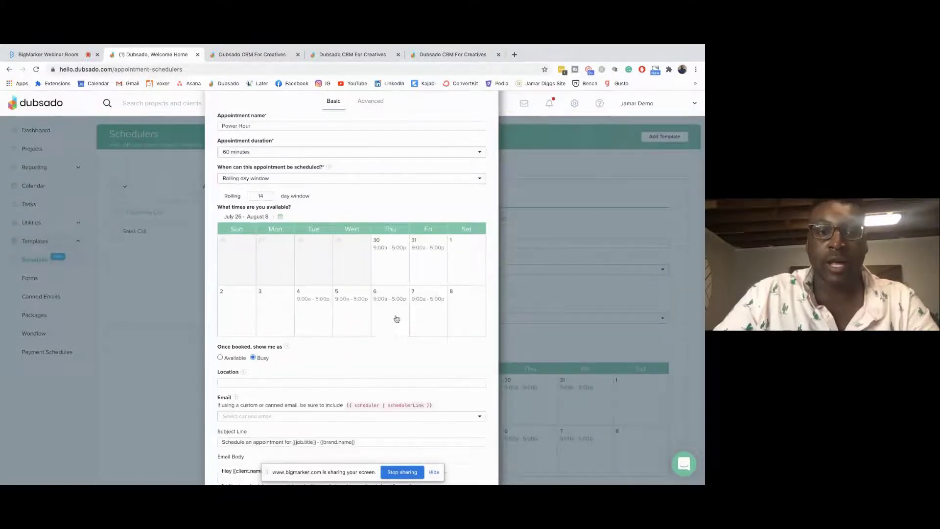
pyautogui.click(347, 308)
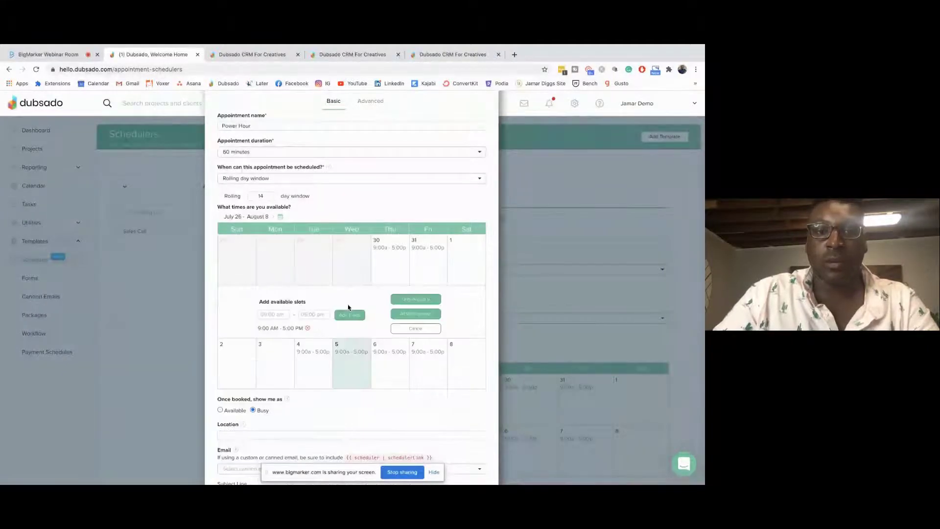
pyautogui.click(308, 329)
pyautogui.click(416, 312)
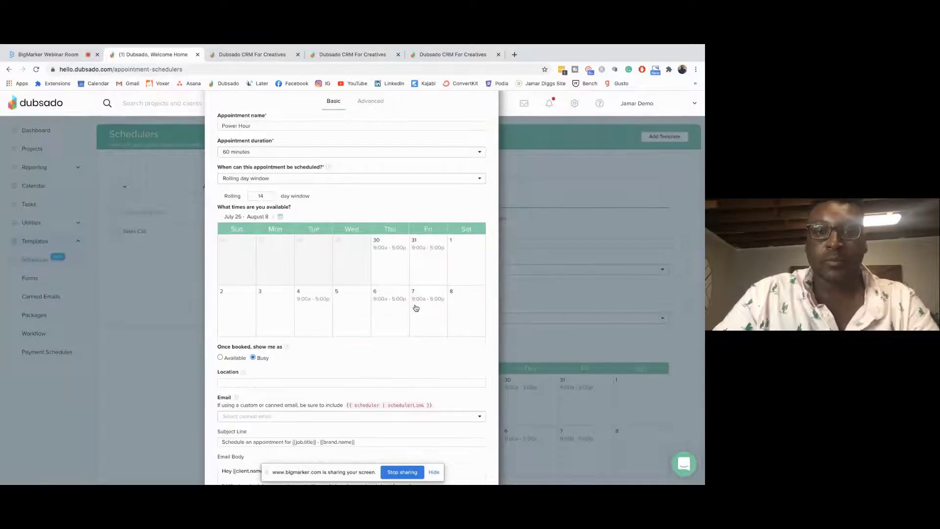
pyautogui.click(426, 251)
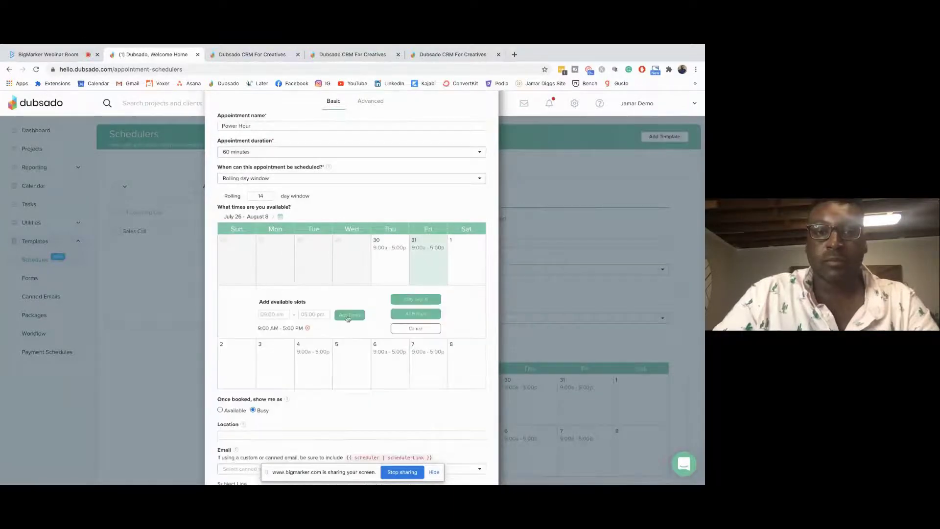
pyautogui.click(308, 329)
pyautogui.click(416, 314)
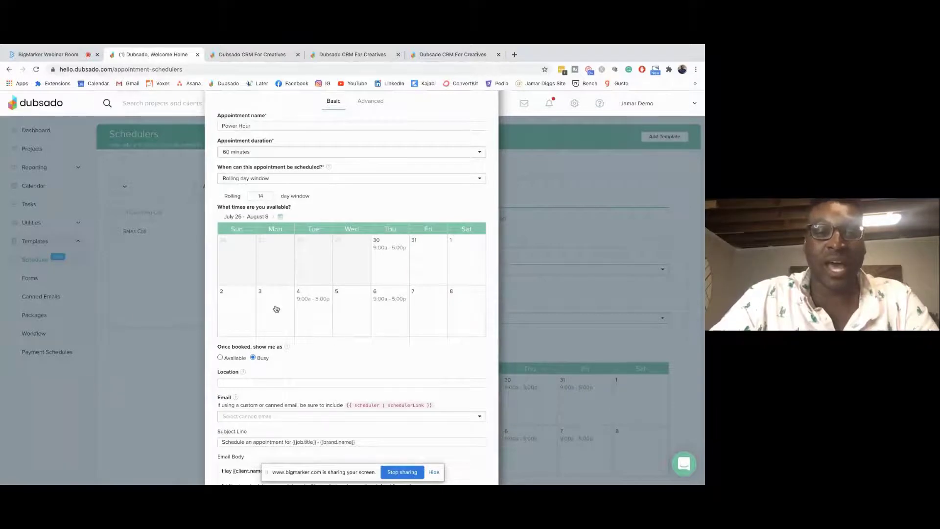
pyautogui.scroll(-3, 251, 342)
pyautogui.click(252, 301)
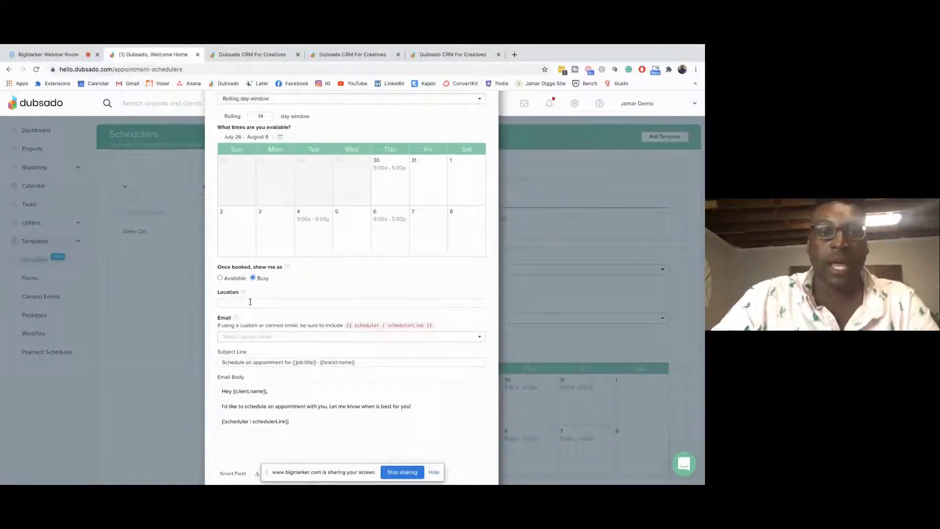
pyautogui.scroll(-2, 250, 302)
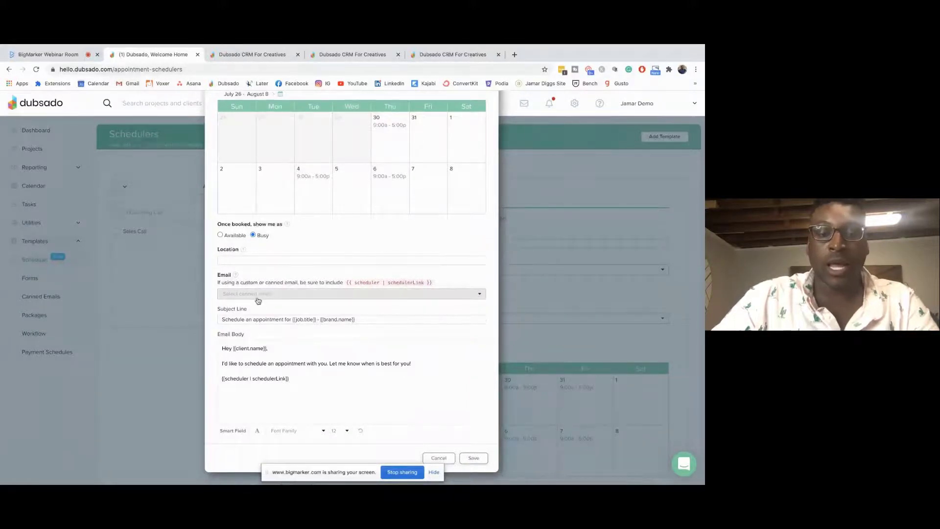
pyautogui.scroll(7, 384, 323)
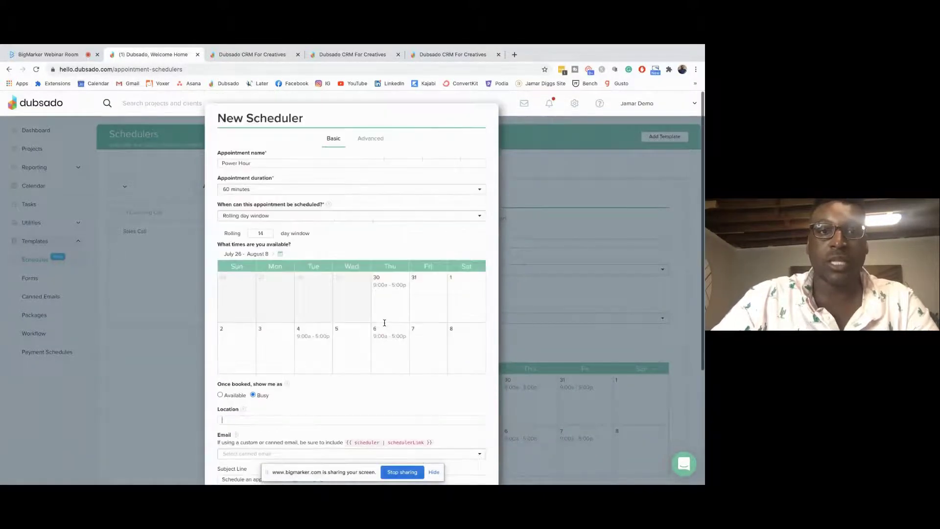
# Step: On the Advanced tab, require 24 hours' notice and set 15-minute buffers before and after
pyautogui.click(375, 146)
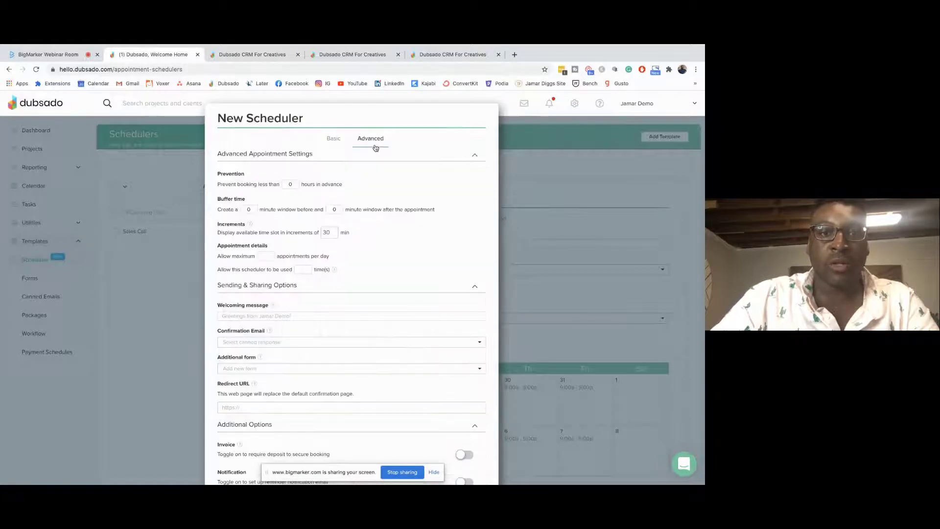
pyautogui.doubleClick(291, 184)
pyautogui.write('24')
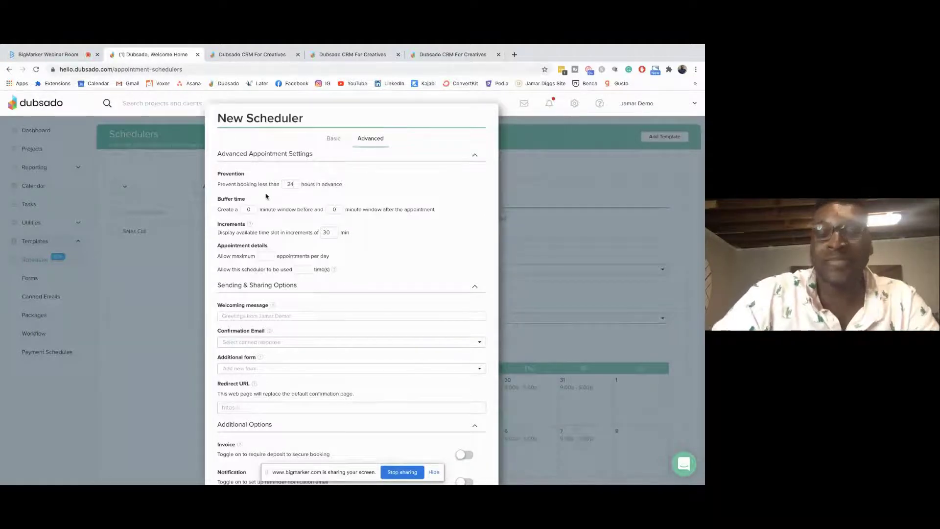
pyautogui.click(248, 210)
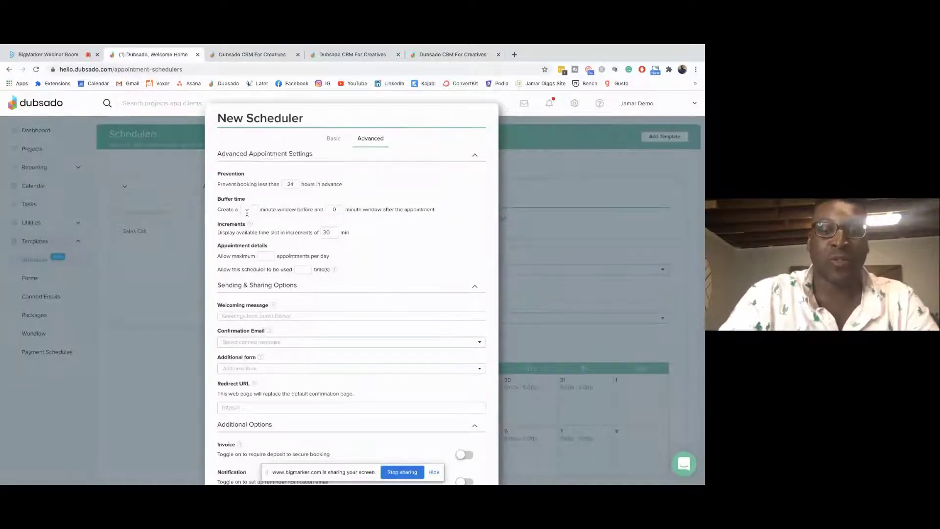
pyautogui.click(342, 210)
pyautogui.write('15')
pyautogui.press('BackSpace')
pyautogui.press('BackSpace')
pyautogui.press('BackSpace')
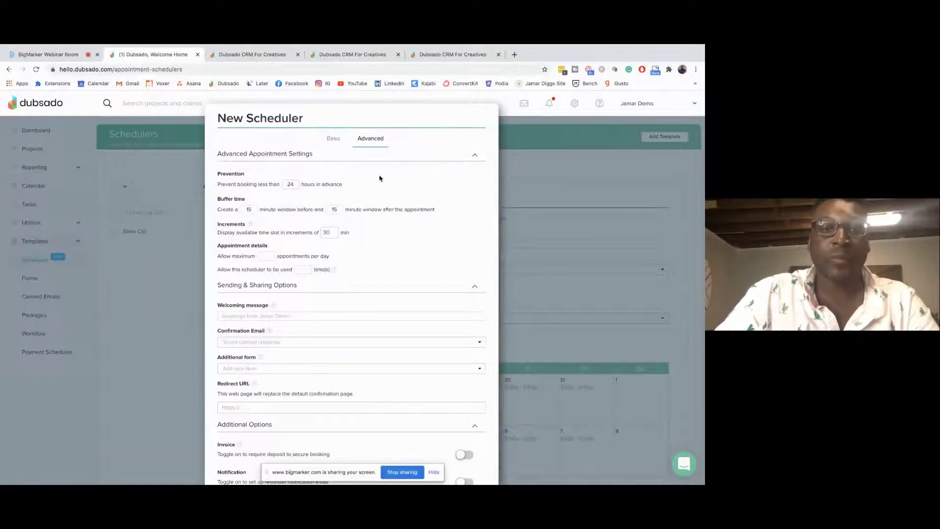
# Step: Limit Power Hour bookings to 2 appointments per day and review the remaining settings
pyautogui.scroll(-1, 277, 280)
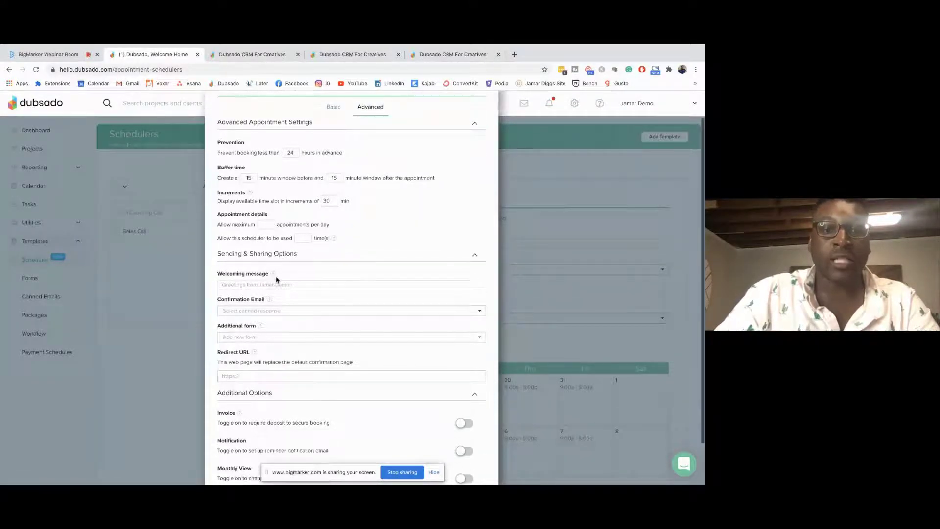
pyautogui.scroll(1, 266, 226)
pyautogui.click(265, 225)
pyautogui.write('1')
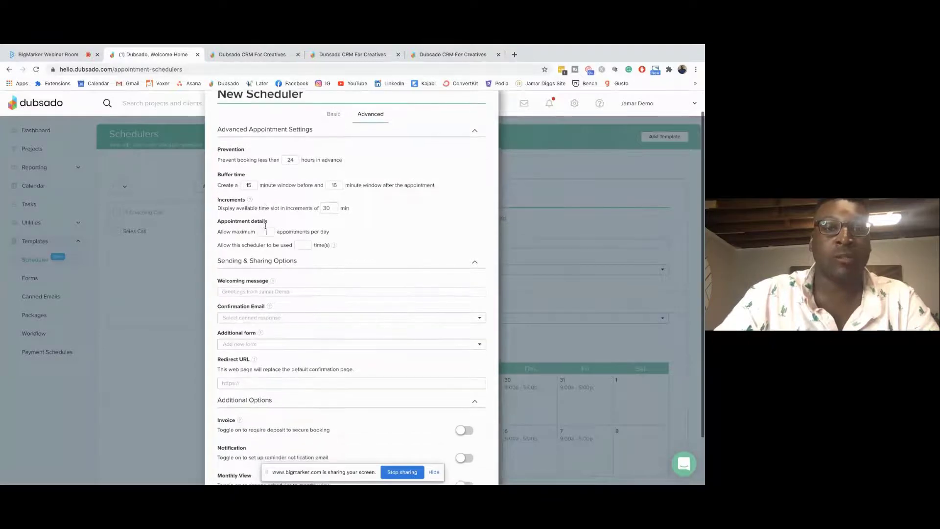
pyautogui.scroll(-1, 266, 226)
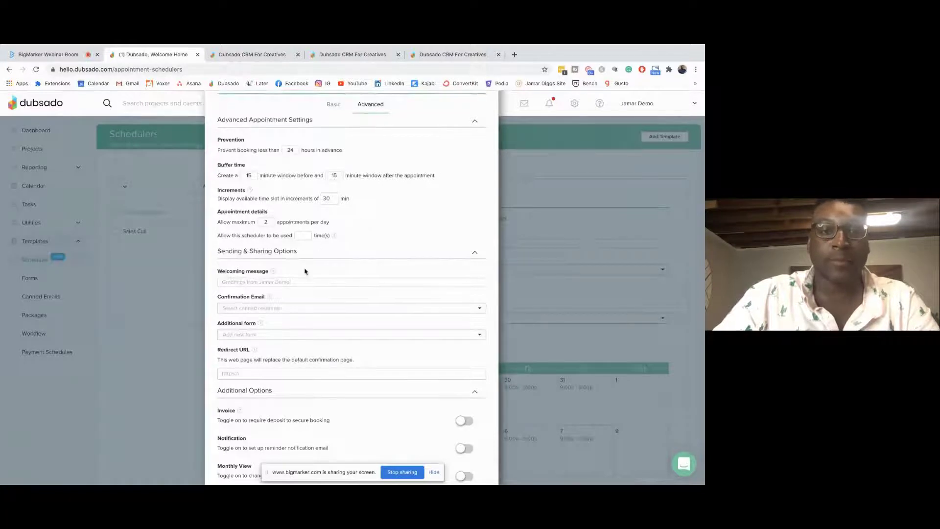
pyautogui.scroll(-1, 304, 271)
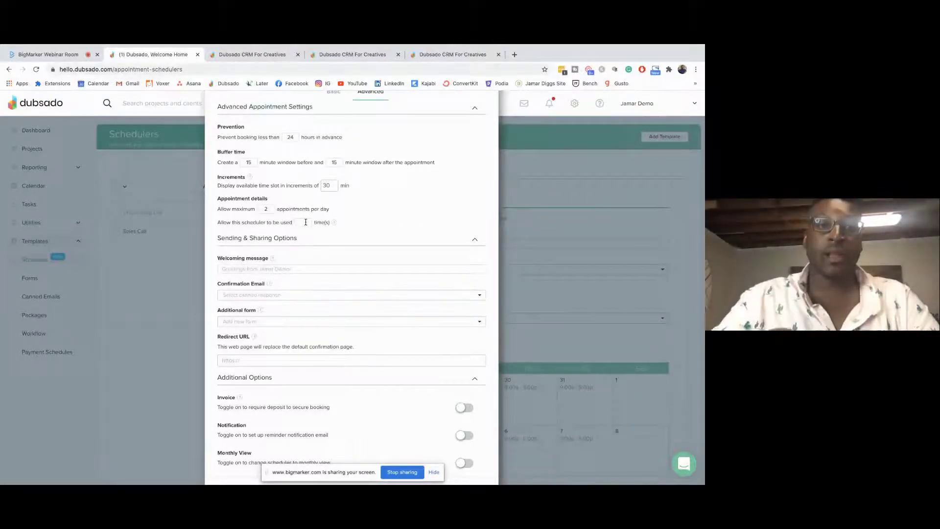
pyautogui.scroll(1, 306, 222)
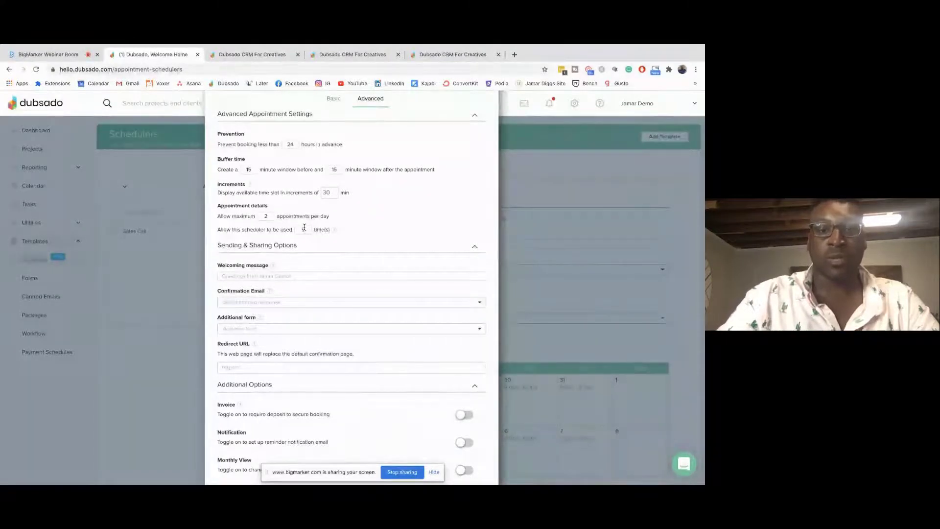
pyautogui.scroll(-2, 304, 227)
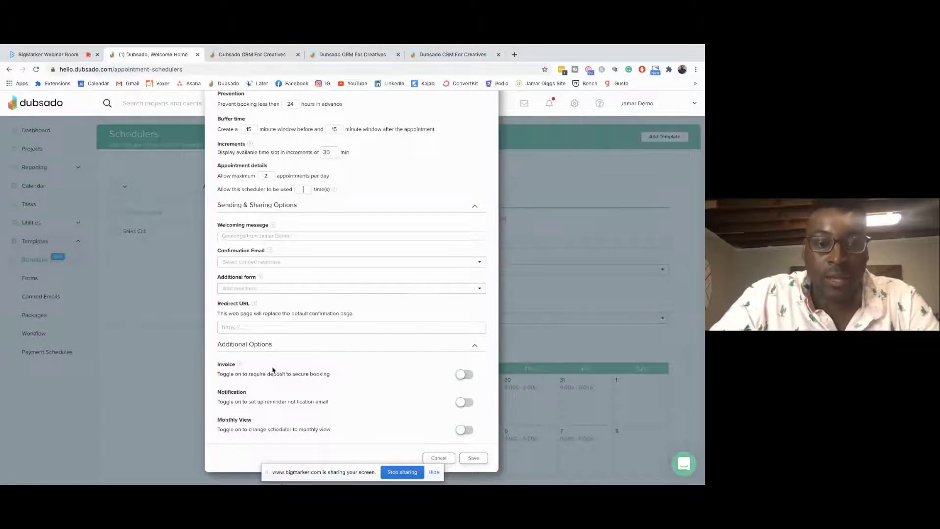
# Step: Require an invoice and start a new line item named 'Power Hour'
pyautogui.click(464, 375)
pyautogui.scroll(-3, 376, 383)
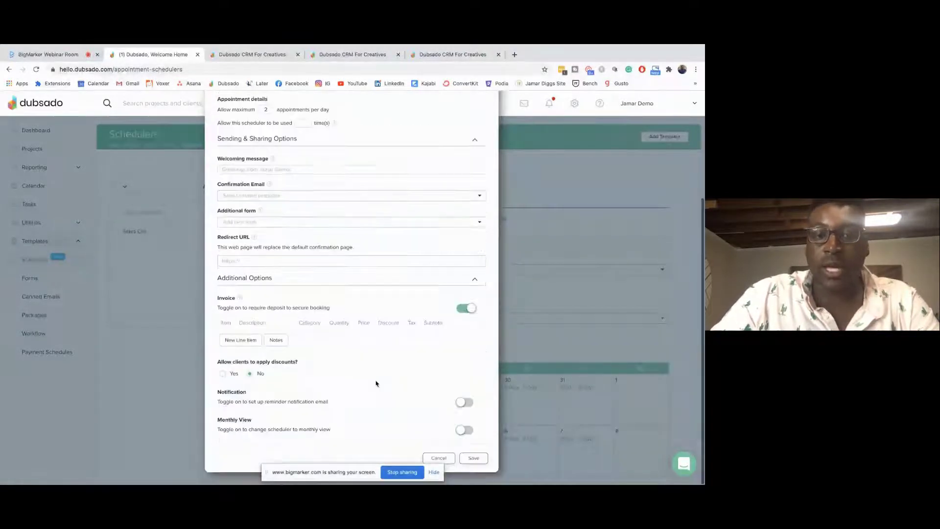
pyautogui.click(242, 339)
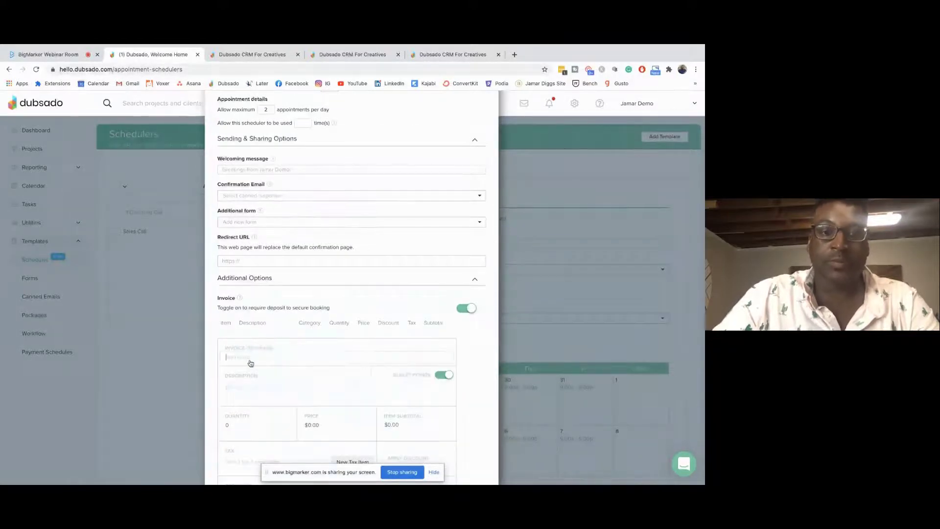
pyautogui.click(249, 360)
pyautogui.write('Power Hour')
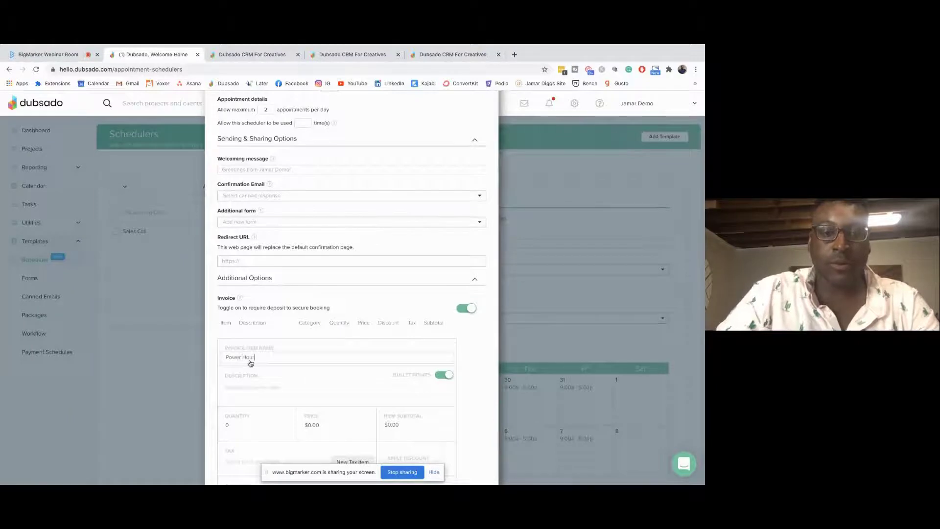
# Step: Give the Power Hour item quantity 1 and price $797.00, add it, and enable reminder notifications
pyautogui.click(276, 391)
pyautogui.click(240, 426)
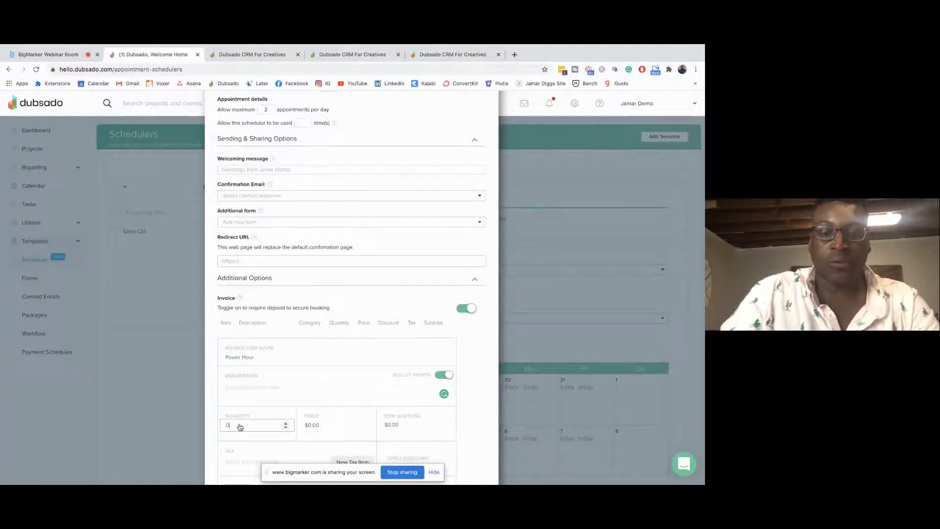
pyautogui.click(325, 426)
pyautogui.write('797')
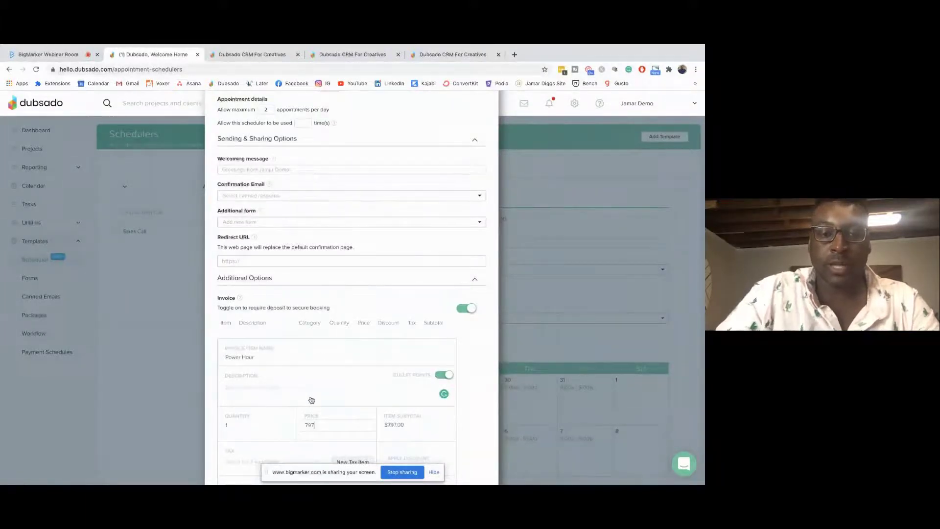
pyautogui.scroll(-2, 311, 400)
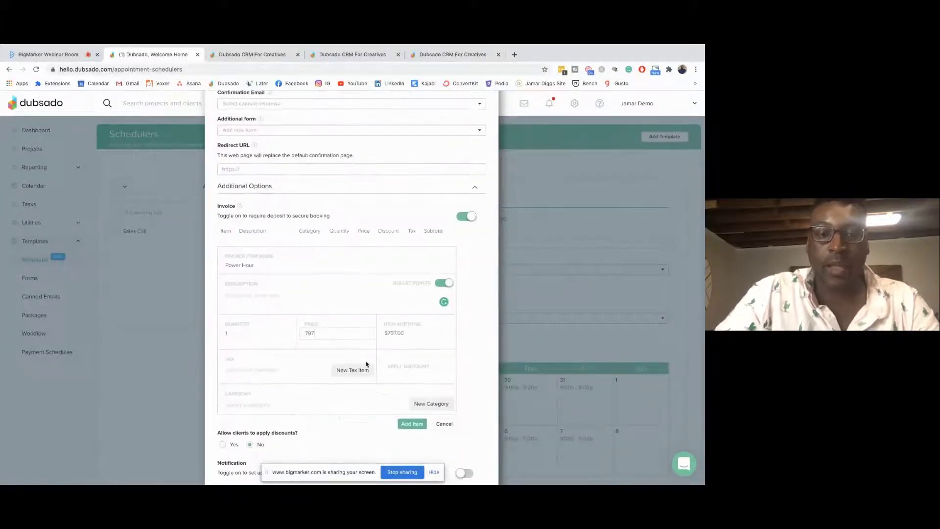
pyautogui.click(413, 401)
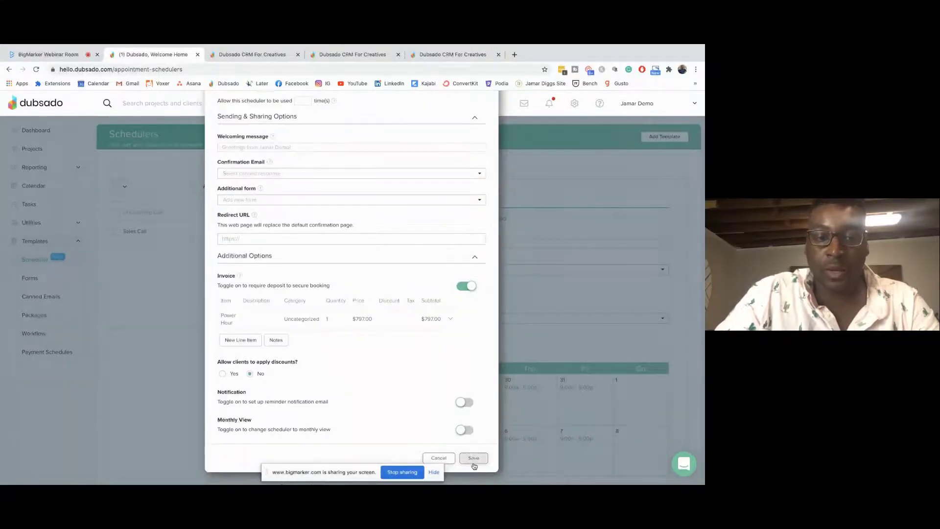
pyautogui.click(465, 402)
pyautogui.scroll(-2, 357, 398)
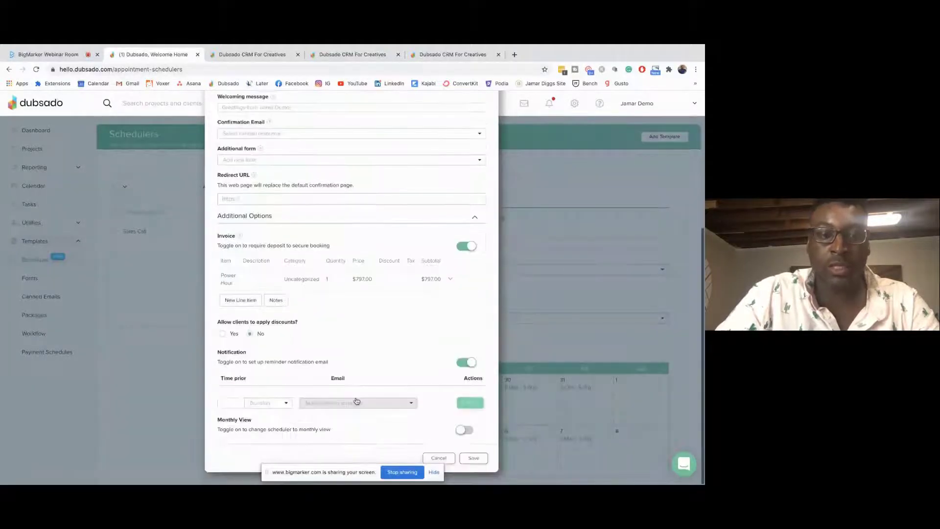
# Step: Add an Appointment Reminder email sent 24 hours before each appointment
pyautogui.click(232, 402)
pyautogui.write('24')
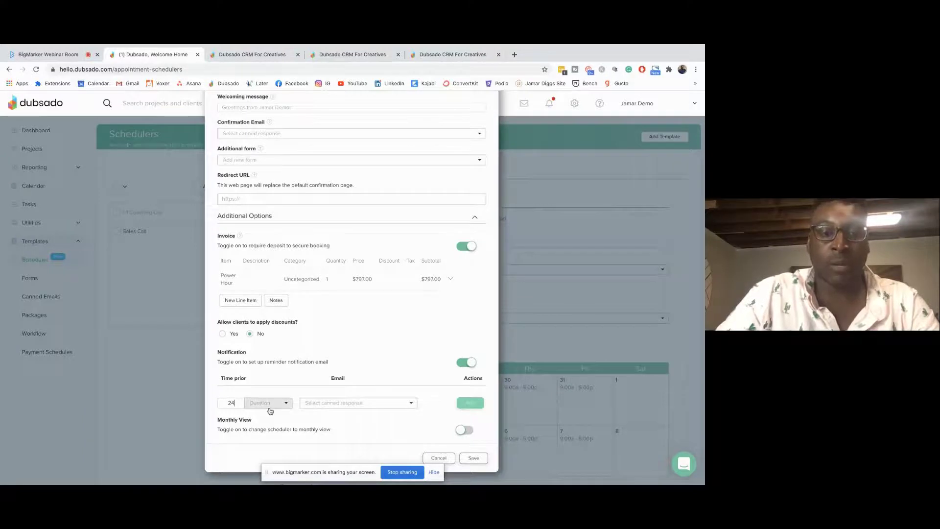
pyautogui.click(270, 411)
pyautogui.click(271, 434)
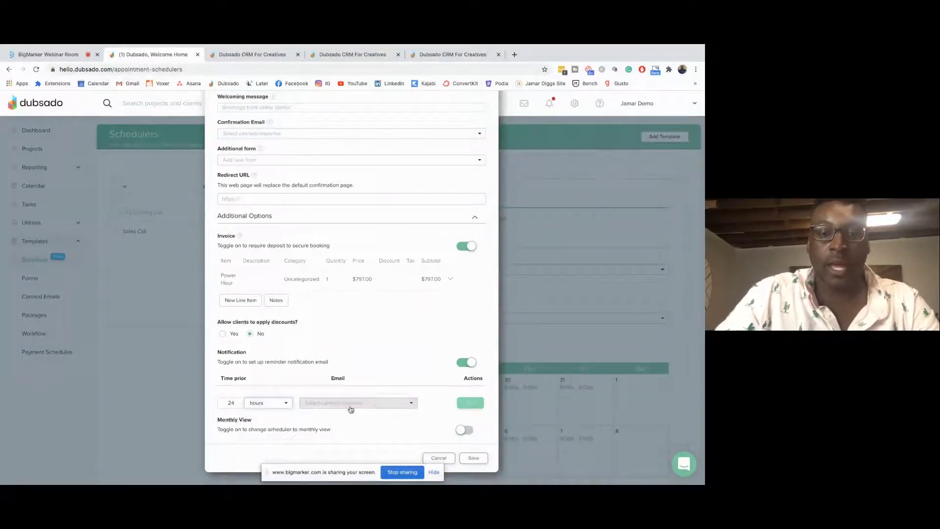
pyautogui.click(399, 408)
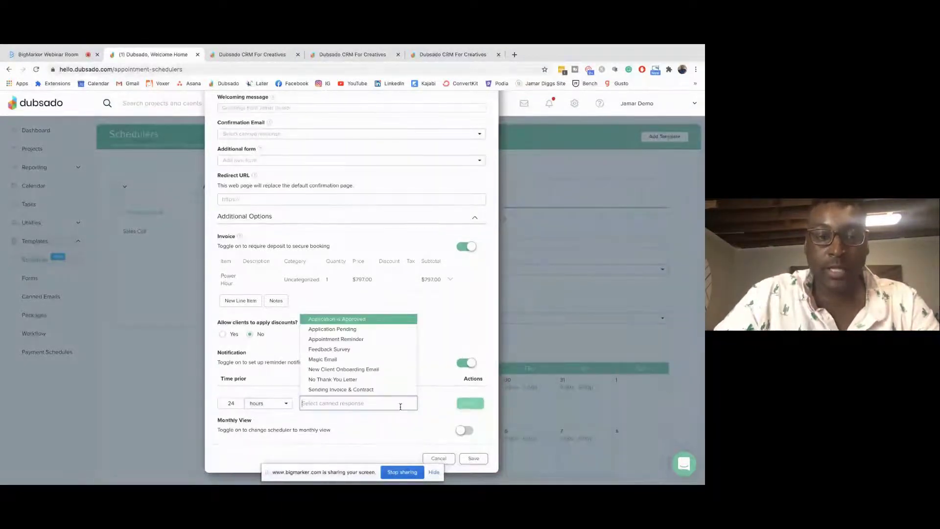
pyautogui.click(358, 339)
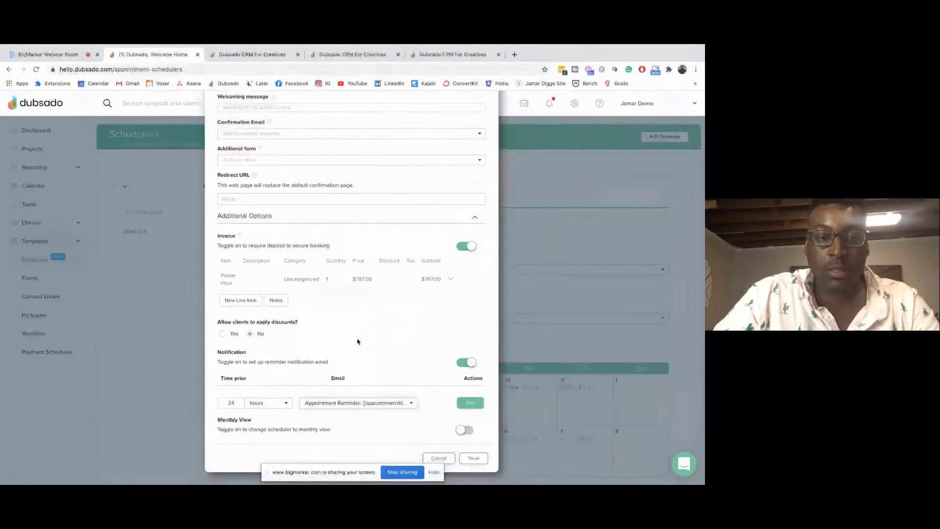
pyautogui.click(477, 405)
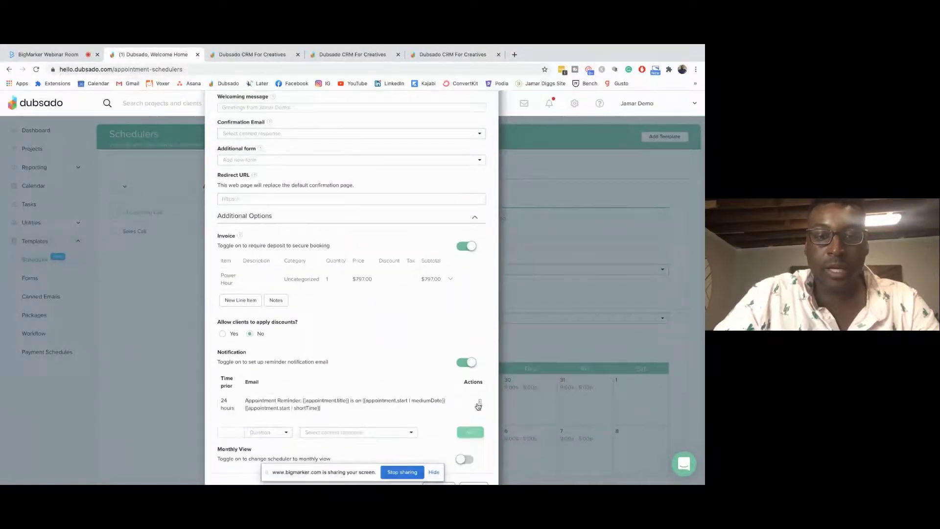
# Step: Save the Power Hour scheduler and bring up its sharing options
pyautogui.scroll(-1, 384, 408)
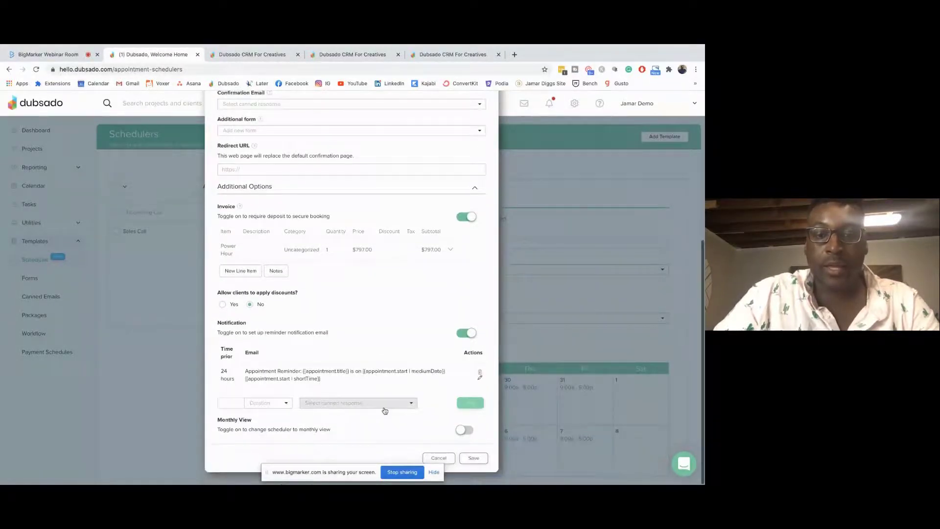
pyautogui.click(474, 458)
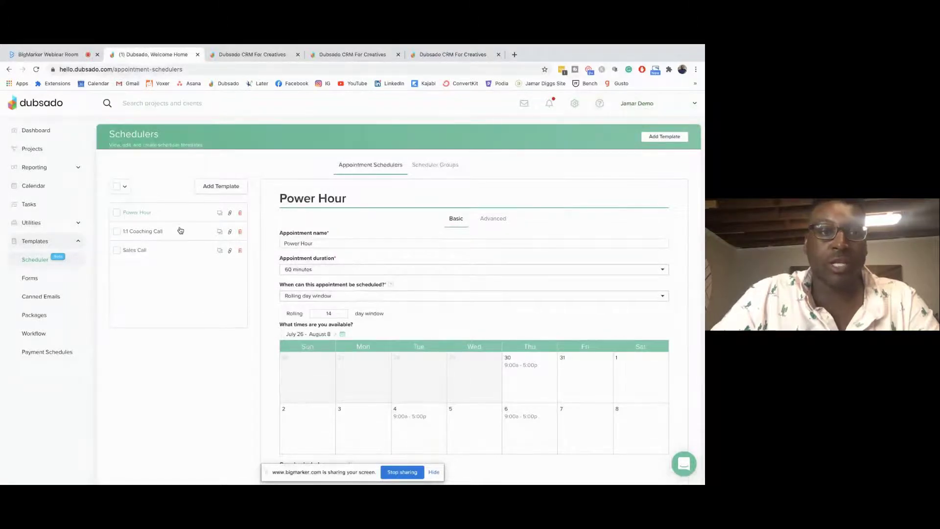
pyautogui.click(229, 213)
# Step: Load the Power Hour scheduler's direct link in a new browser tab
pyautogui.tripleClick(314, 364)
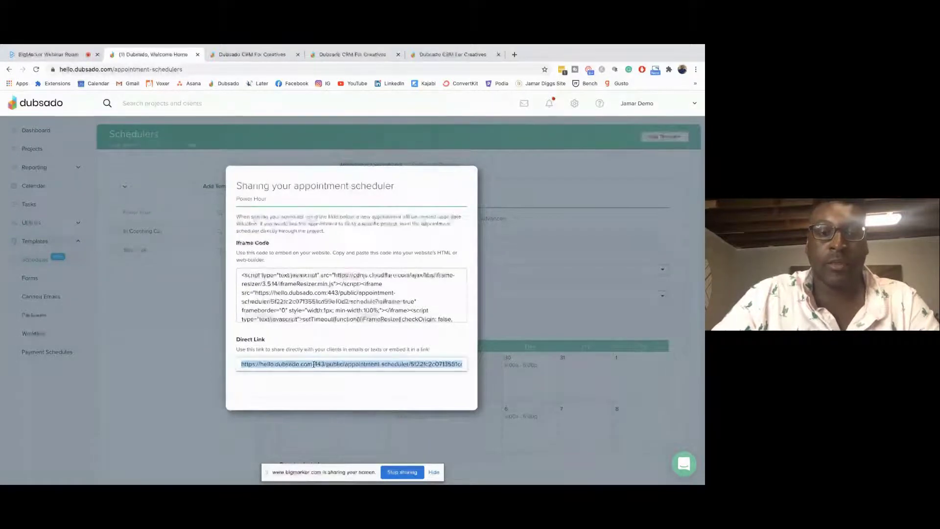
pyautogui.click(514, 55)
pyautogui.write('hello.dubsado.com/public/appointment-scheduler/5f22fc2c0713551cd99e10d2/schedule')
pyautogui.press('Return')
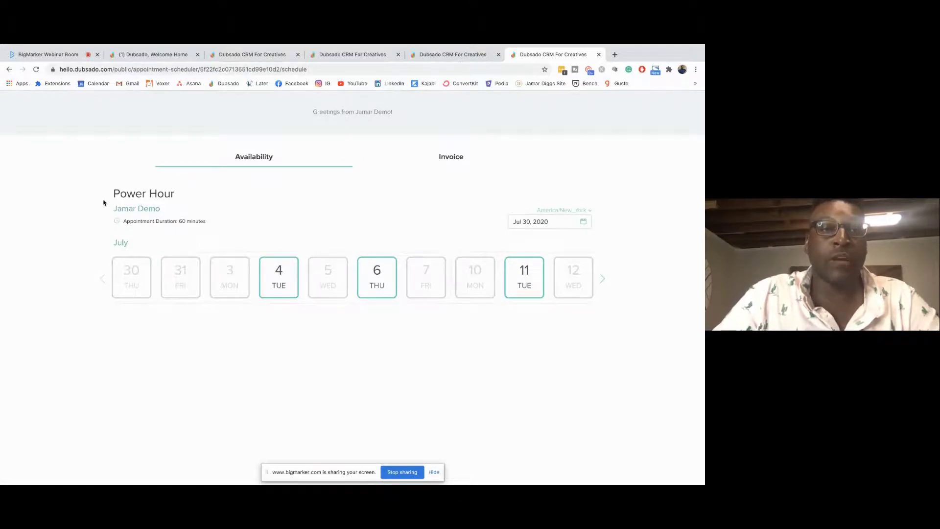
# Step: Pick Tuesday, August 4 at 9:00 AM for the Power Hour and continue
pyautogui.click(285, 287)
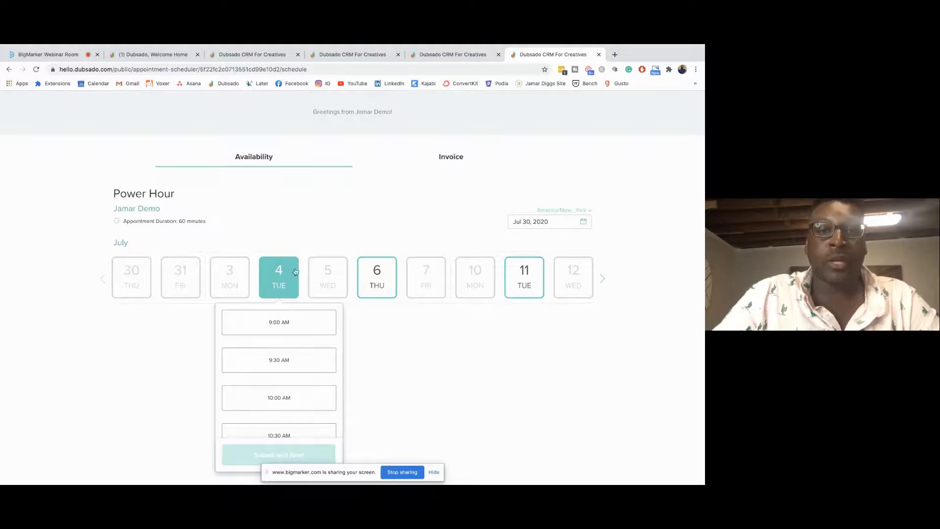
pyautogui.click(286, 318)
pyautogui.click(288, 457)
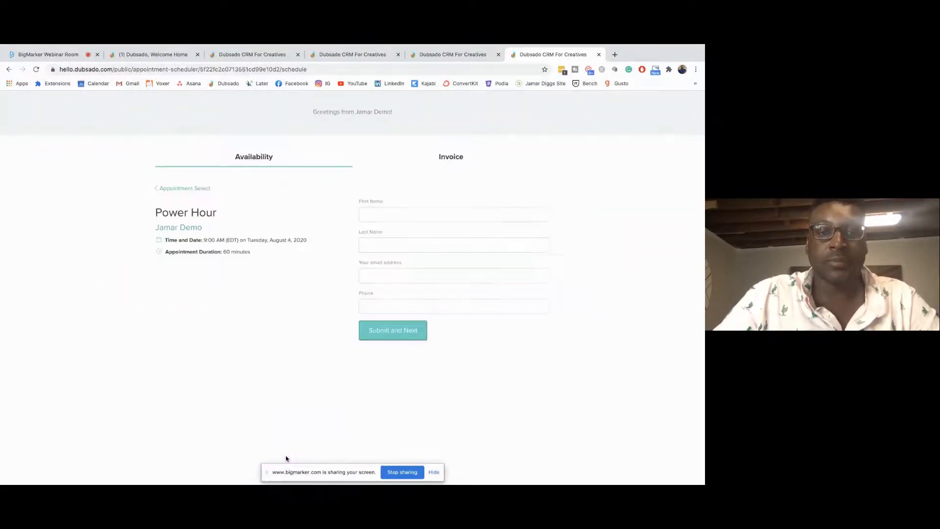
# Step: Autofill the client's name and e-mail, then enter the client's phone number
pyautogui.click(440, 212)
pyautogui.write('Jamar')
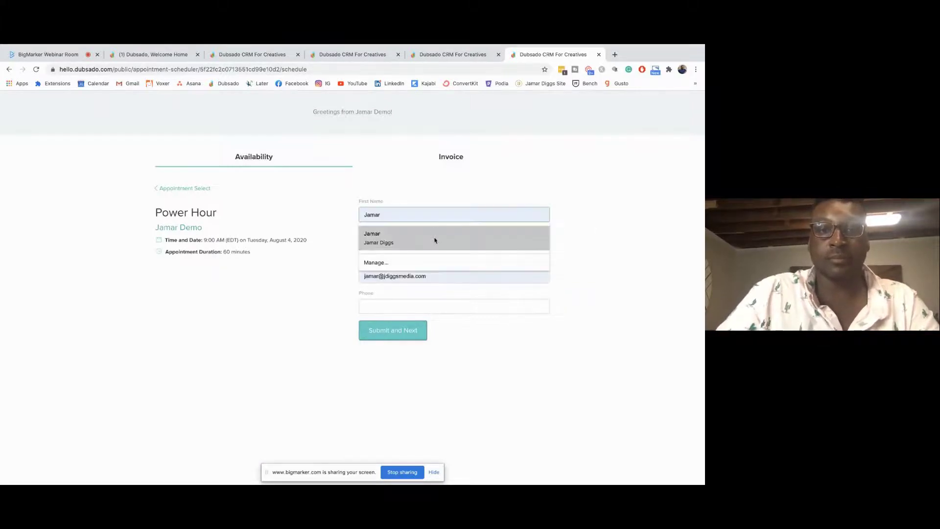
pyautogui.click(435, 240)
pyautogui.click(397, 308)
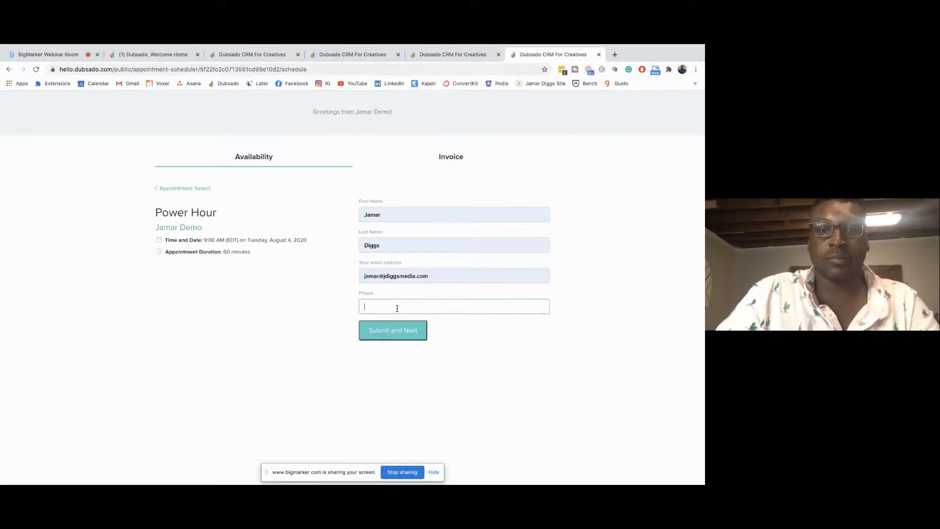
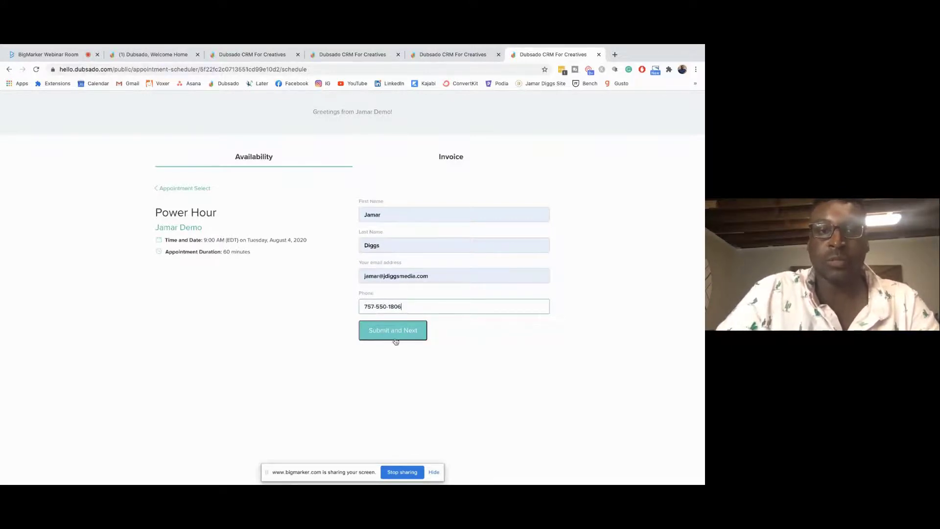
# Step: Submit the contact details, review the $797.00 Power Hour invoice, and dismiss the payment window unpaid
pyautogui.click(394, 337)
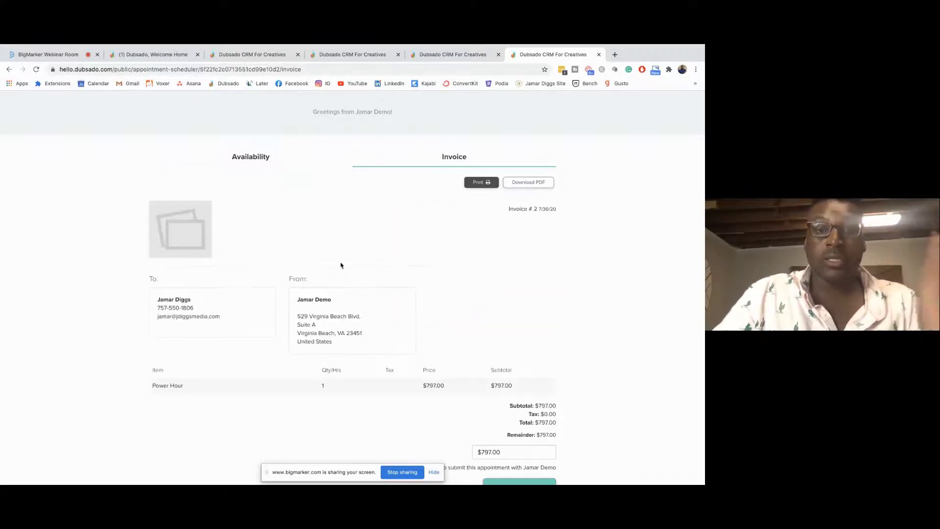
pyautogui.scroll(-1, 292, 327)
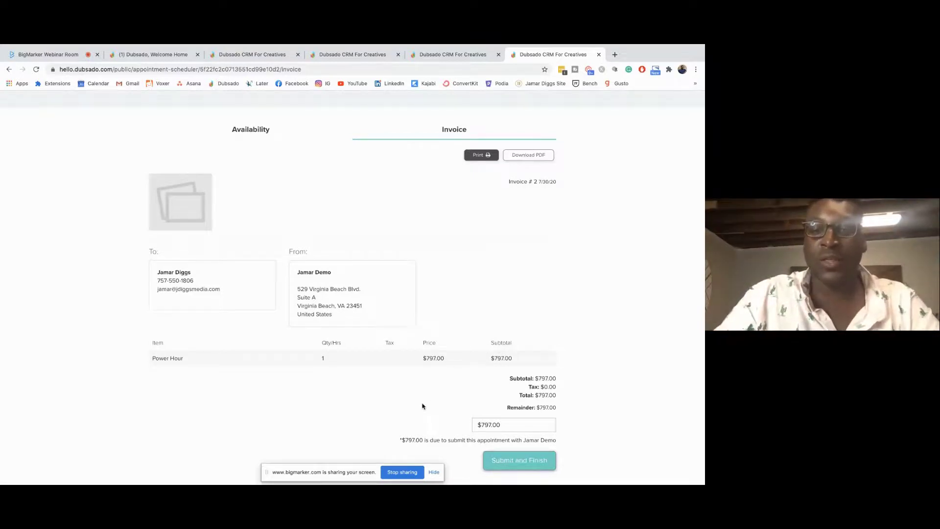
pyautogui.moveTo(401, 443); pyautogui.dragTo(556, 442)
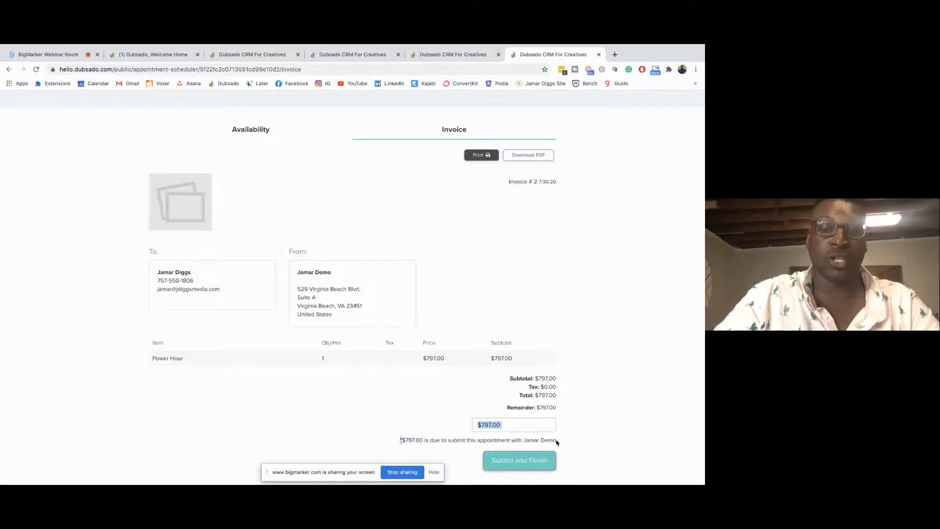
pyautogui.click(352, 378)
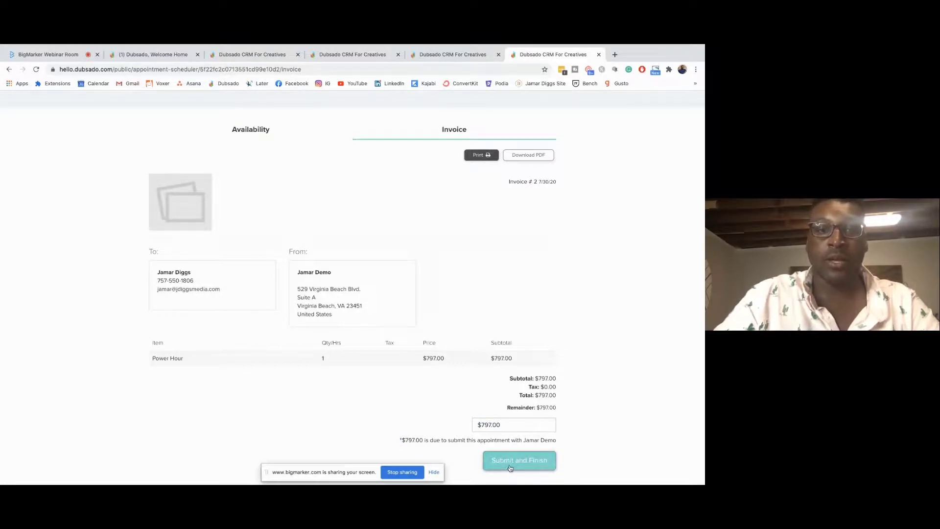
pyautogui.click(509, 467)
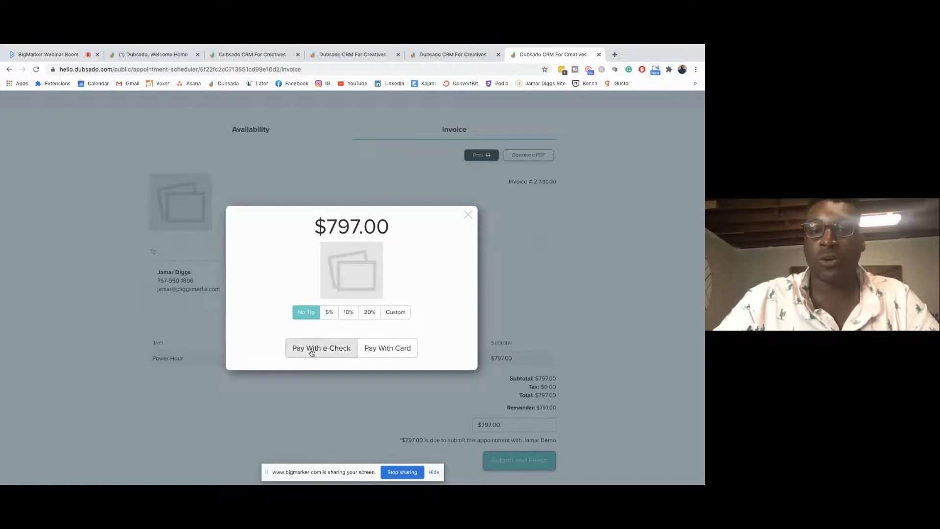
pyautogui.click(468, 215)
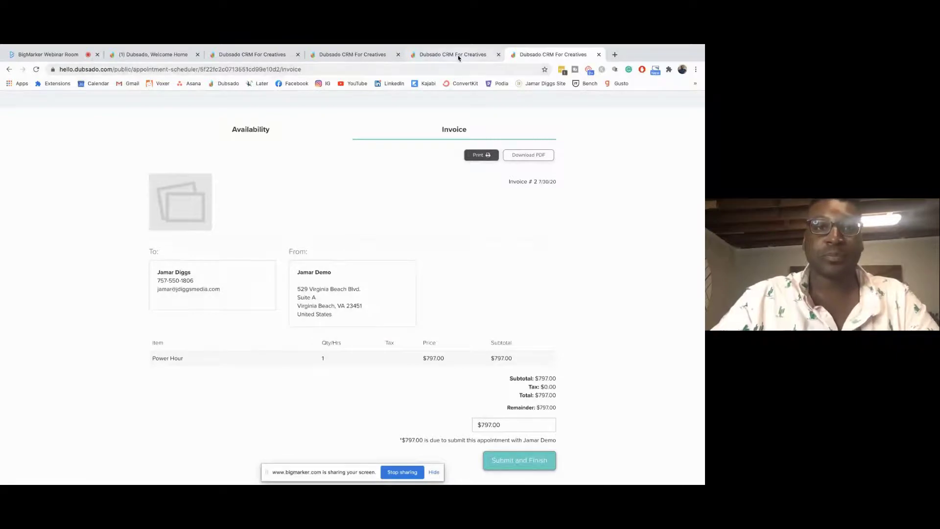
pyautogui.click(458, 56)
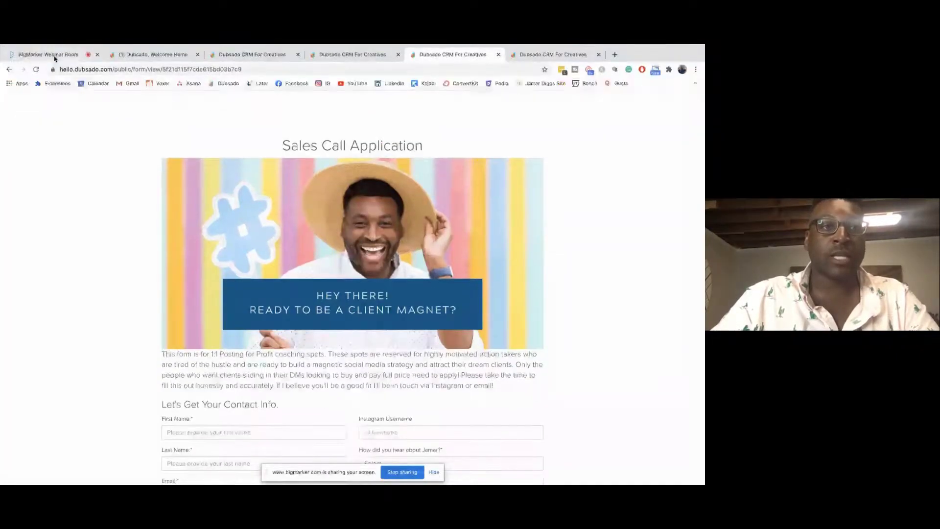
# Step: Check the webinar room, then return to Dubsado and close the scheduler sharing dialog
pyautogui.click(62, 55)
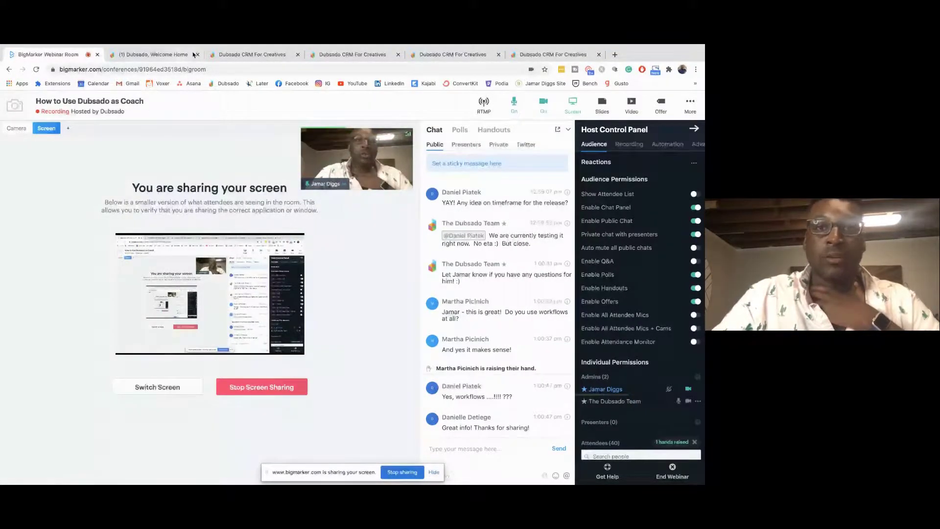
pyautogui.click(150, 58)
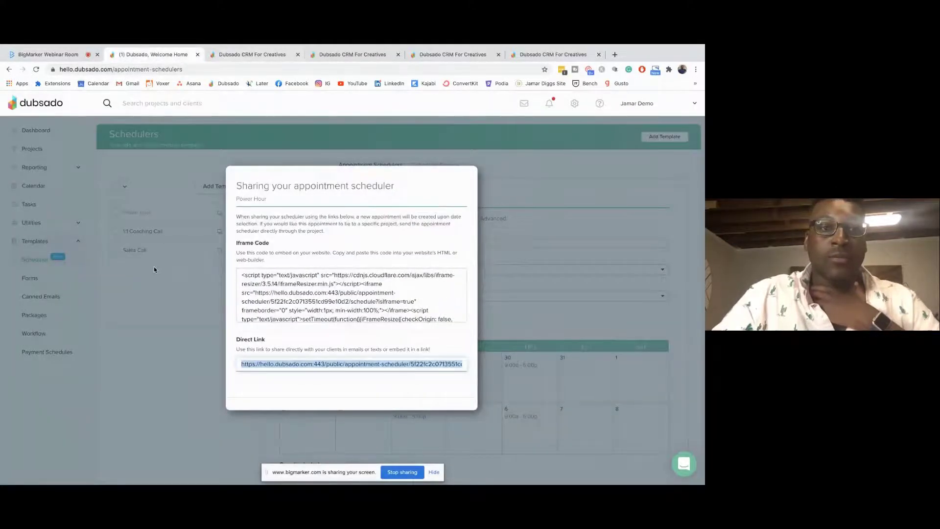
pyautogui.click(153, 397)
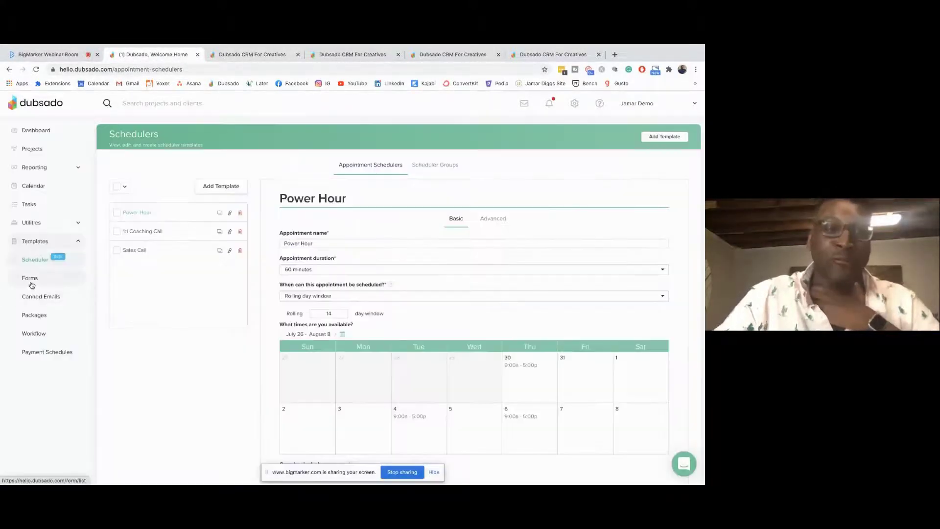
# Step: Go to Templates > Workflow in the sidebar to list the Booking Funnel workflow
pyautogui.click(39, 335)
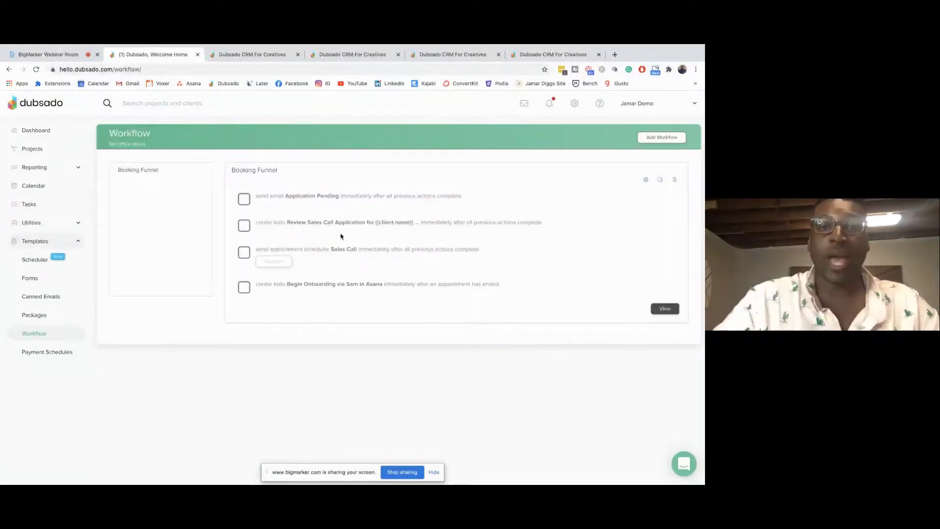
# Step: Open the Booking Funnel workflow to review its four actions, then return to the webinar room
pyautogui.click(647, 180)
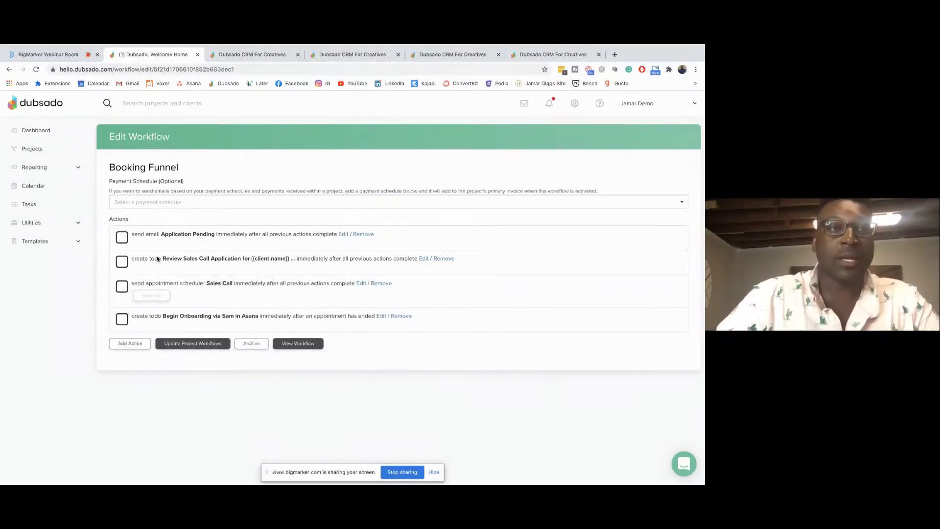
pyautogui.click(54, 55)
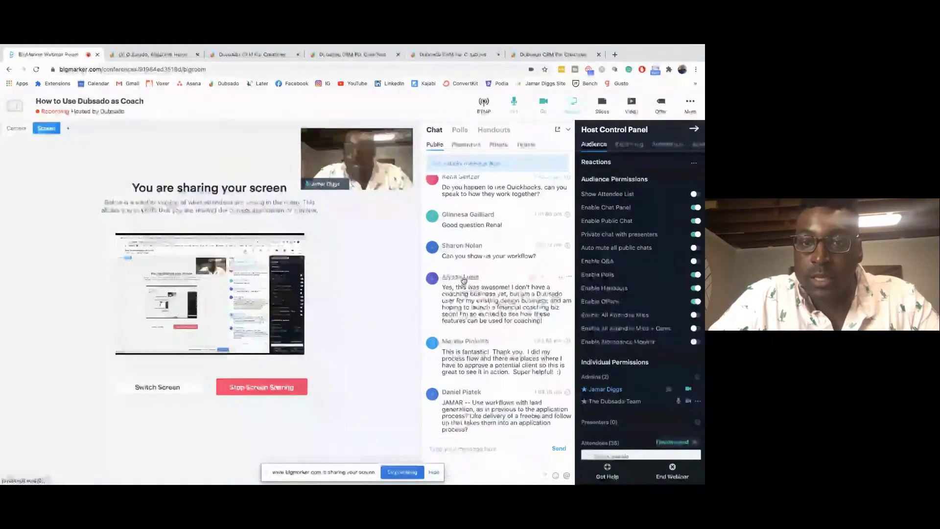
# Step: Stop the BigMarker screen share with Screen > Stop Sharing and confirm with OK
pyautogui.scroll(3, 463, 280)
pyautogui.scroll(-2, 458, 313)
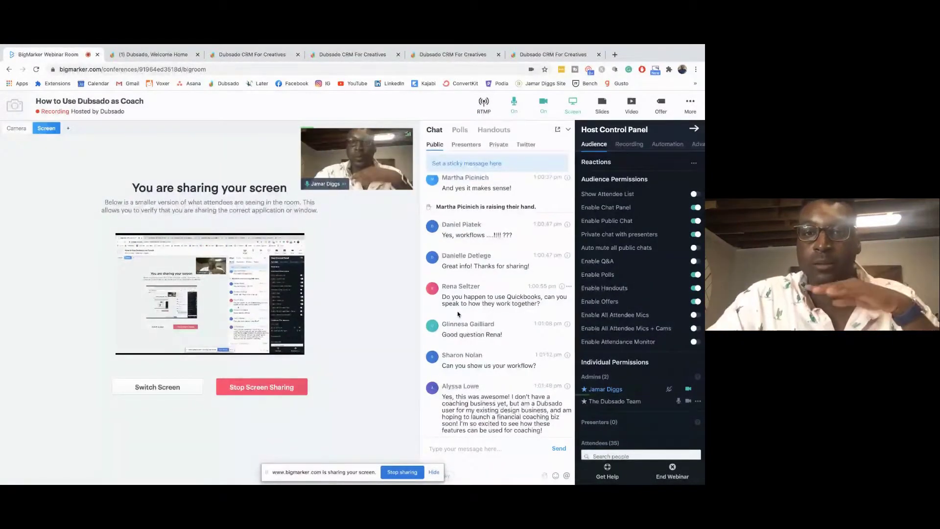
pyautogui.scroll(2, 457, 314)
pyautogui.scroll(-3, 458, 314)
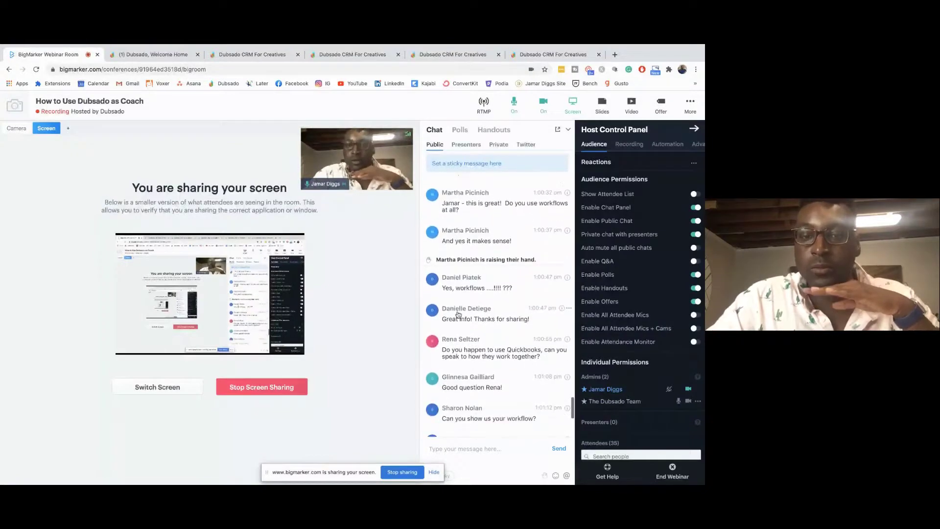
pyautogui.scroll(-5, 457, 312)
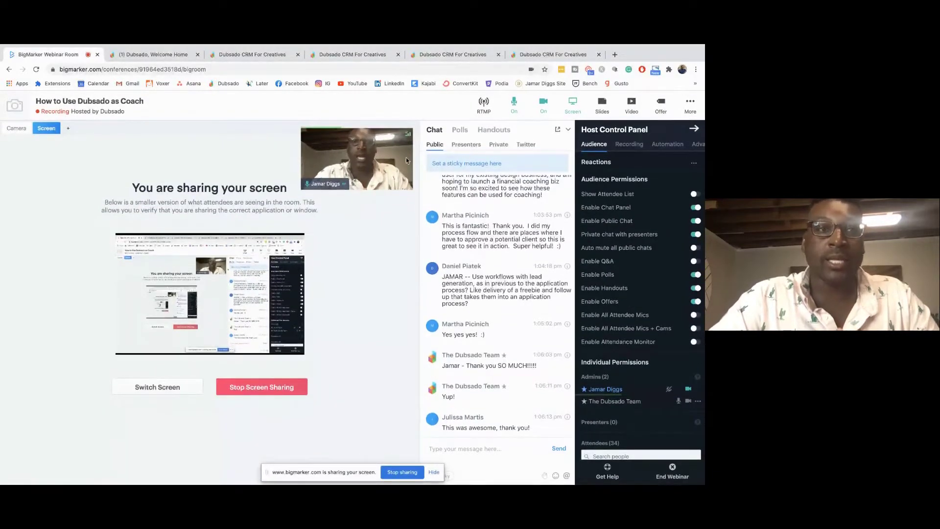
pyautogui.click(573, 104)
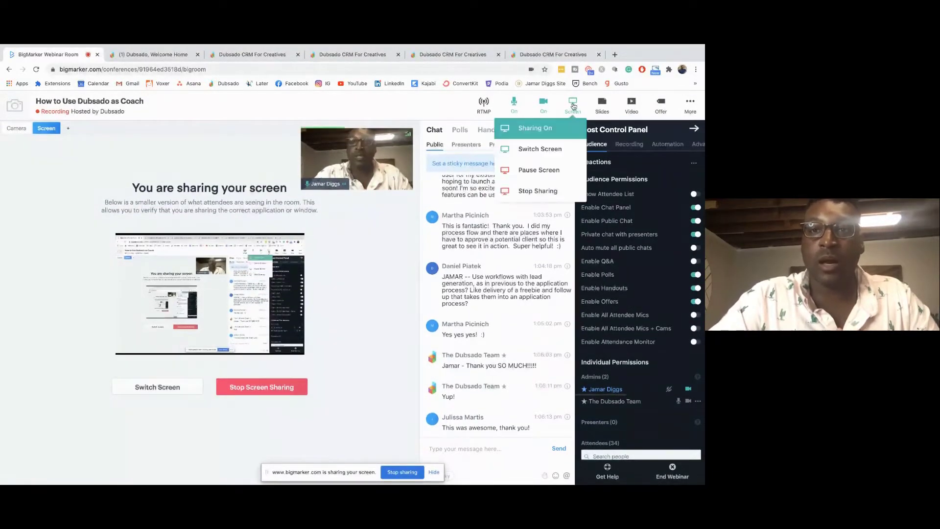
pyautogui.click(536, 191)
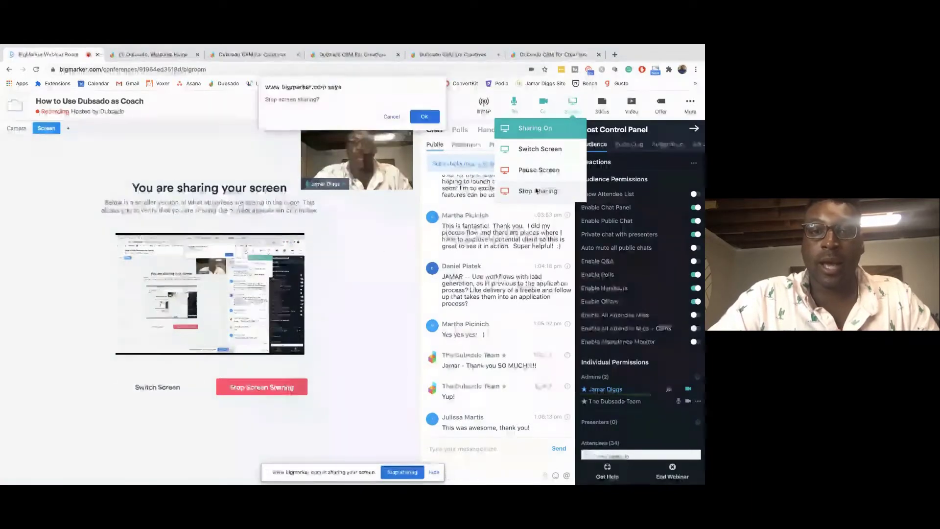
pyautogui.click(425, 117)
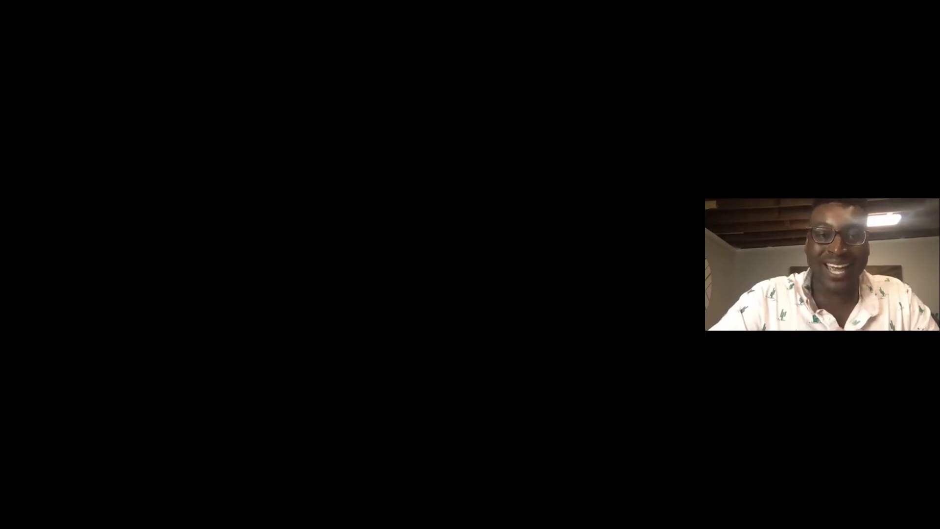